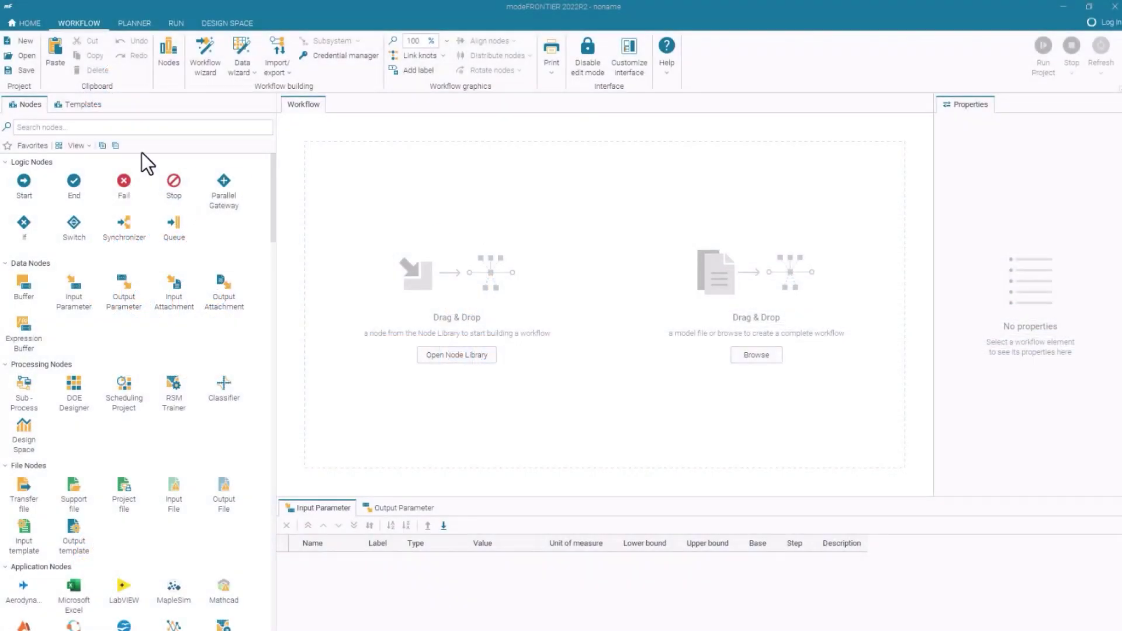
Search the node library for 'py', drop a CPython node mid-canvas as CPython1, then clear the search
left_click(142, 129)
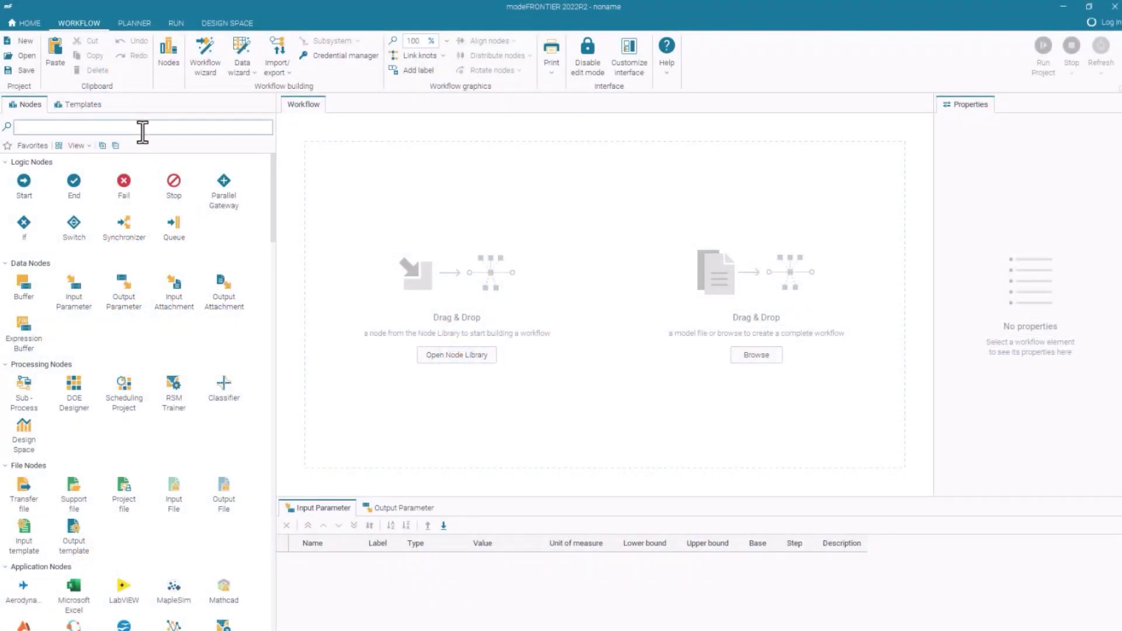
type("py")
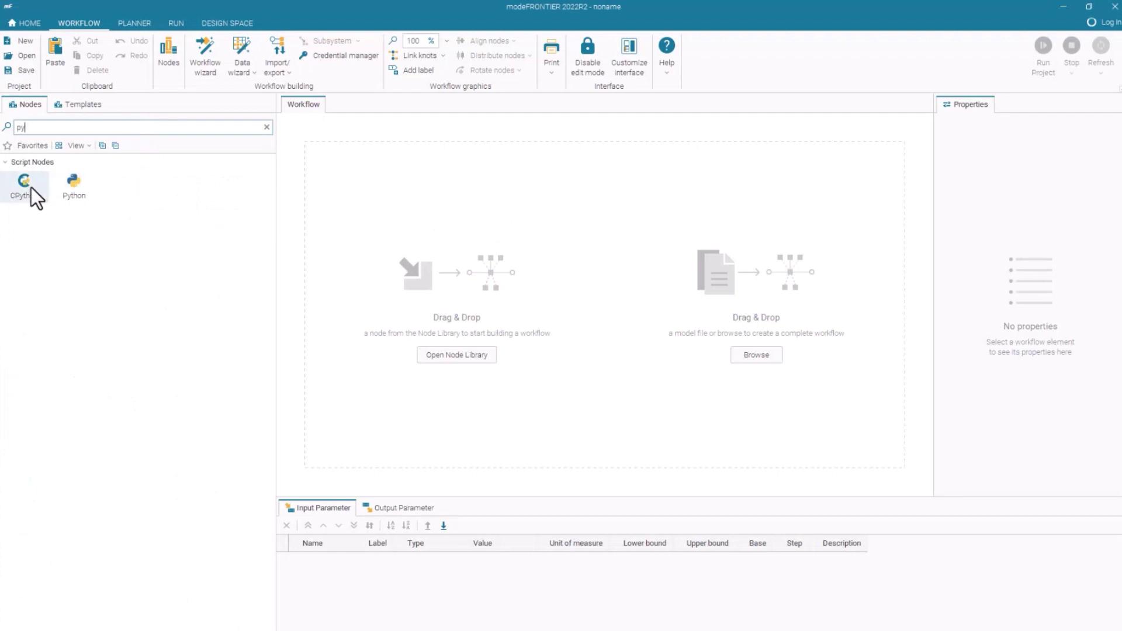
left_click_drag(29, 187, 577, 319)
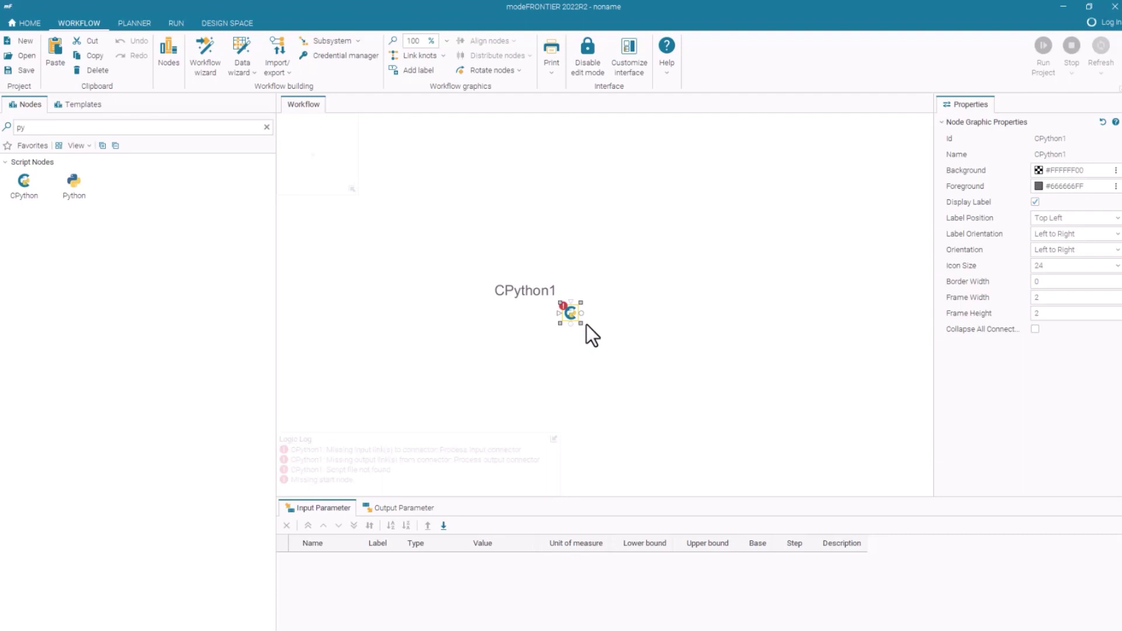
left_click(76, 129)
key("BackSpace")
key("BackSpace")
type("jytho")
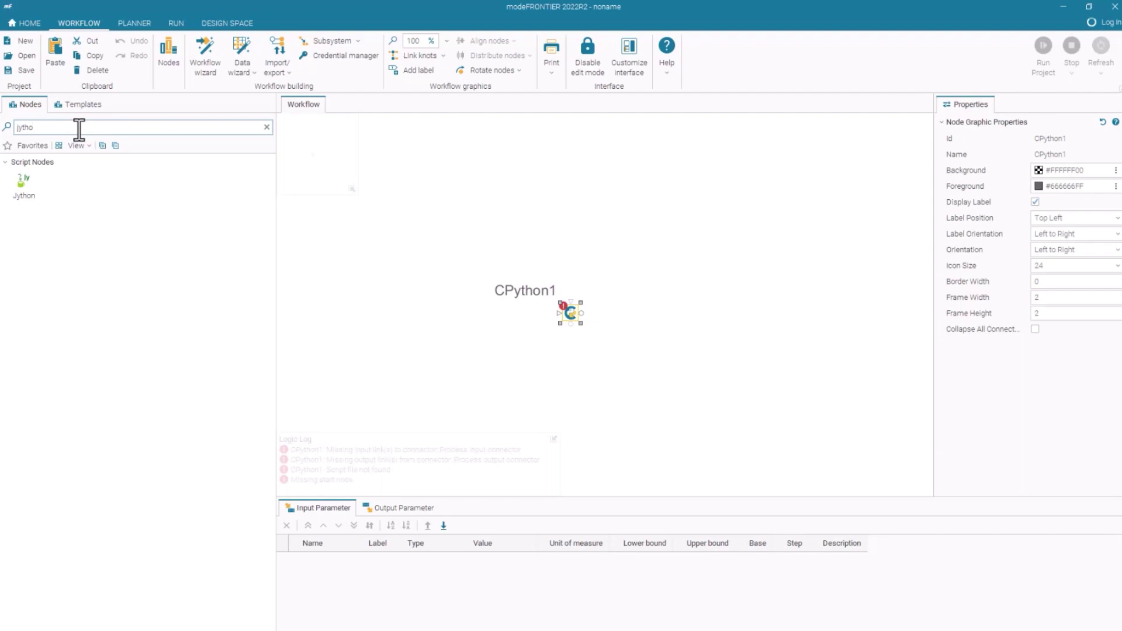
key("BackSpace")
key("BackSpace")
key("BackSpace")
key("BackSpace")
key("BackSpace")
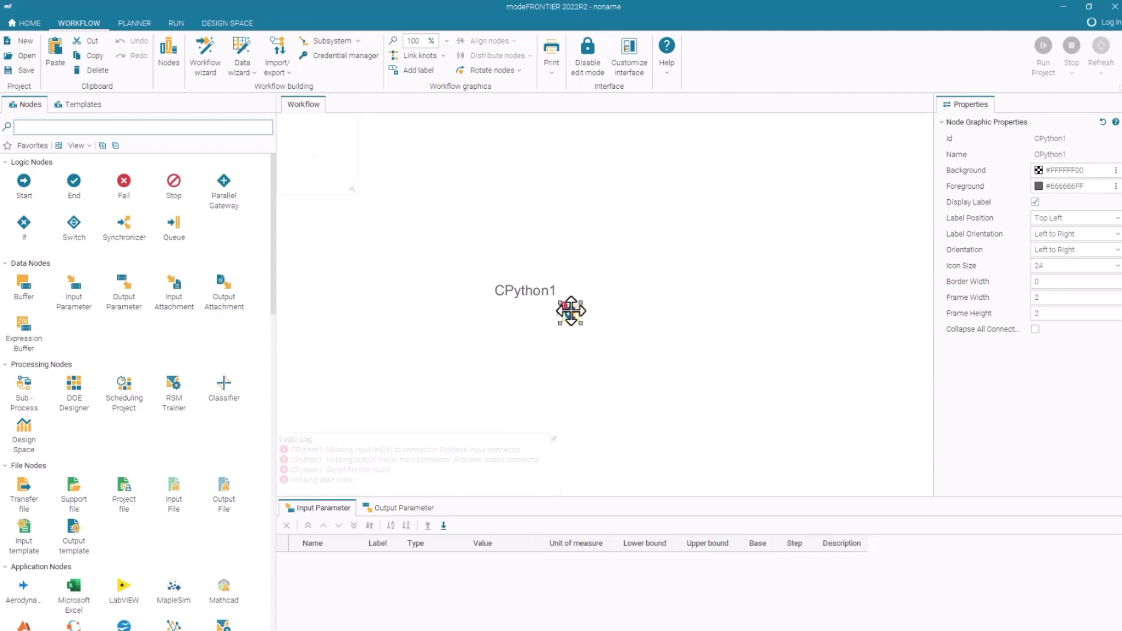
Open CPython1's Python integration settings and widen the dialog so full paths show
double_click(571, 311)
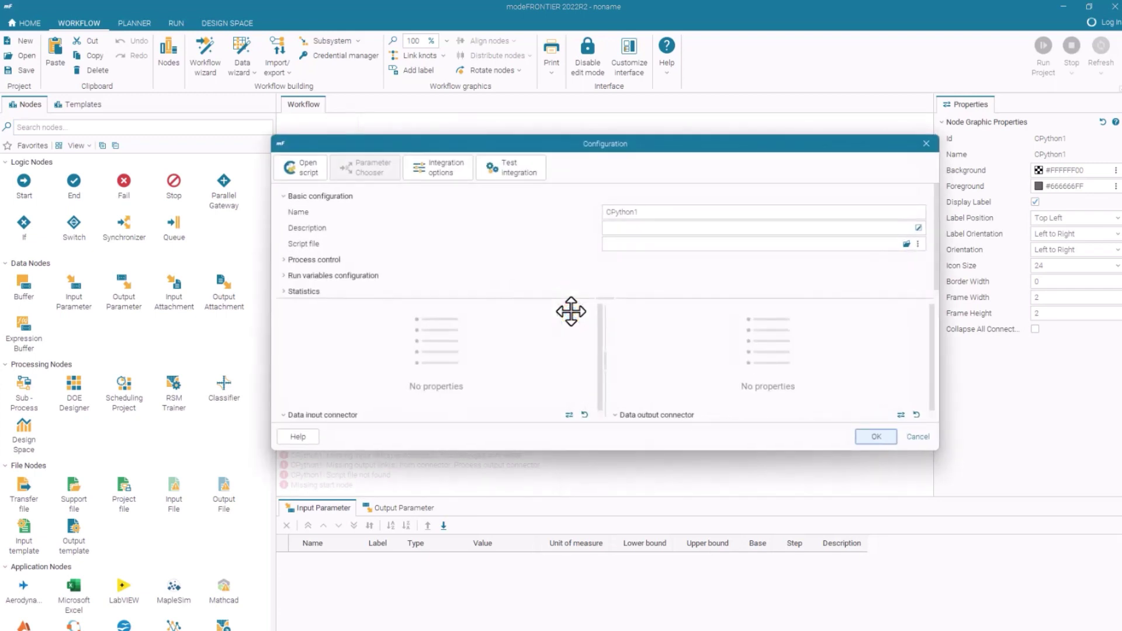
left_click(446, 173)
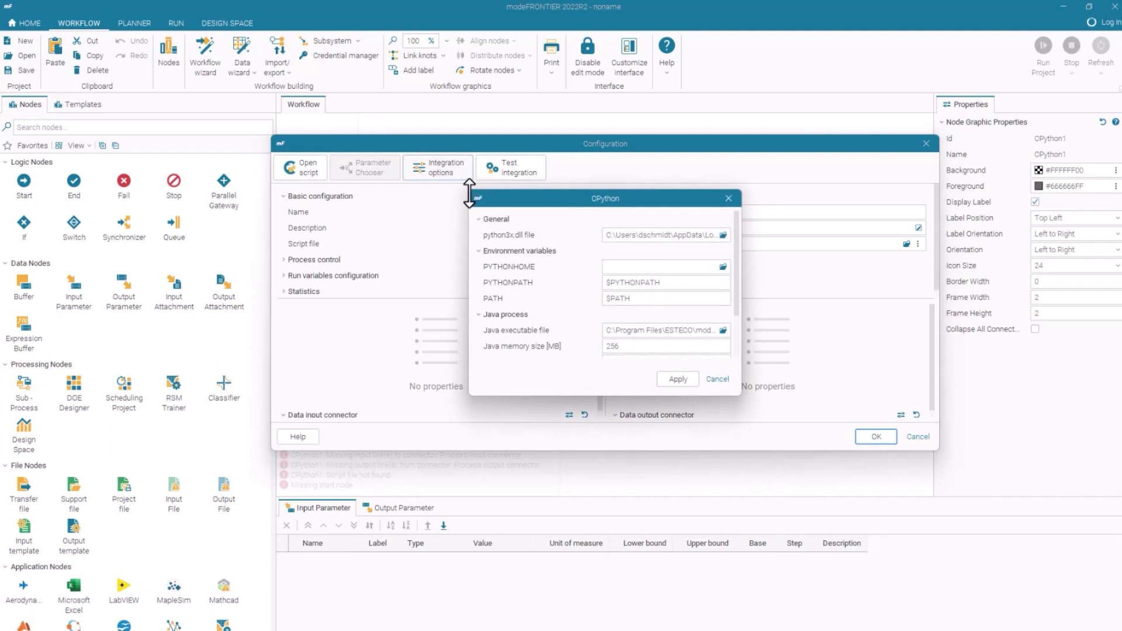
left_click_drag(469, 193, 216, 175)
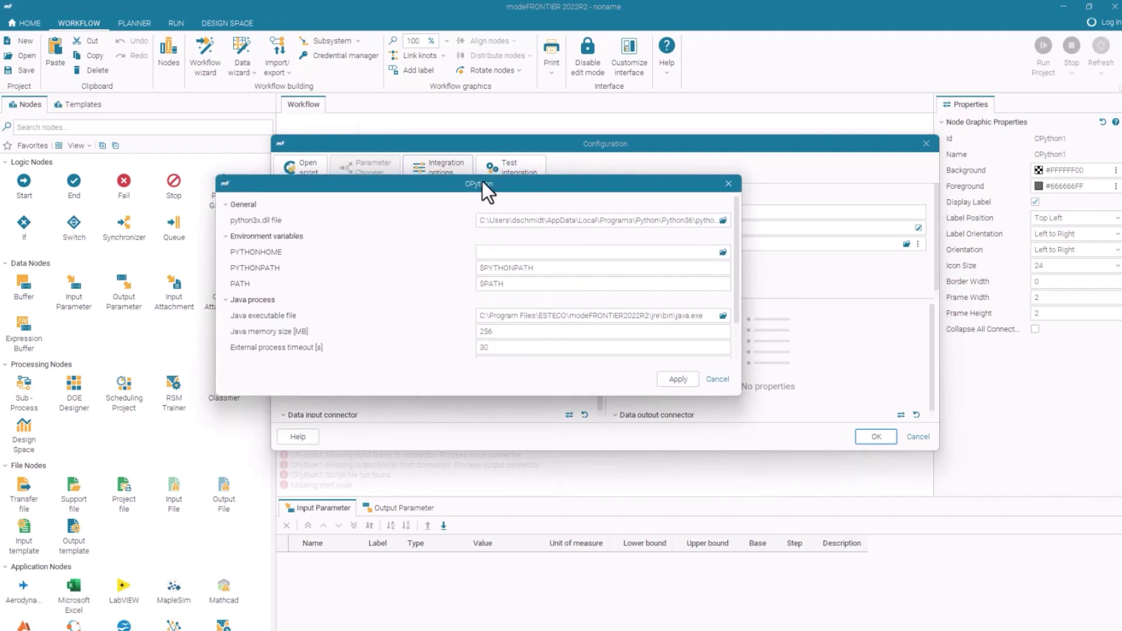
left_click_drag(482, 181, 674, 177)
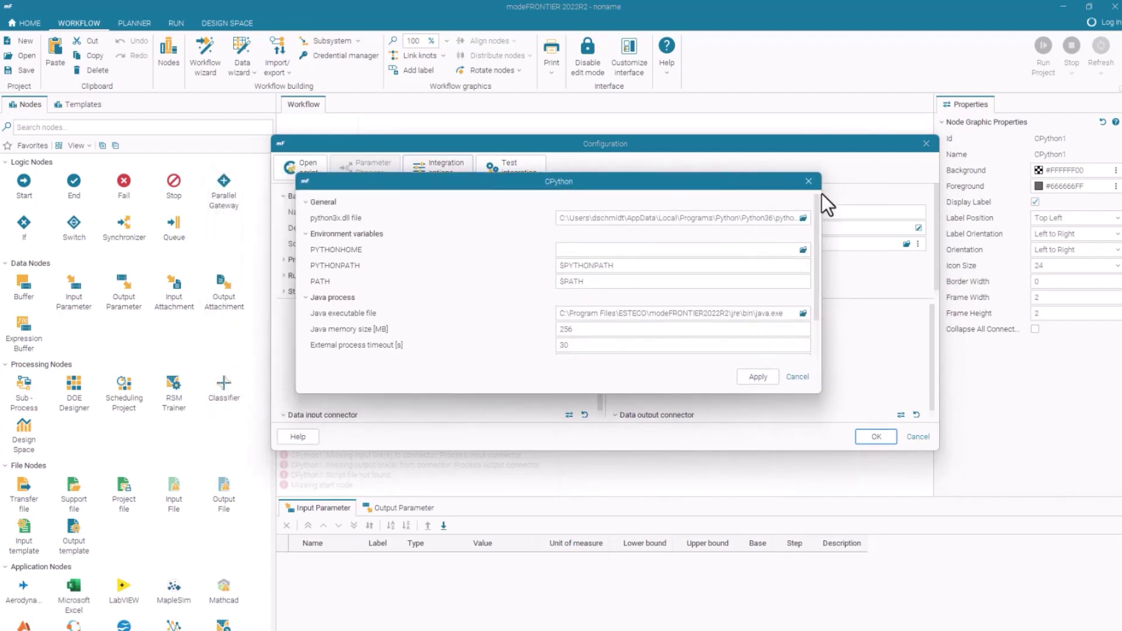
left_click_drag(821, 194, 945, 203)
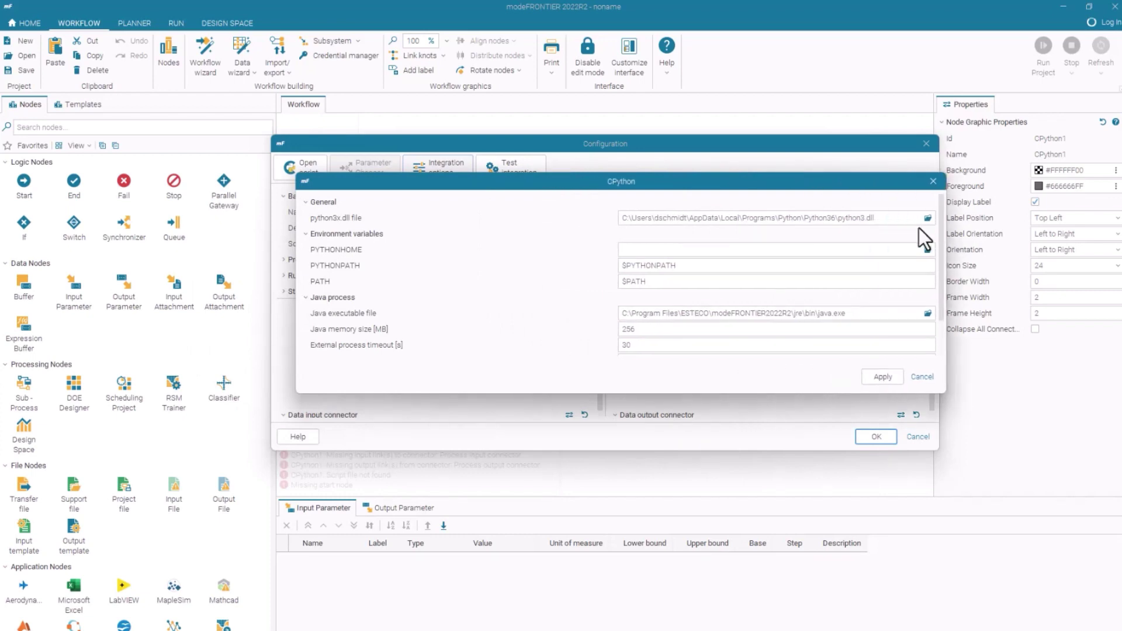
Check the Python36 python3.dll path and the PYTHONPATH $PYTHONPATH value, keeping both unchanged
left_click(876, 220)
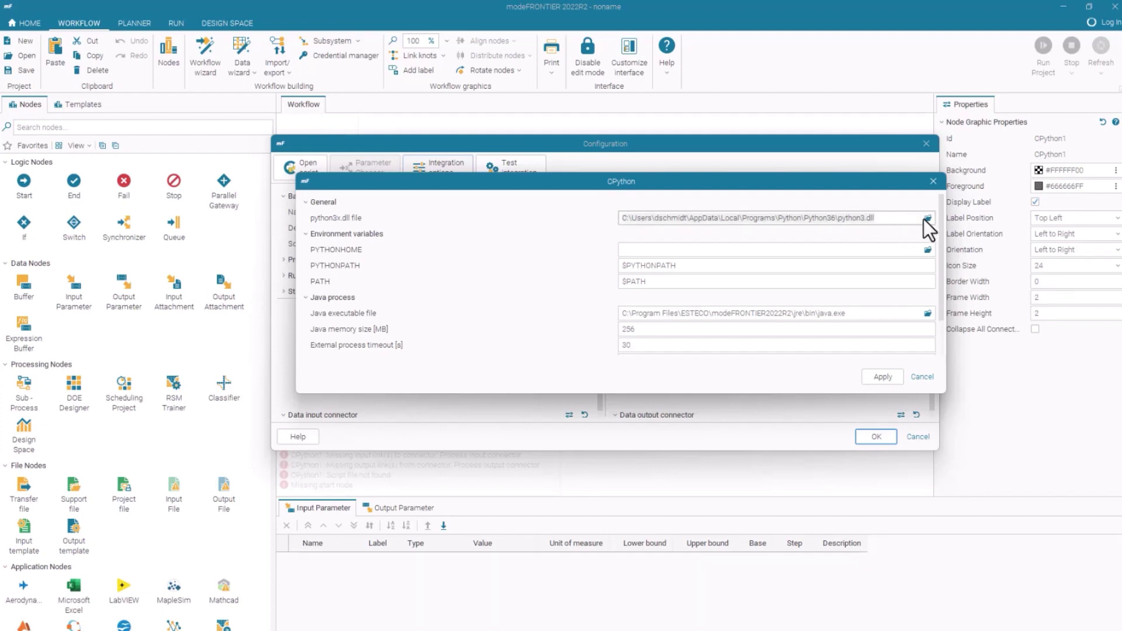
left_click(926, 218)
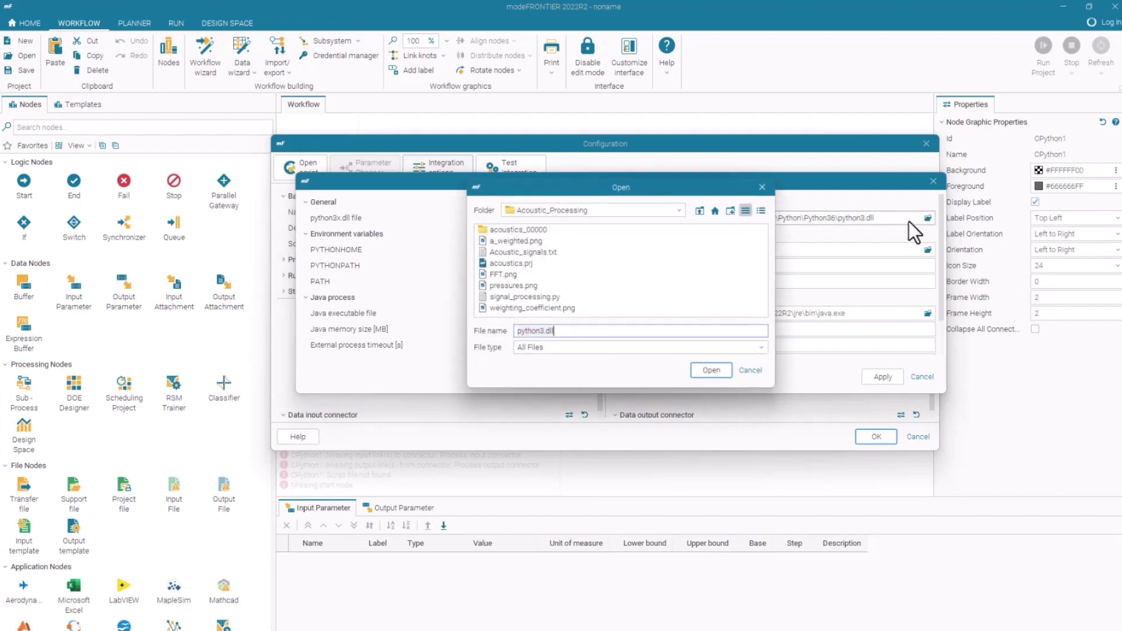
left_click(642, 210)
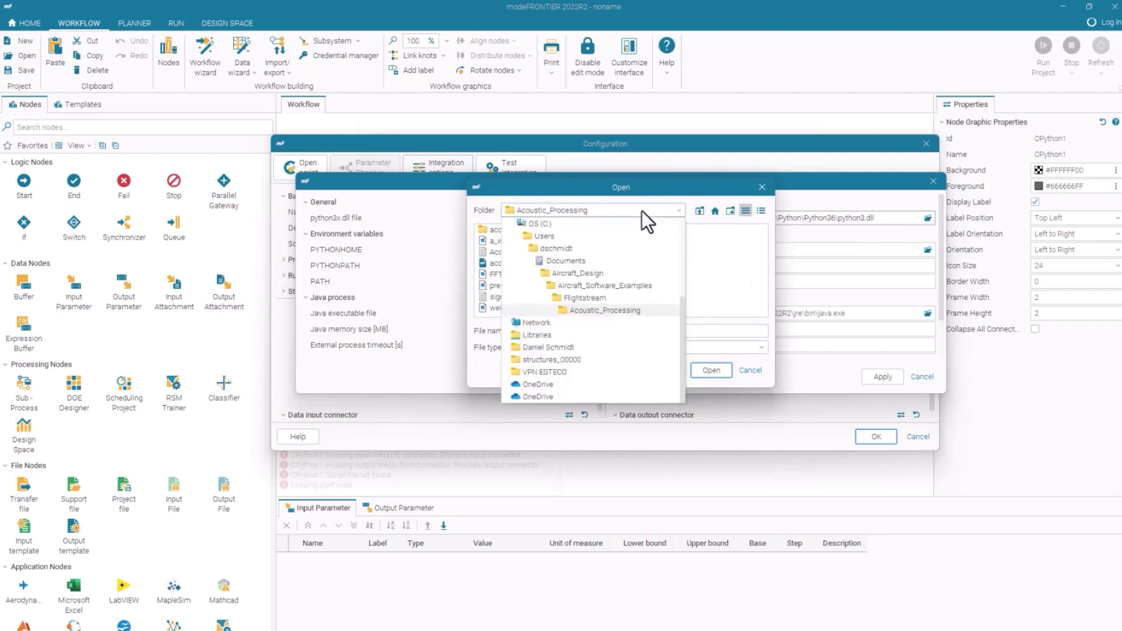
left_click(749, 372)
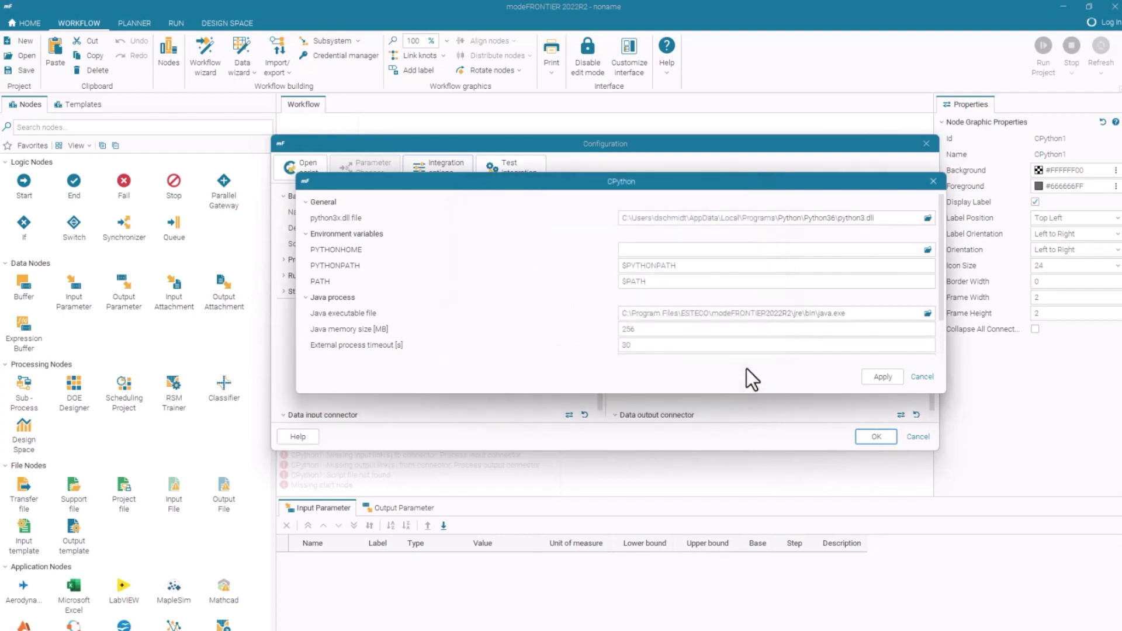
left_click(622, 218)
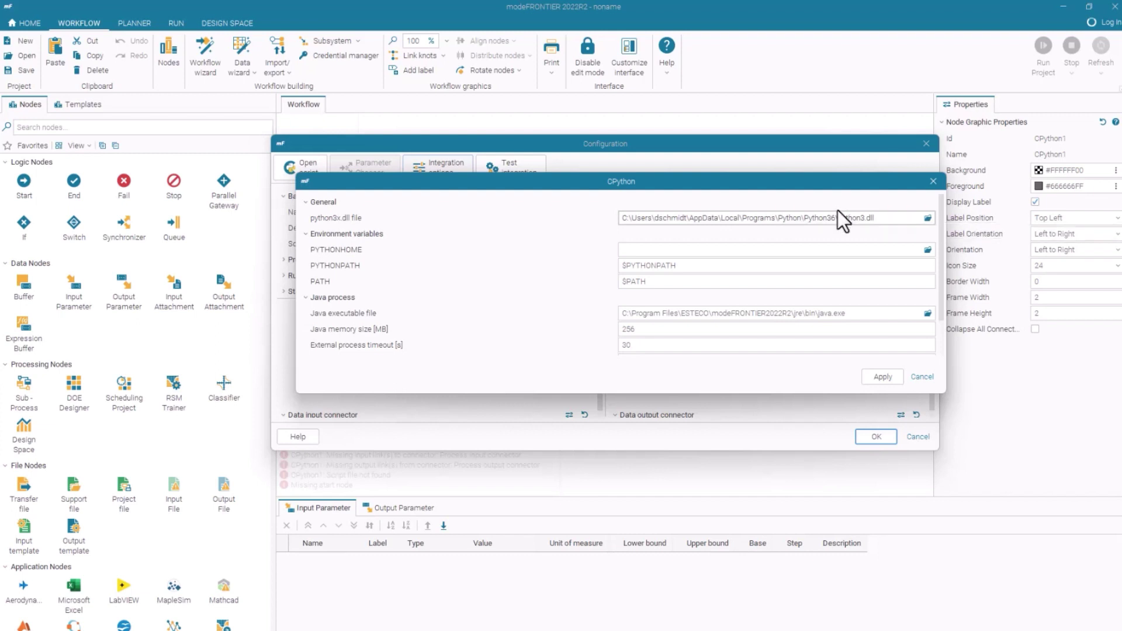
double_click(700, 264)
left_click(714, 266)
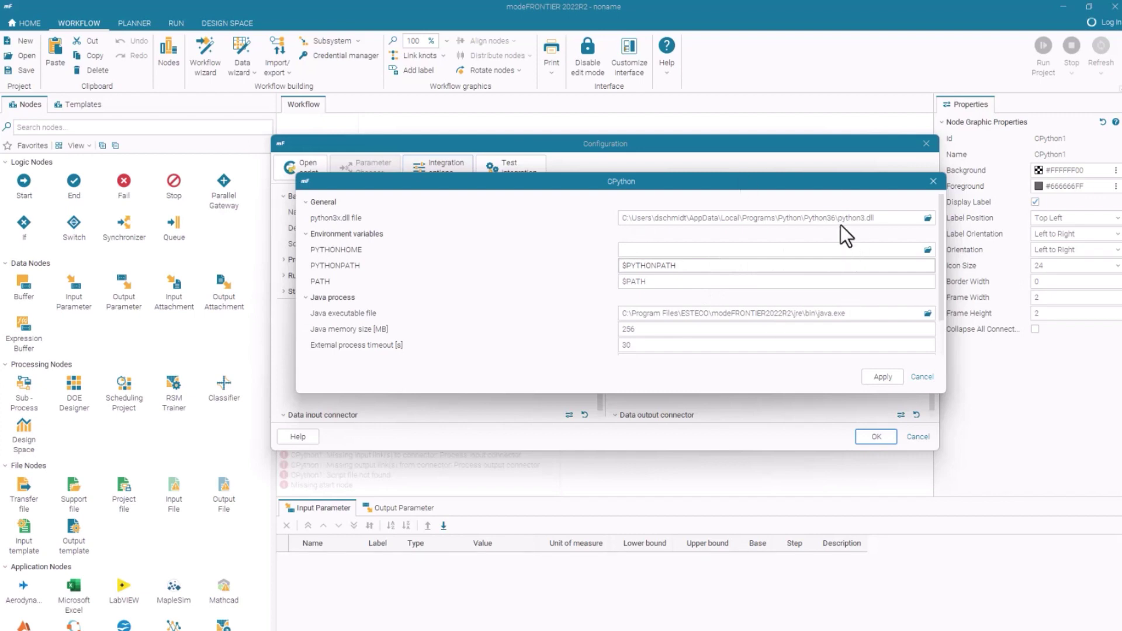
Apply the CPython settings, run the integration test, review its successful log and close it
left_click(882, 377)
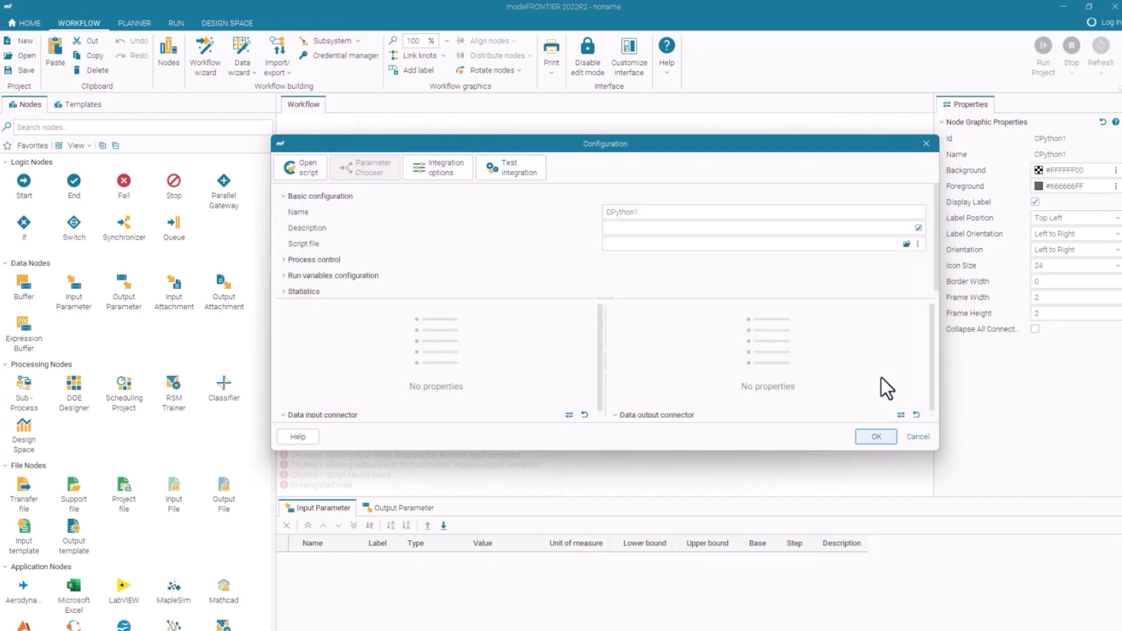
left_click(535, 161)
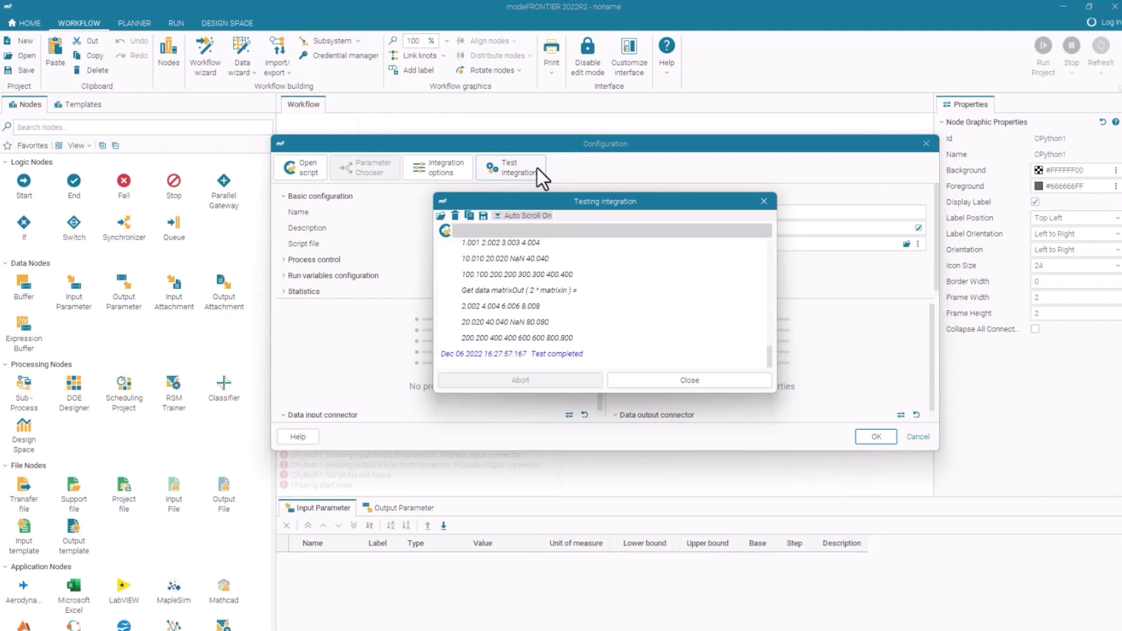
scroll(587, 329, "up", 10)
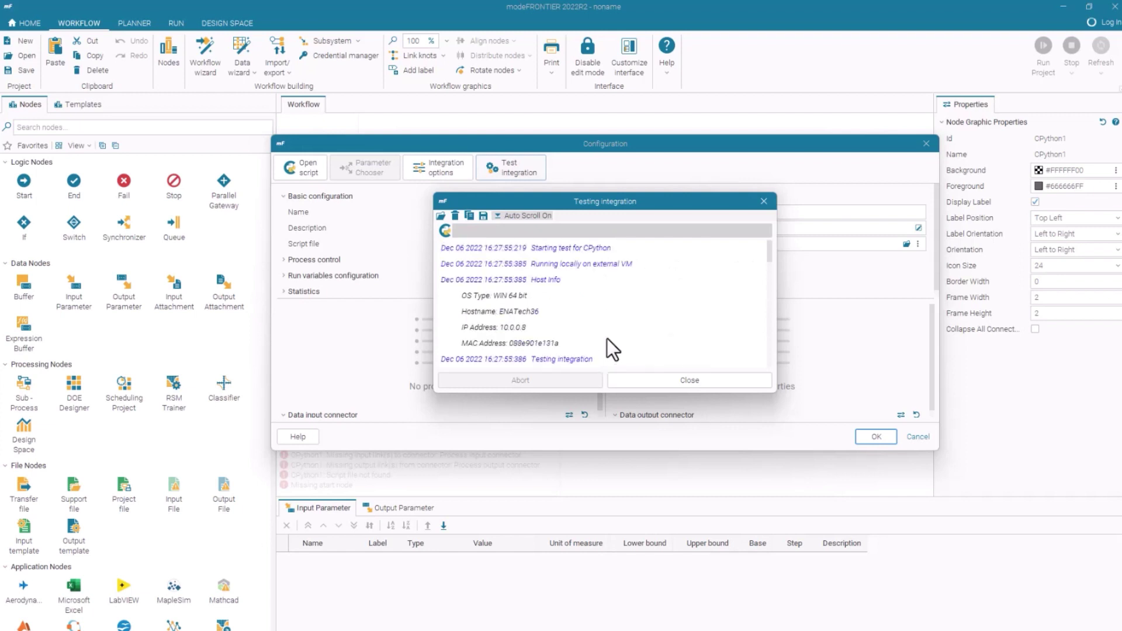
scroll(620, 300, "down", 6)
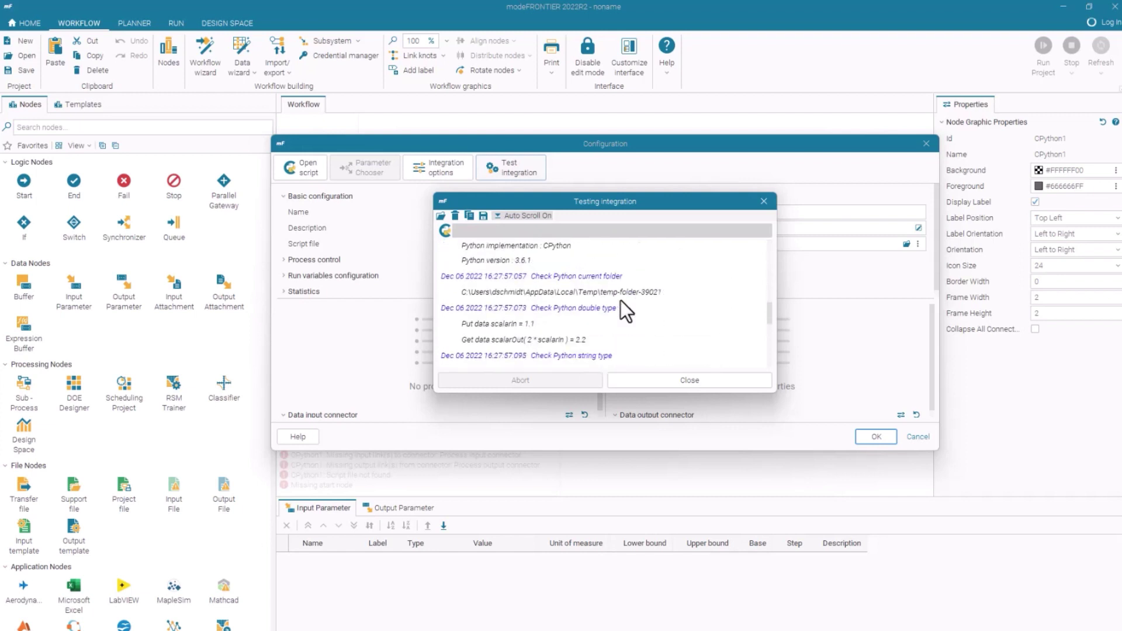
scroll(621, 300, "down", 2)
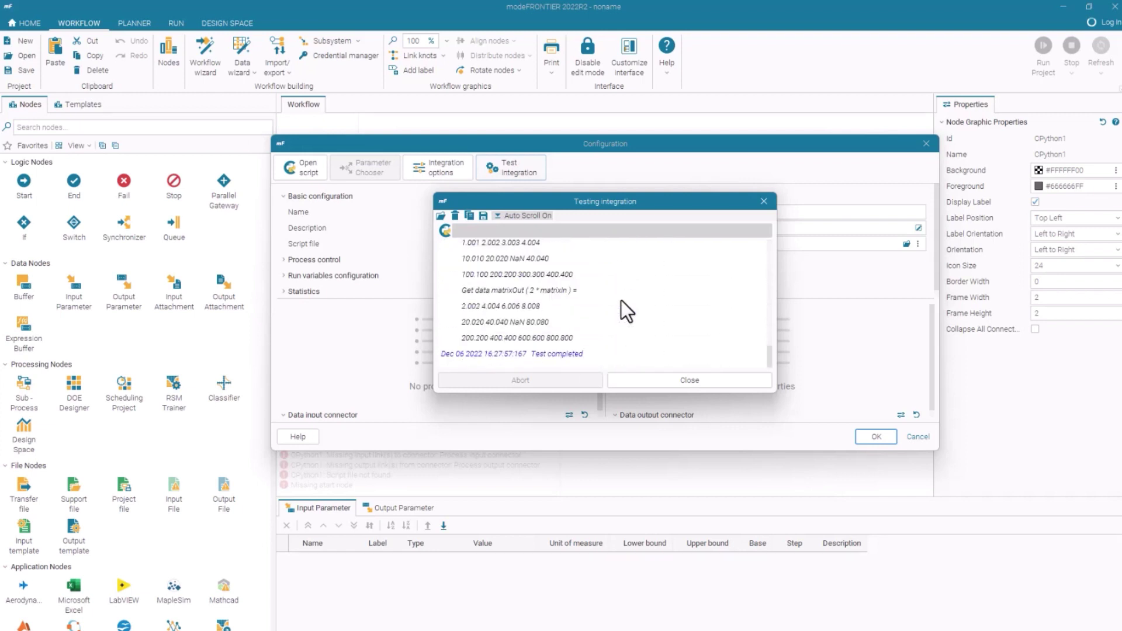
left_click(648, 380)
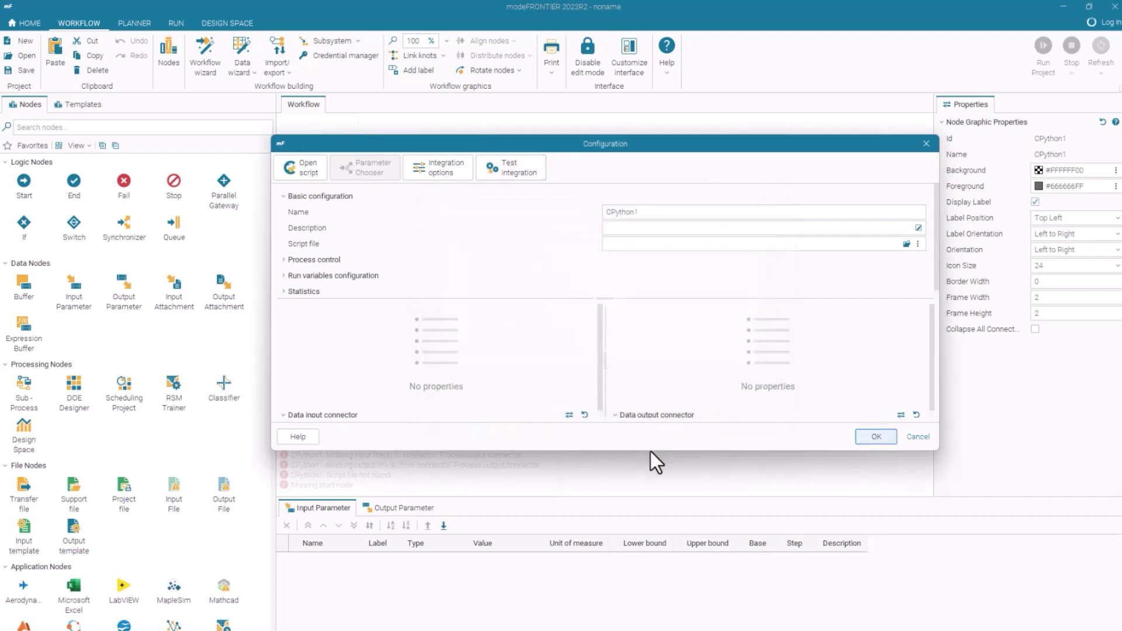
Set signal_processing.py from the Acoustic_Processing folder as CPython1's script file and confirm
left_click_drag(650, 450, 651, 533)
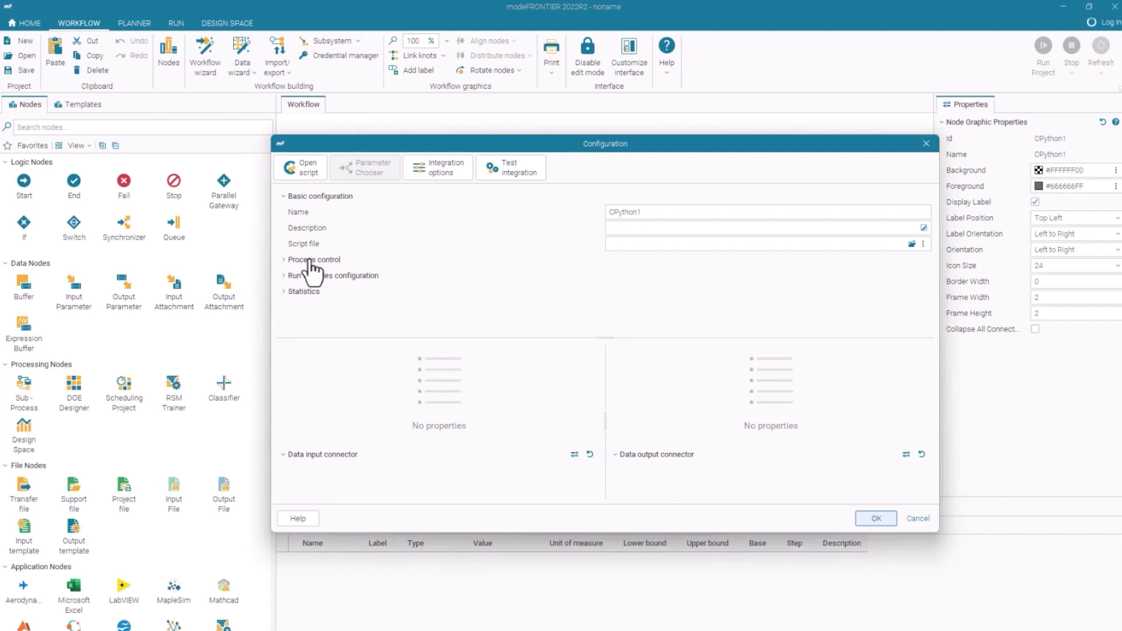
left_click(913, 243)
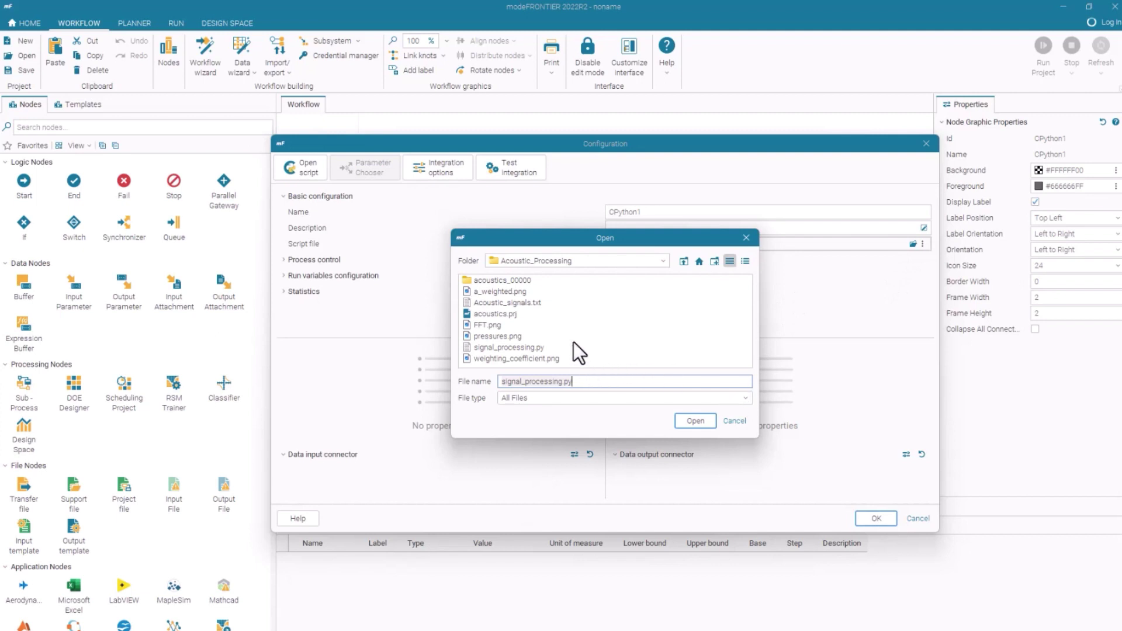
left_click(587, 262)
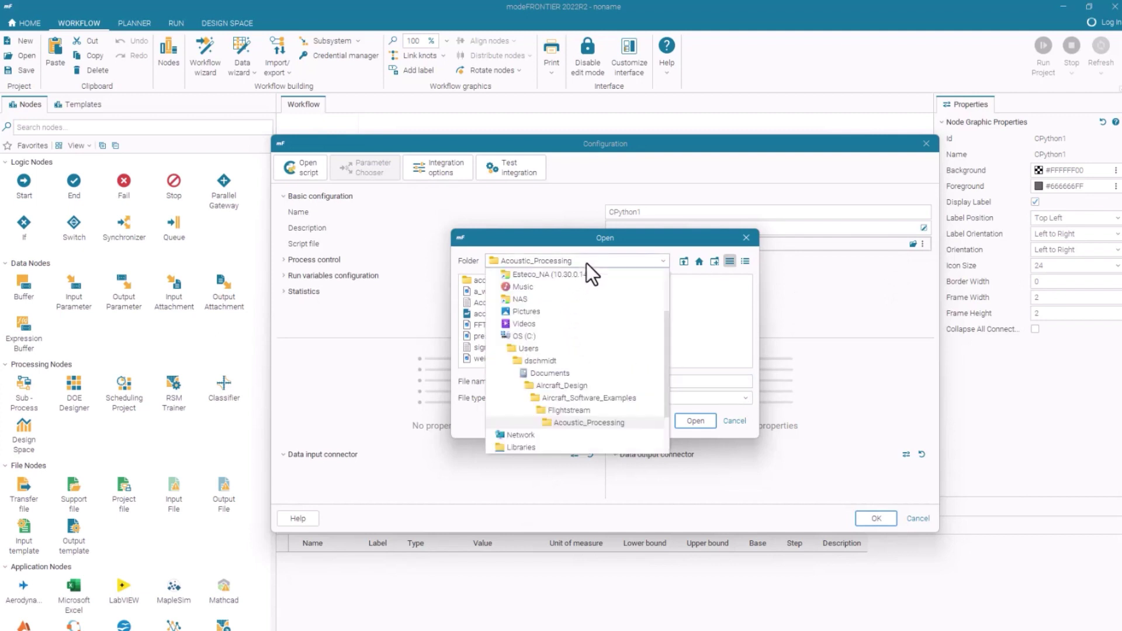
left_click(601, 424)
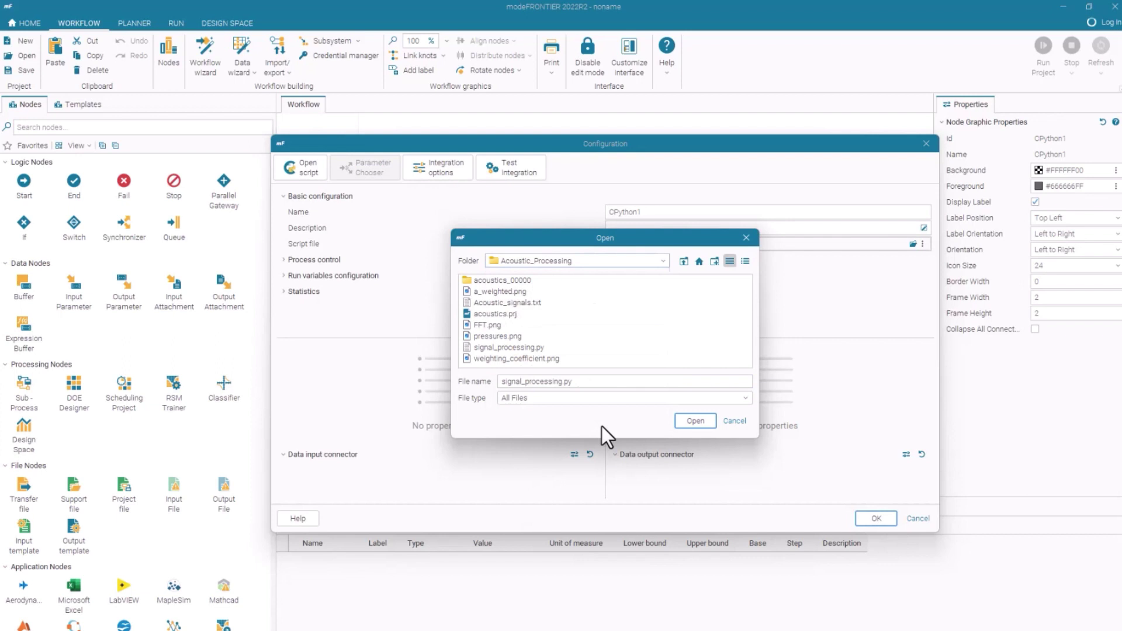
left_click(507, 349)
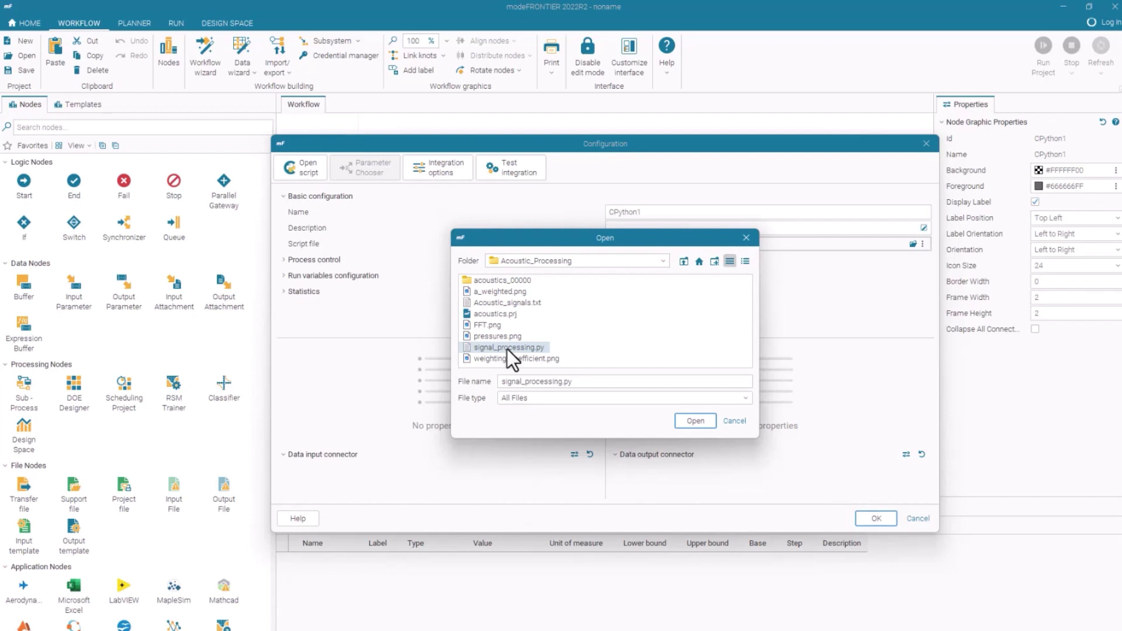
left_click(506, 349)
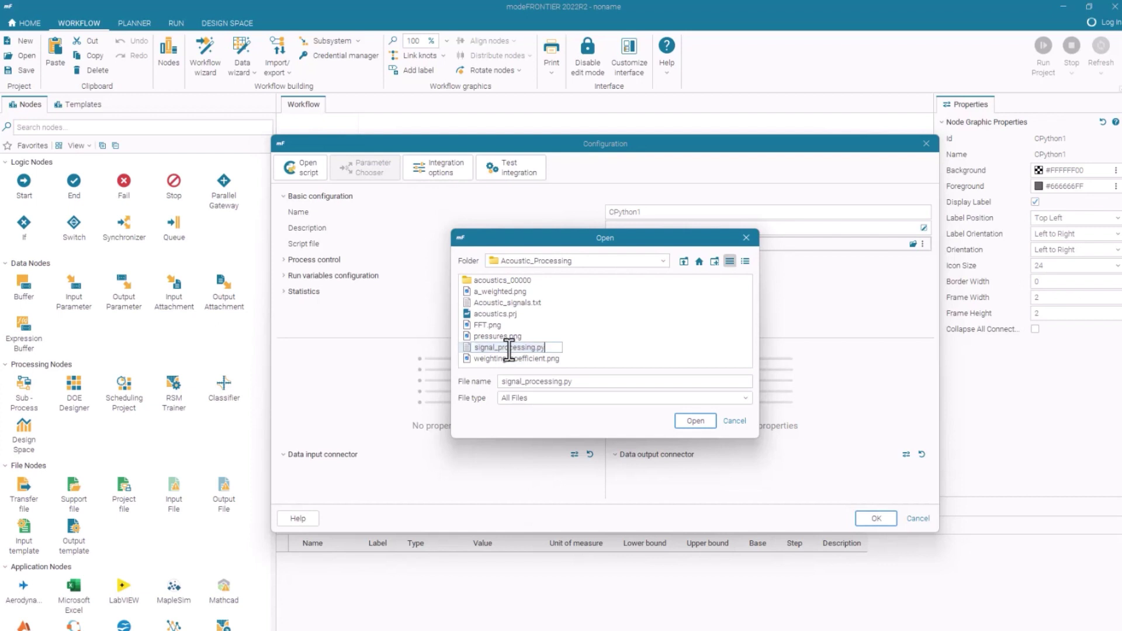
double_click(470, 349)
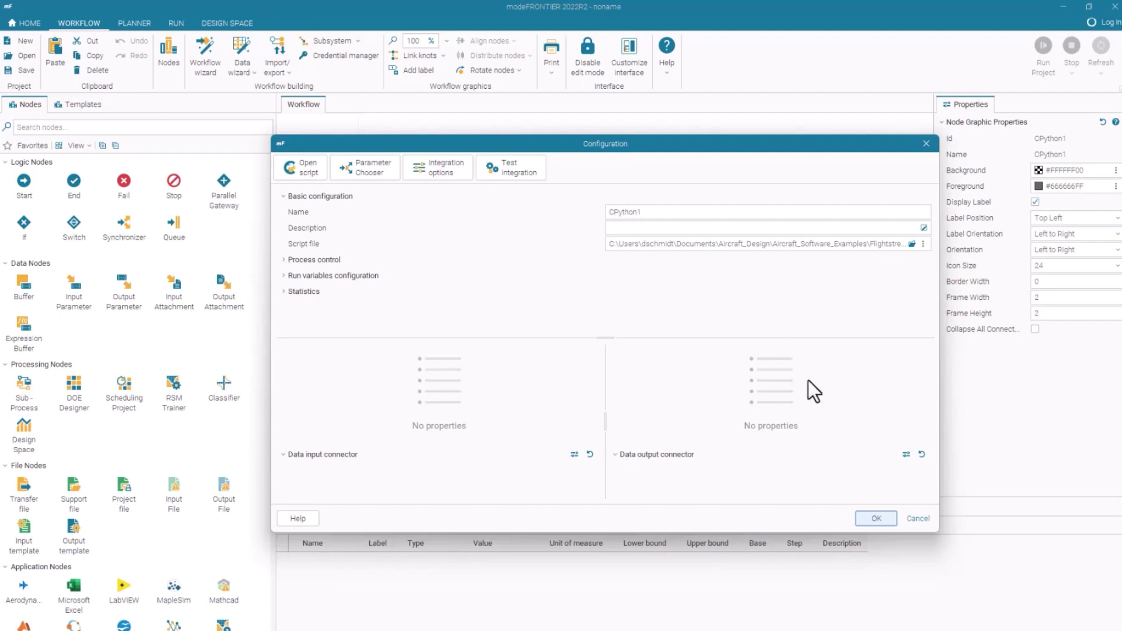
left_click(867, 519)
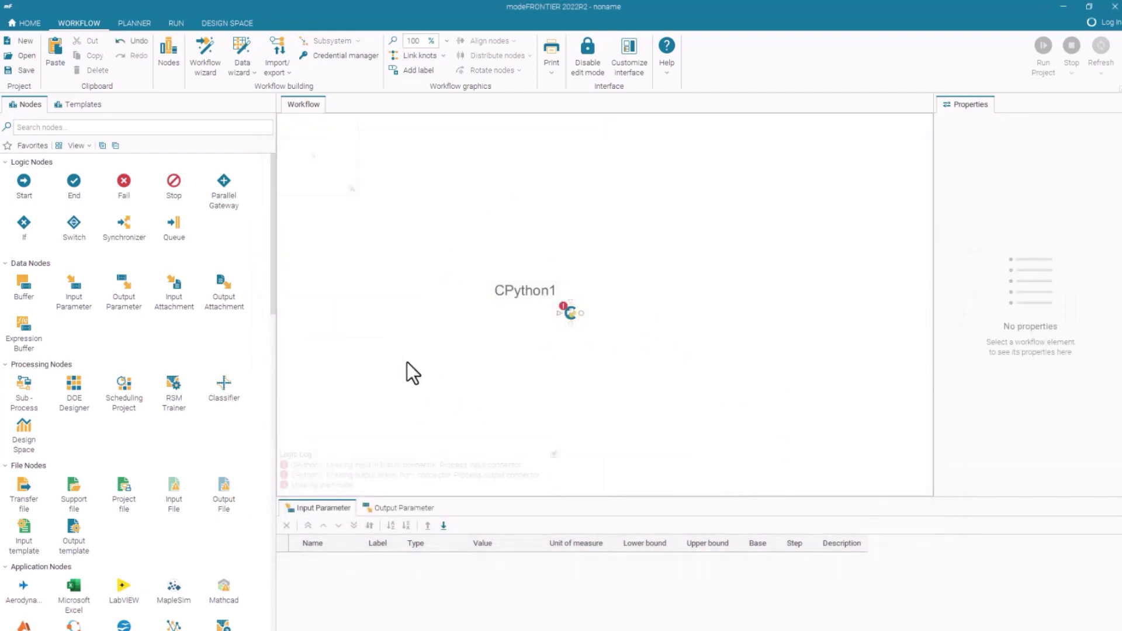
Add an output parameter named worst_L below CPython1 and link it to CPython1
left_click_drag(121, 291, 567, 386)
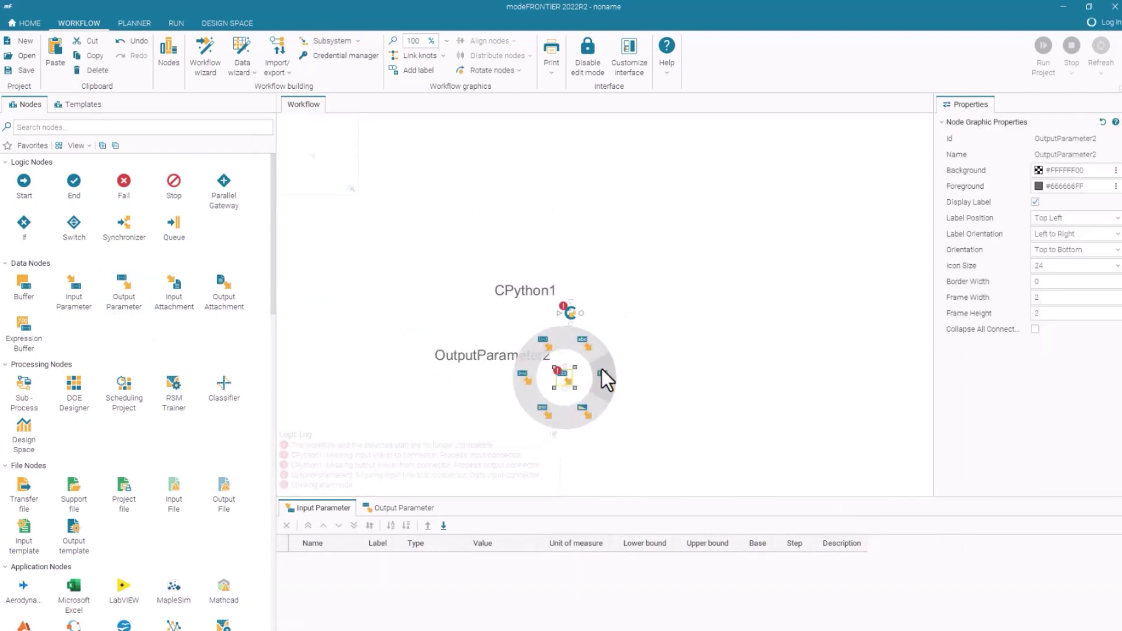
double_click(526, 355)
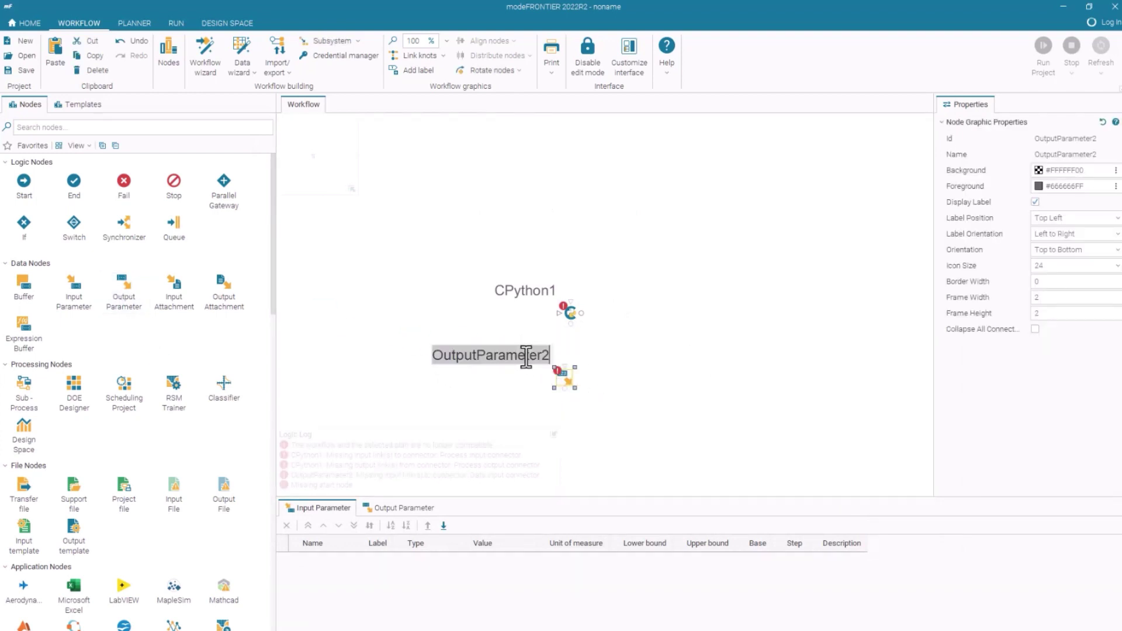
type("worst_L")
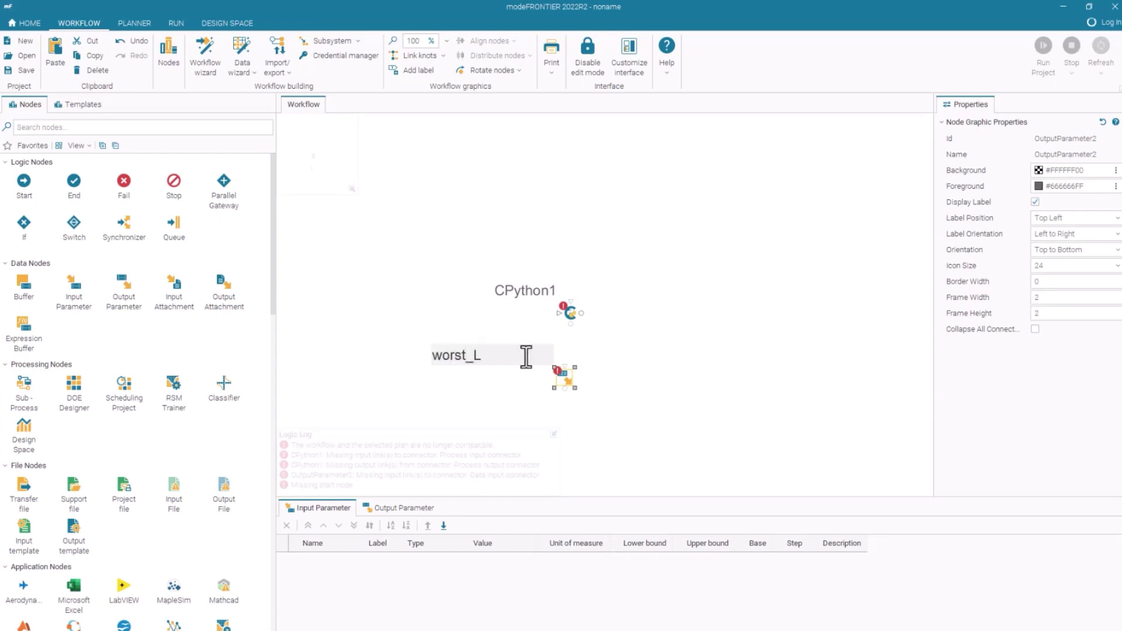
key("Return")
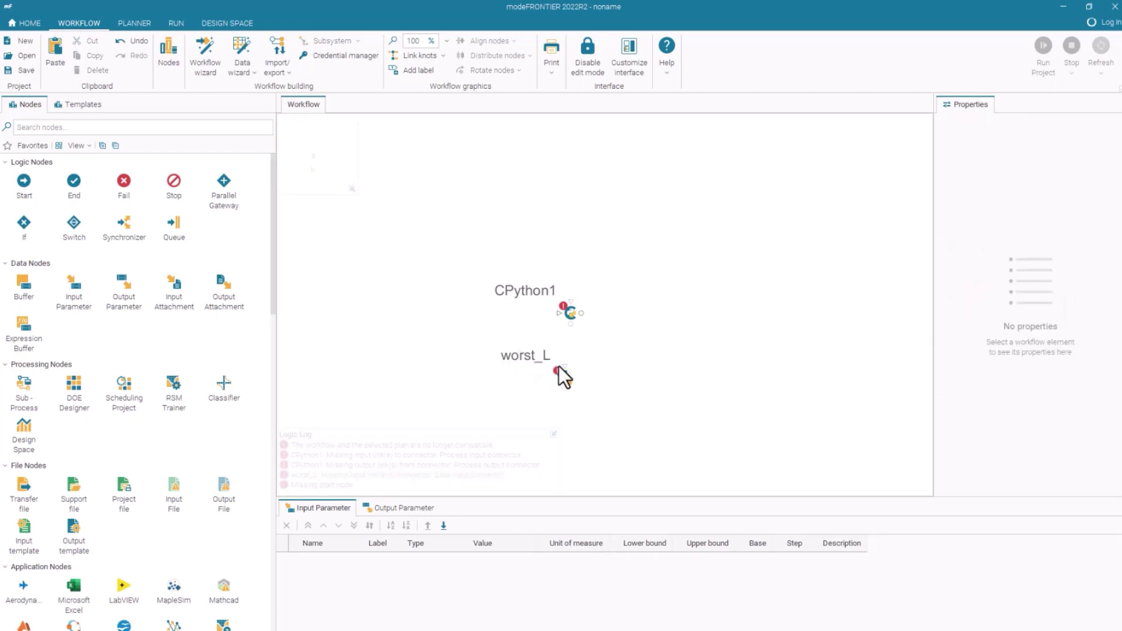
left_click_drag(564, 374, 570, 323)
left_click_drag(561, 380, 566, 394)
left_click(638, 369)
Reopen CPython1's configuration and check the script path and the worst_L output connector
double_click(570, 311)
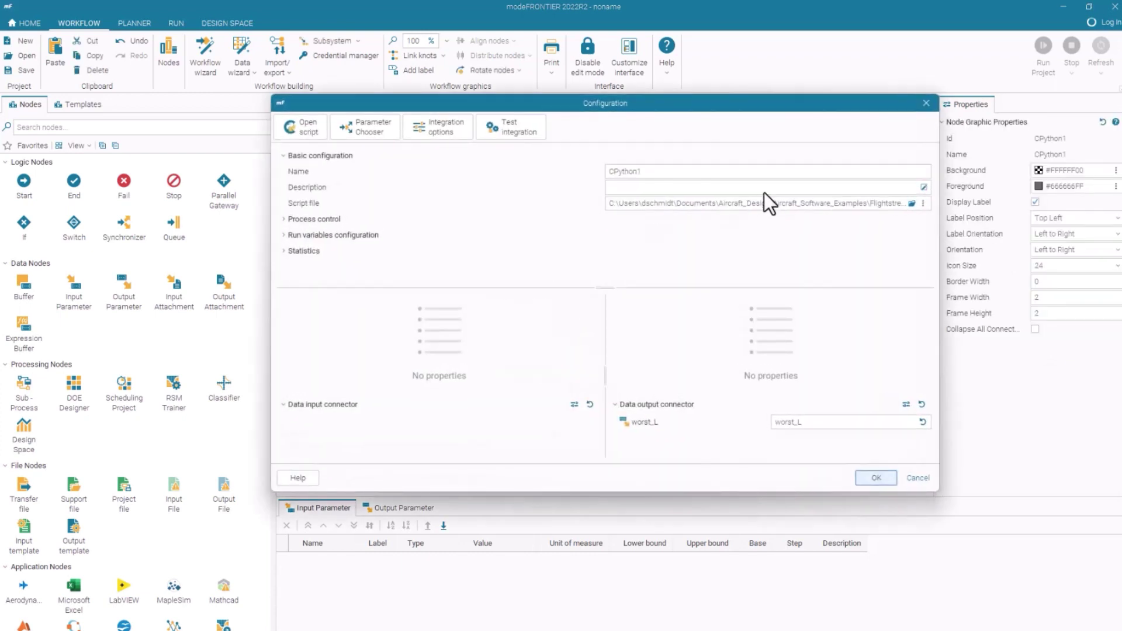
left_click(872, 203)
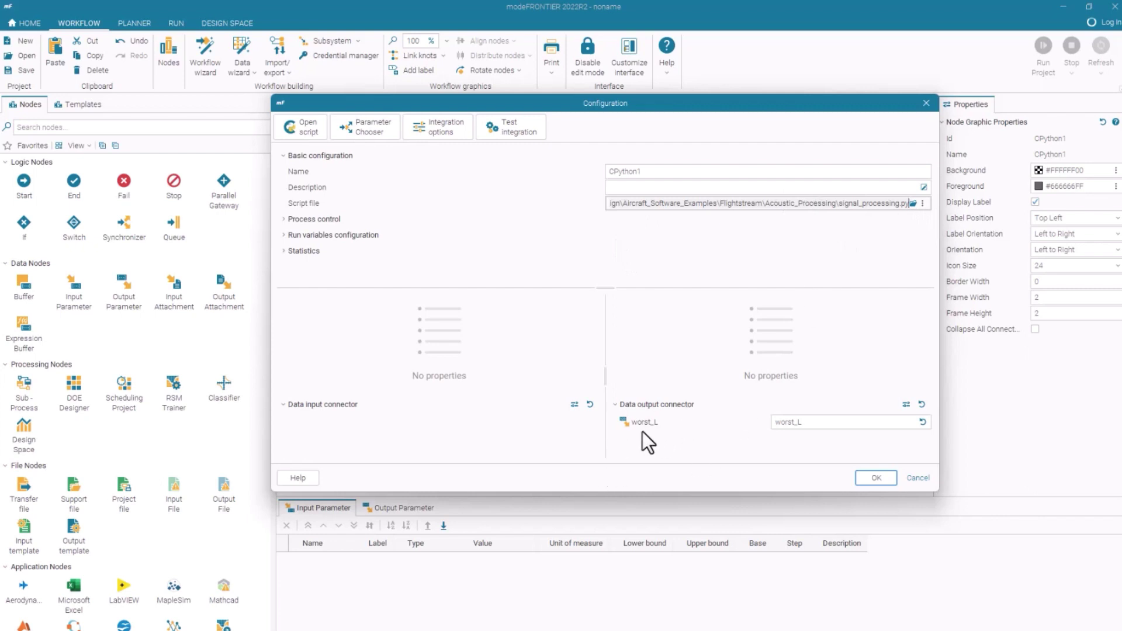
left_click(842, 422)
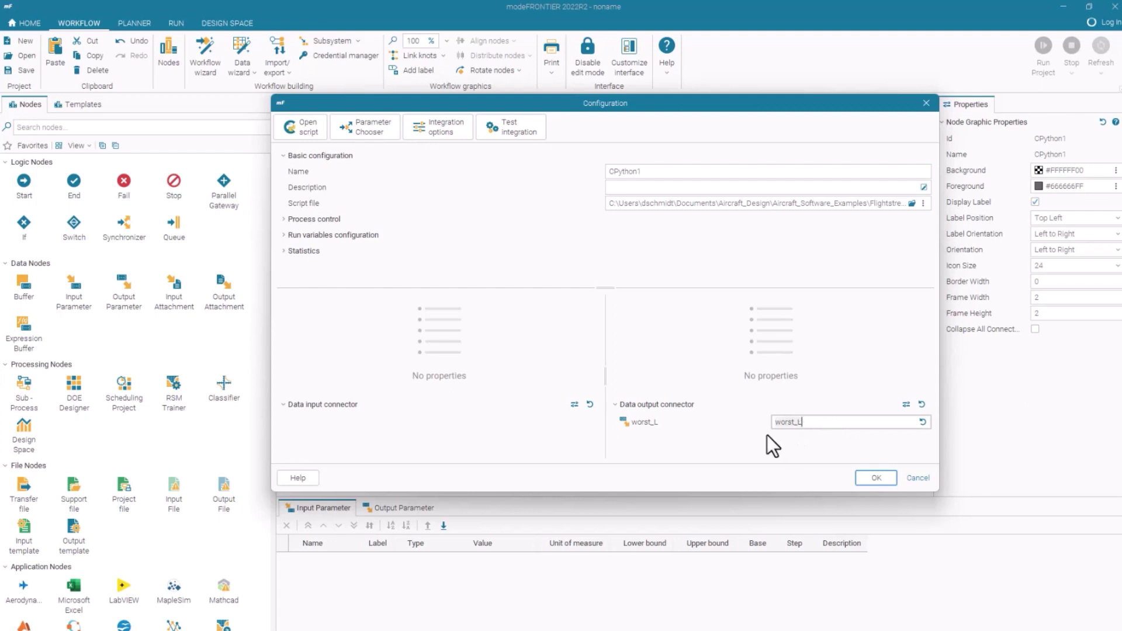
Open CPython1's script and locate the worst_L = max(Max_L) variable on line 115
left_click(818, 422)
left_click(319, 131)
scroll(626, 333, "down", 20)
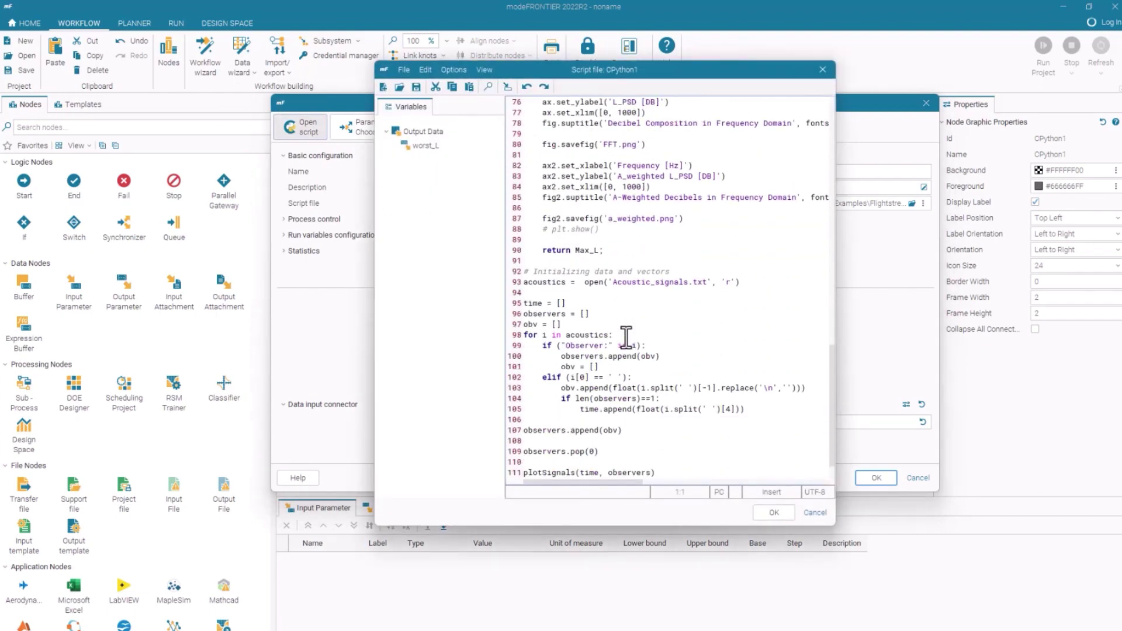
scroll(625, 337, "down", 1)
double_click(544, 473)
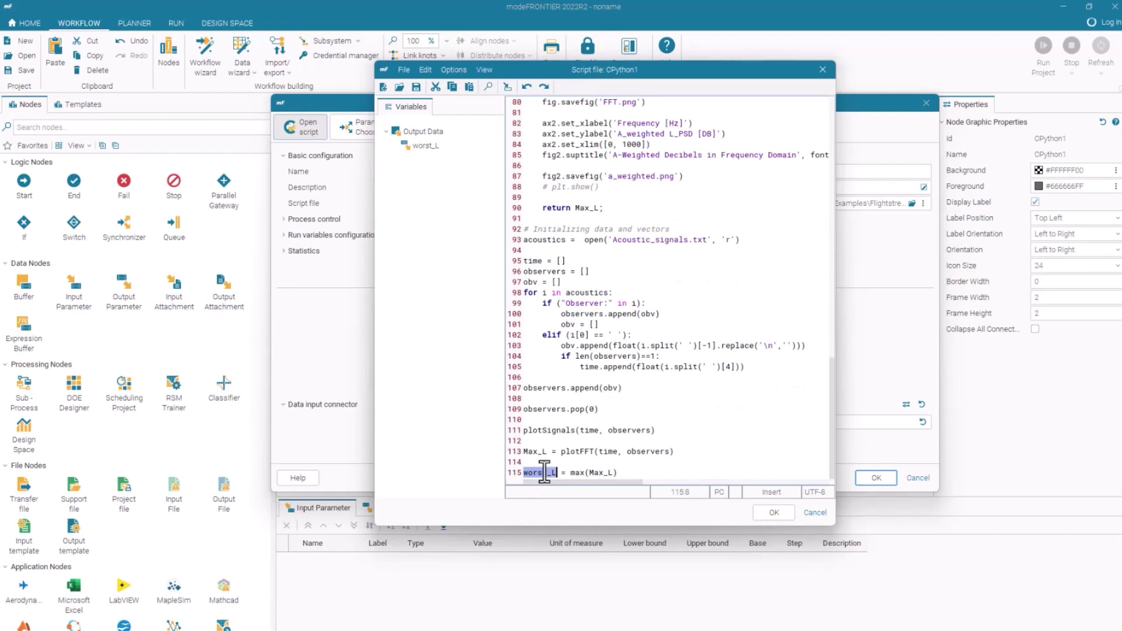
left_click(768, 510)
Commit worst_L as the data output connector and close CPython1's configuration with OK
left_click(830, 428)
key("Return")
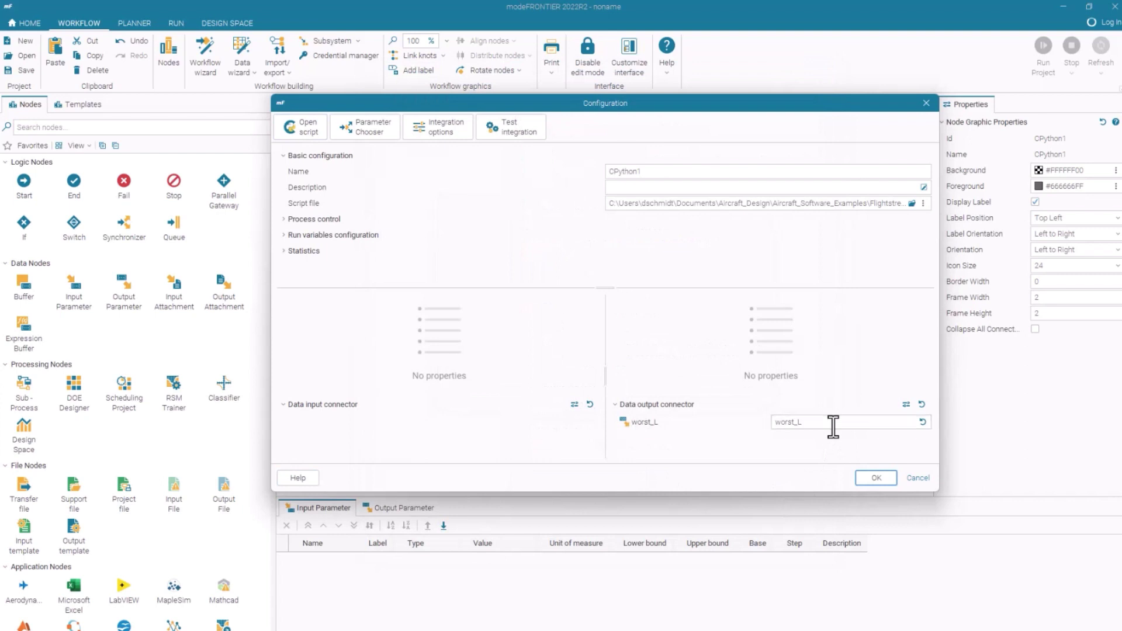
left_click(875, 478)
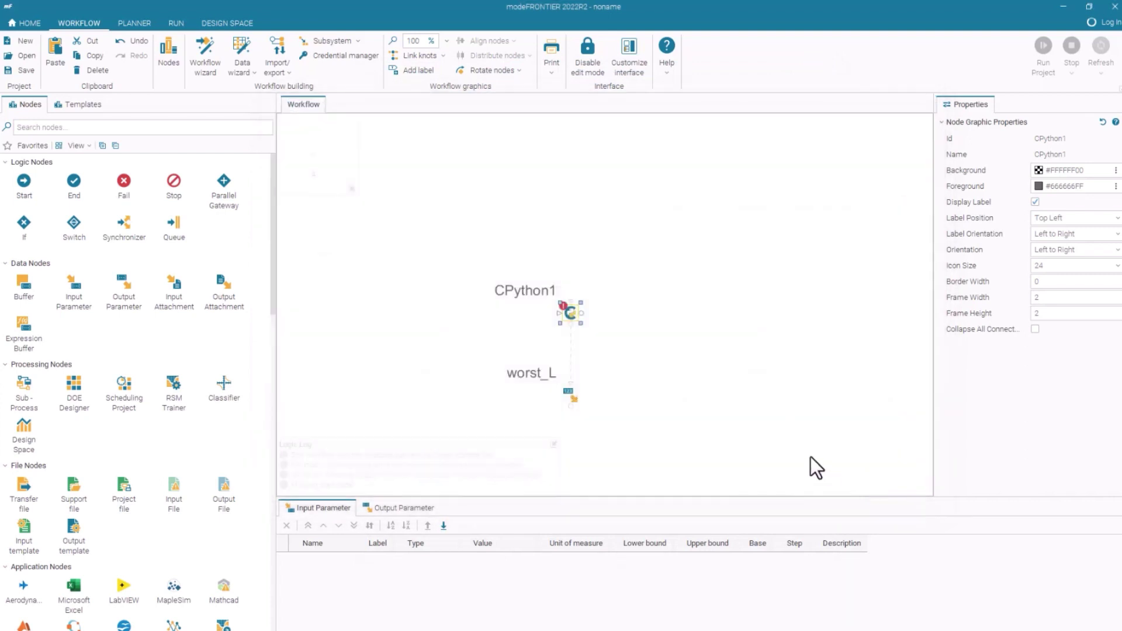
Add an input attachment named pressure_signals above CPython1 and link it into CPython1
left_click(118, 128)
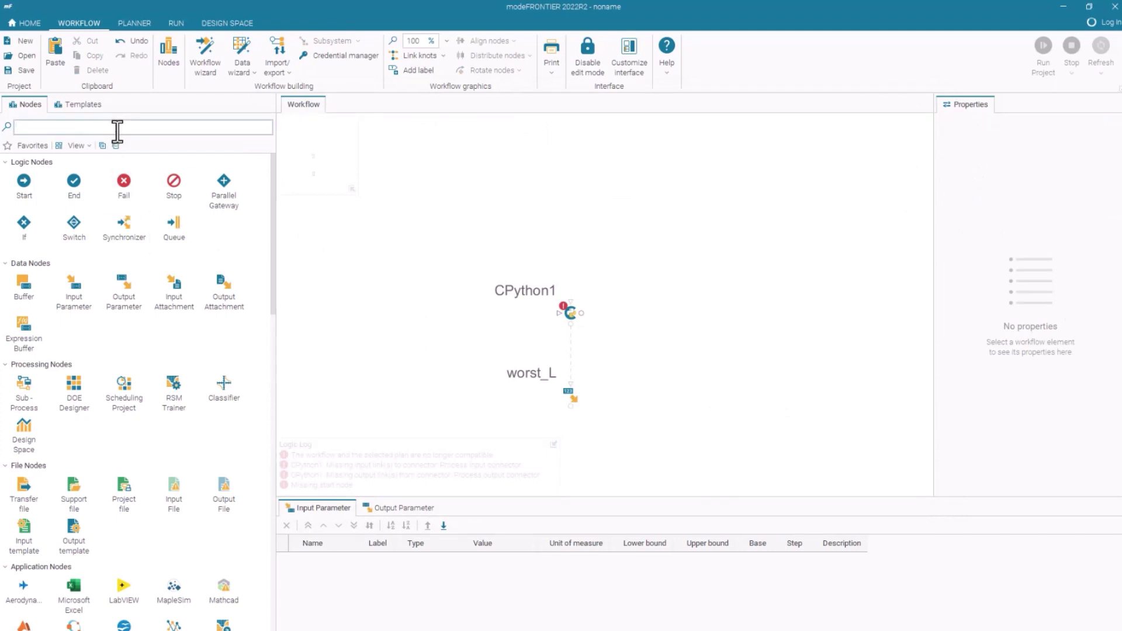
left_click_drag(175, 285, 572, 220)
double_click(516, 193)
type("pressure_signals")
key("Return")
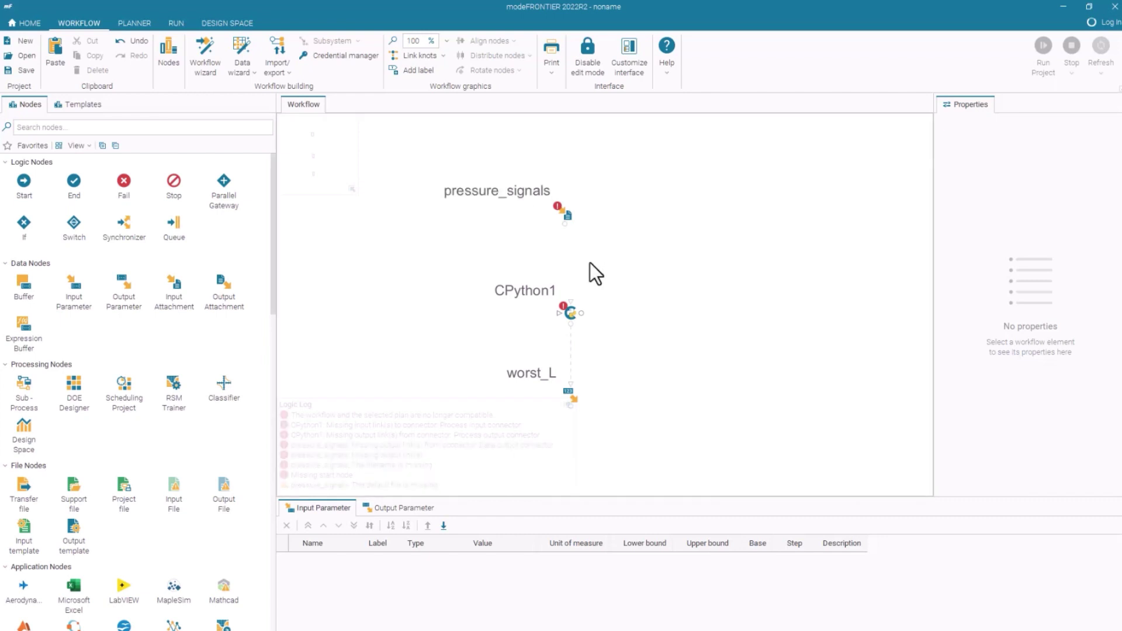
left_click_drag(564, 230, 571, 320)
left_click_drag(574, 230, 575, 239)
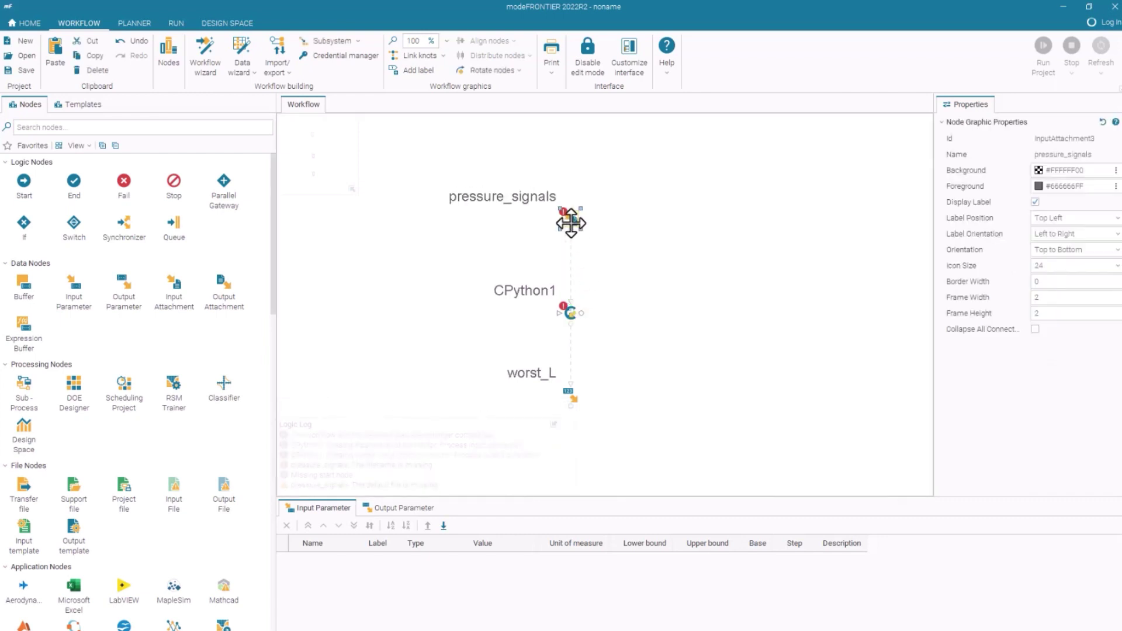
left_click(662, 268)
Add a Start node before CPython1 and an Exit5 end node after it, linking both
mouse_move(23, 180)
left_mouse_down()
mouse_move(446, 280)
mouse_move(450, 318)
mouse_move(560, 314)
left_mouse_up()
left_click(440, 307)
mouse_move(70, 180)
left_mouse_down()
mouse_move(769, 325)
mouse_move(681, 321)
left_mouse_up()
left_click_drag(582, 313, 684, 314)
Give pressure_signals Acoustic_signals.txt as its default attachment file and confirm
double_click(571, 224)
left_click(923, 293)
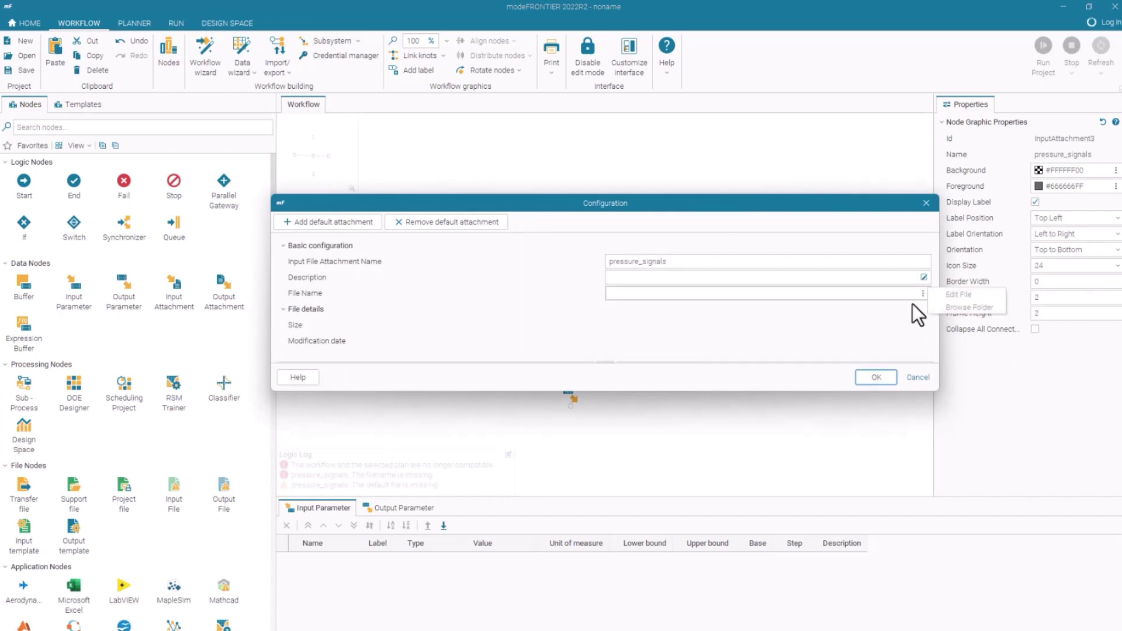
left_click(857, 292)
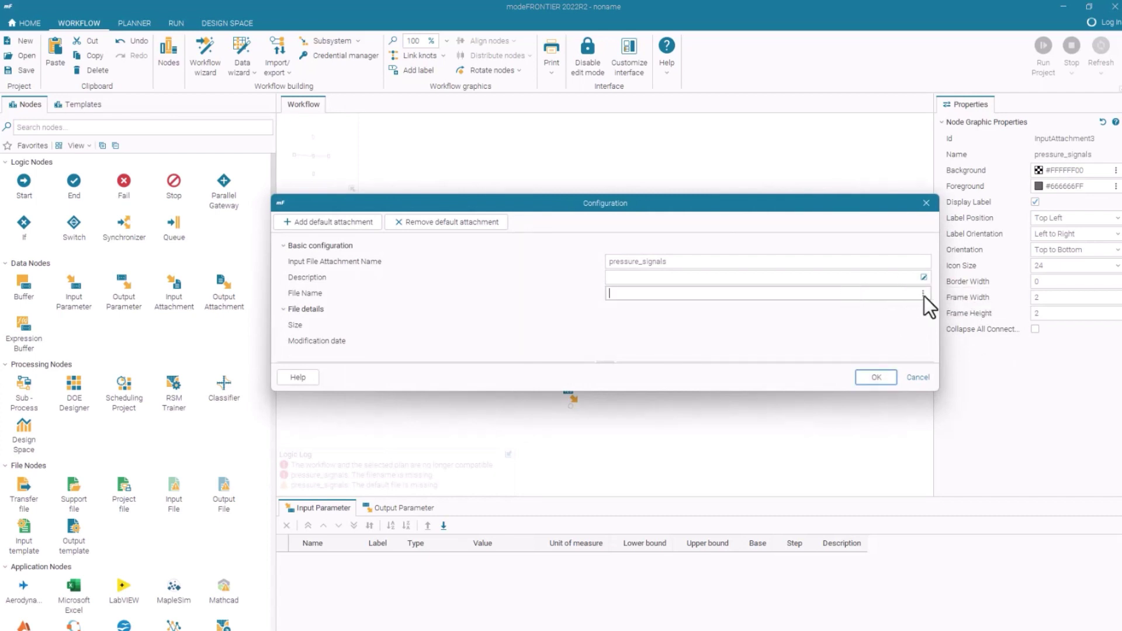
left_click(300, 225)
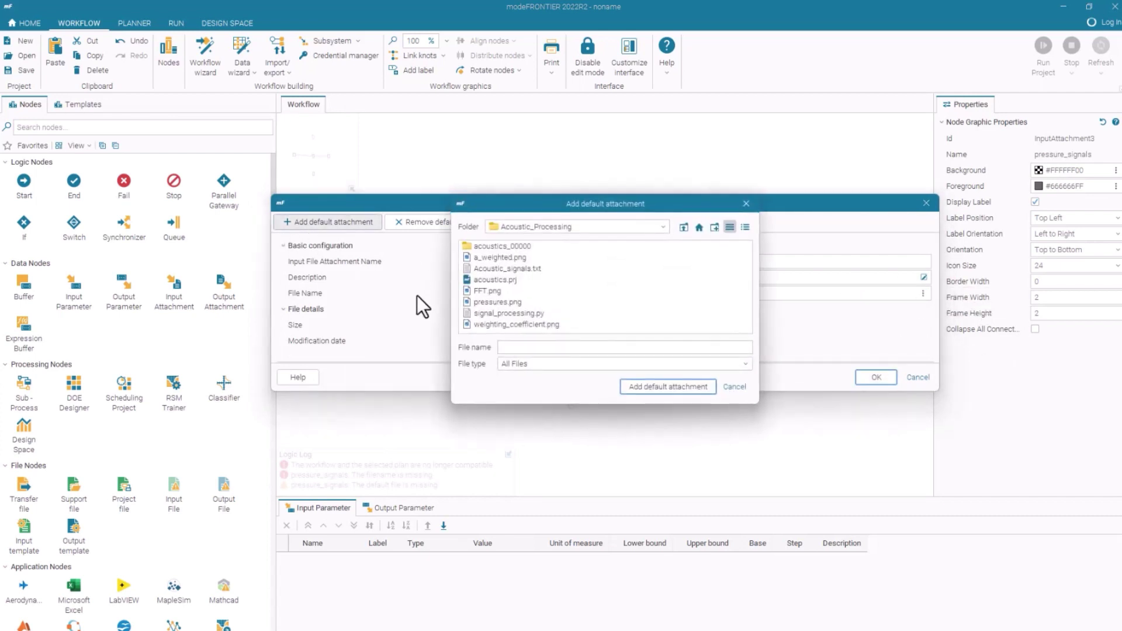
double_click(518, 269)
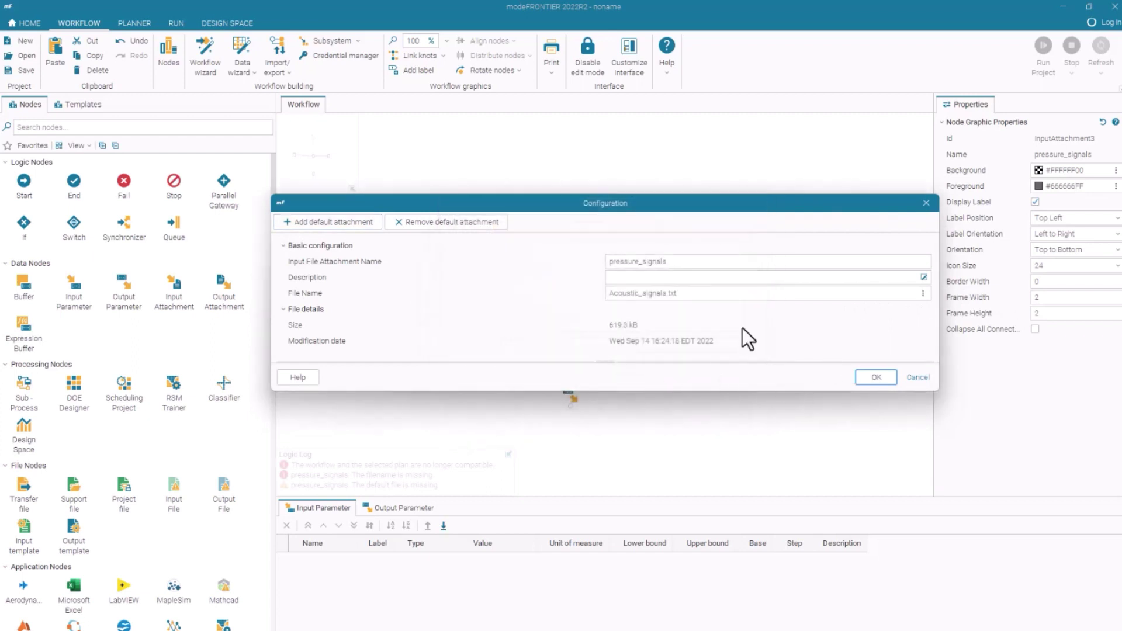
left_click(872, 378)
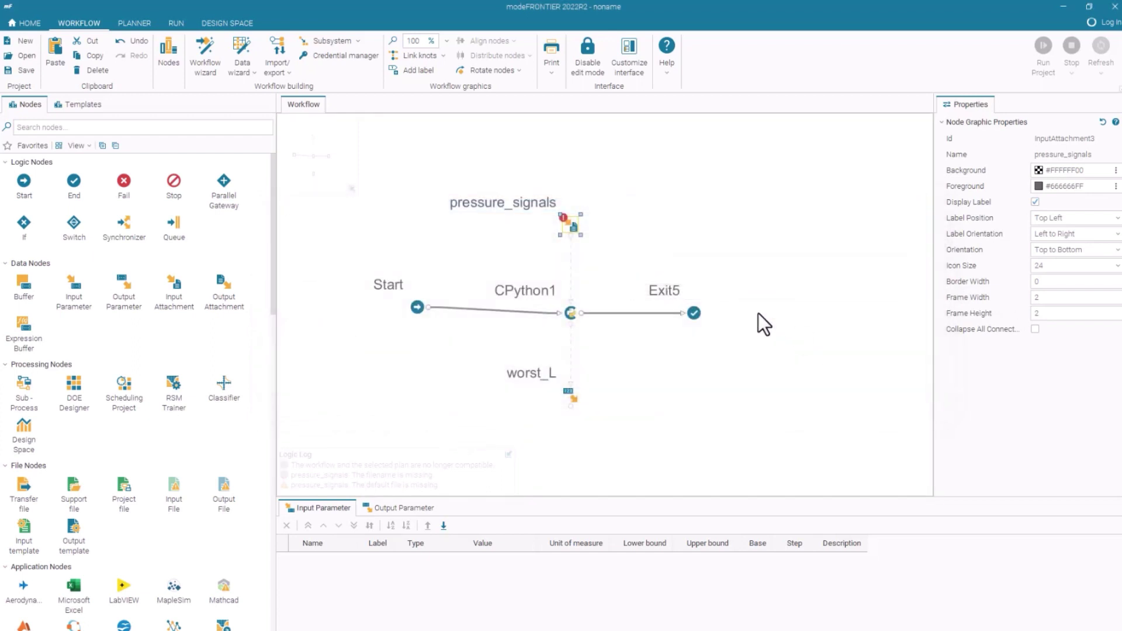
Match the Planner's plan to the workflow, then run the project saved as test_acoustics.prj
left_click(145, 20)
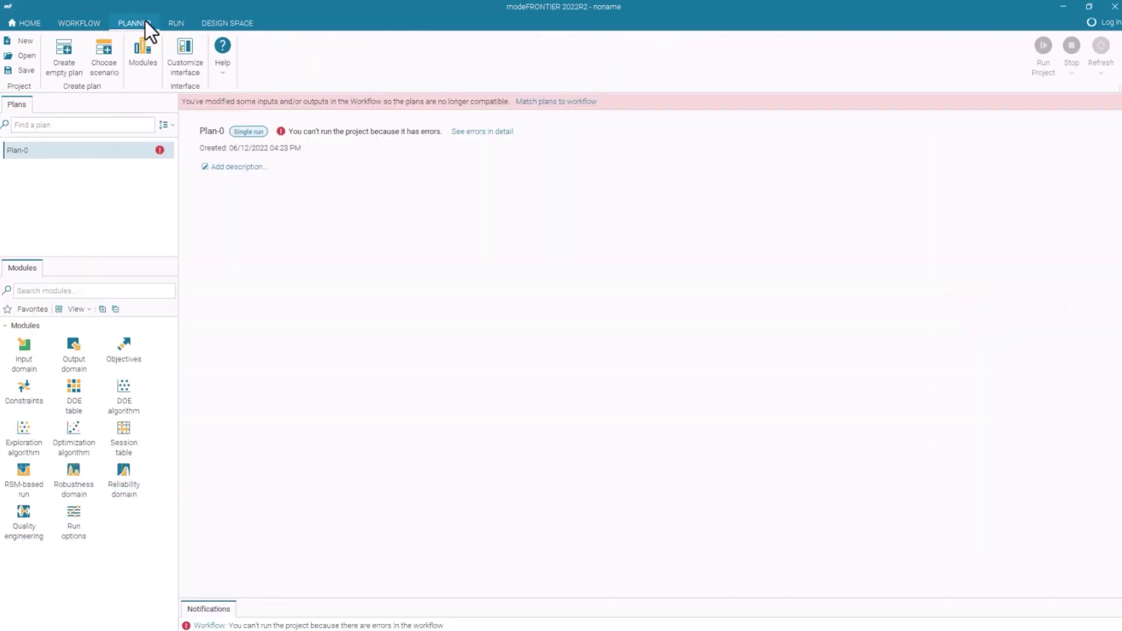
left_click(573, 102)
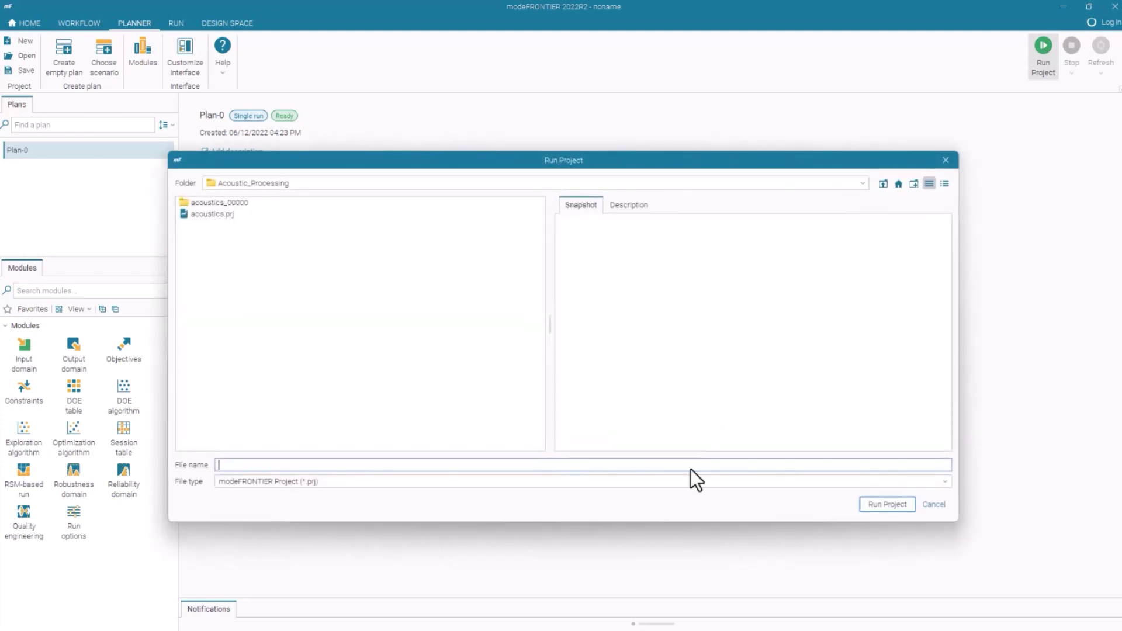
type("test_acoustics")
key("Return")
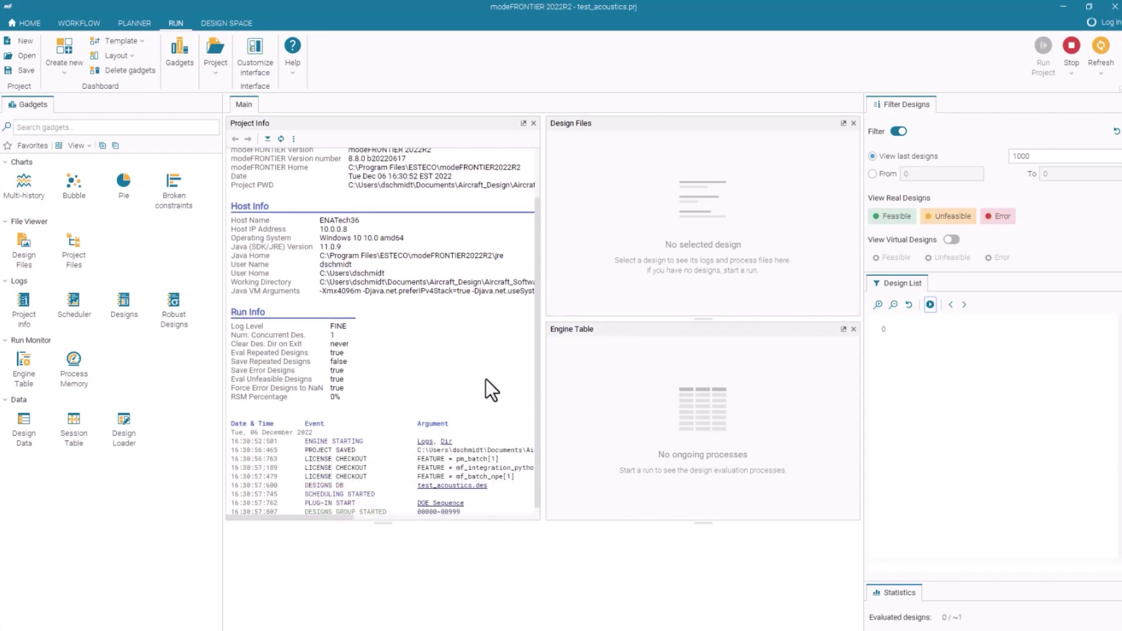
Open design 00000's log in an enlarged Project Info panel and review CPython1's job logs
left_click(439, 504)
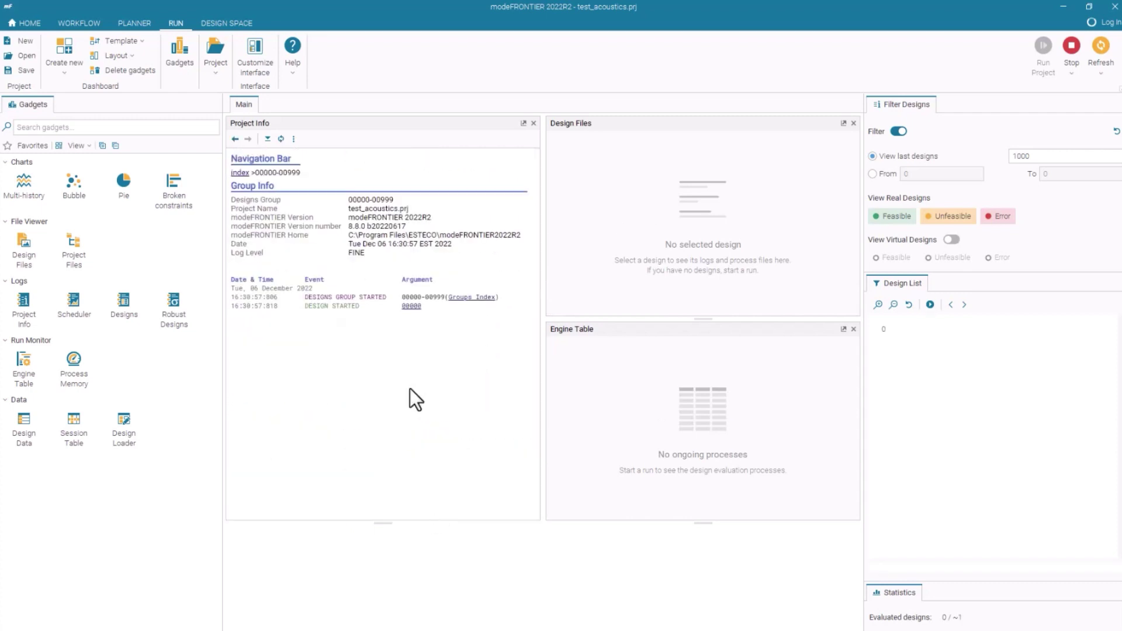
left_click(412, 306)
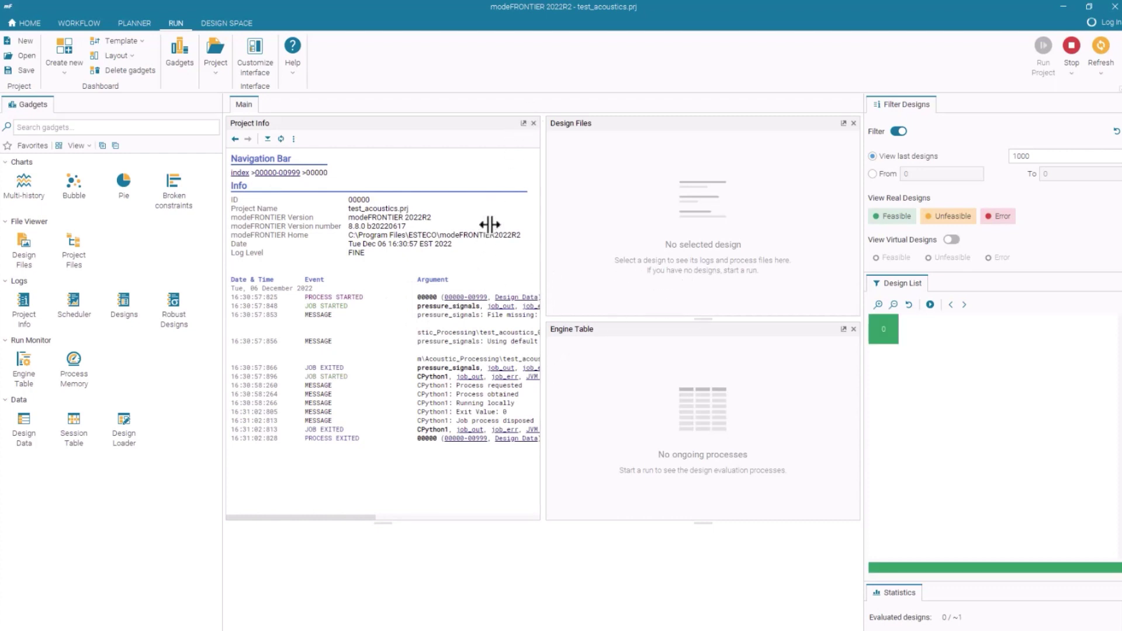
left_click_drag(527, 134, 529, 145)
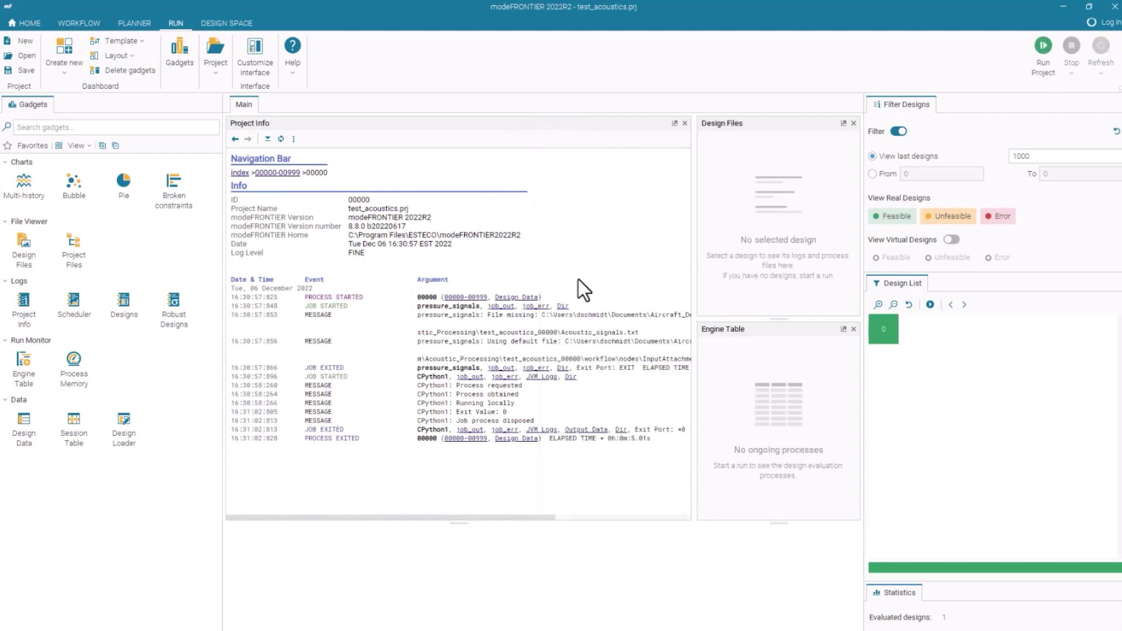
left_click(674, 124)
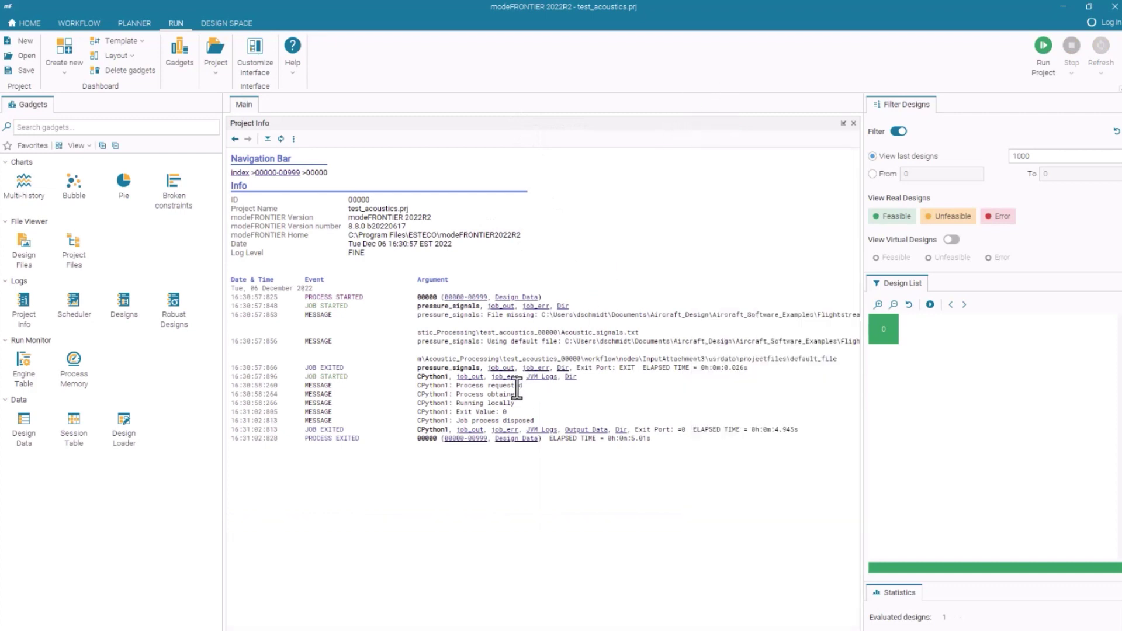
left_click(476, 377)
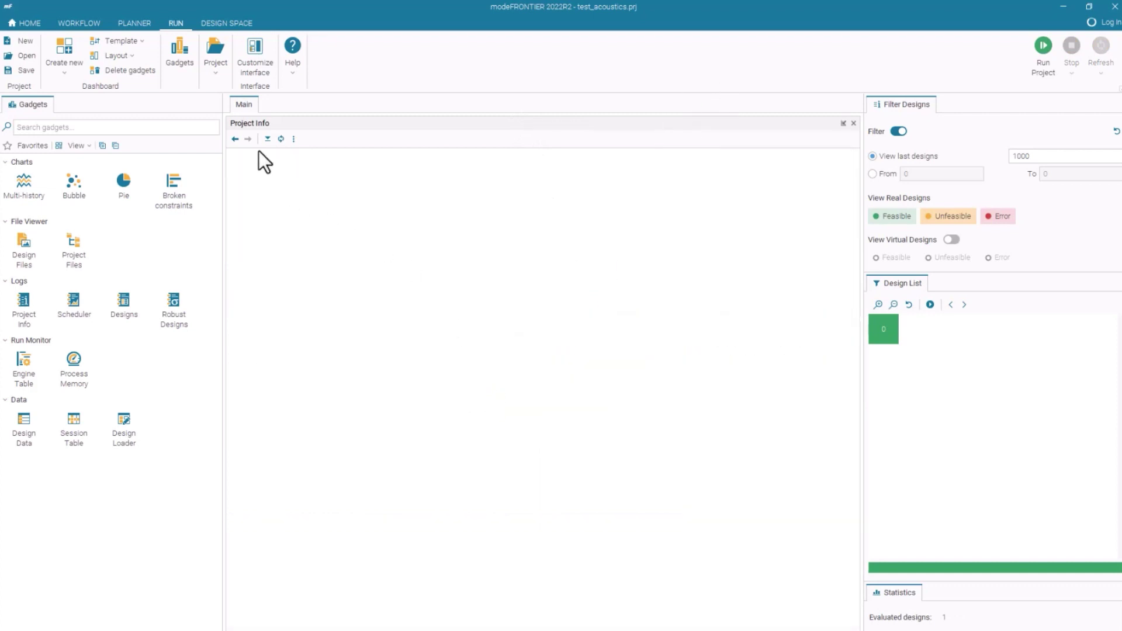
left_click(235, 139)
left_click(497, 386)
left_click(235, 139)
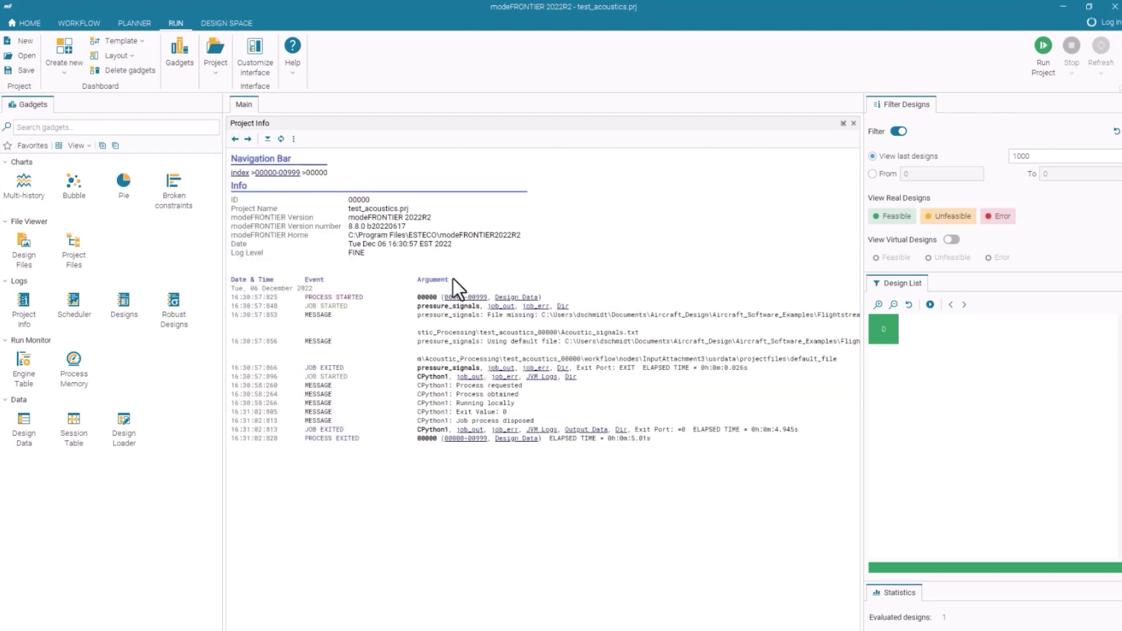
Browse design 00000's output files, view the FFT.png plot, and check worst_L ≈ 3.17 in Output Data
left_click(565, 379)
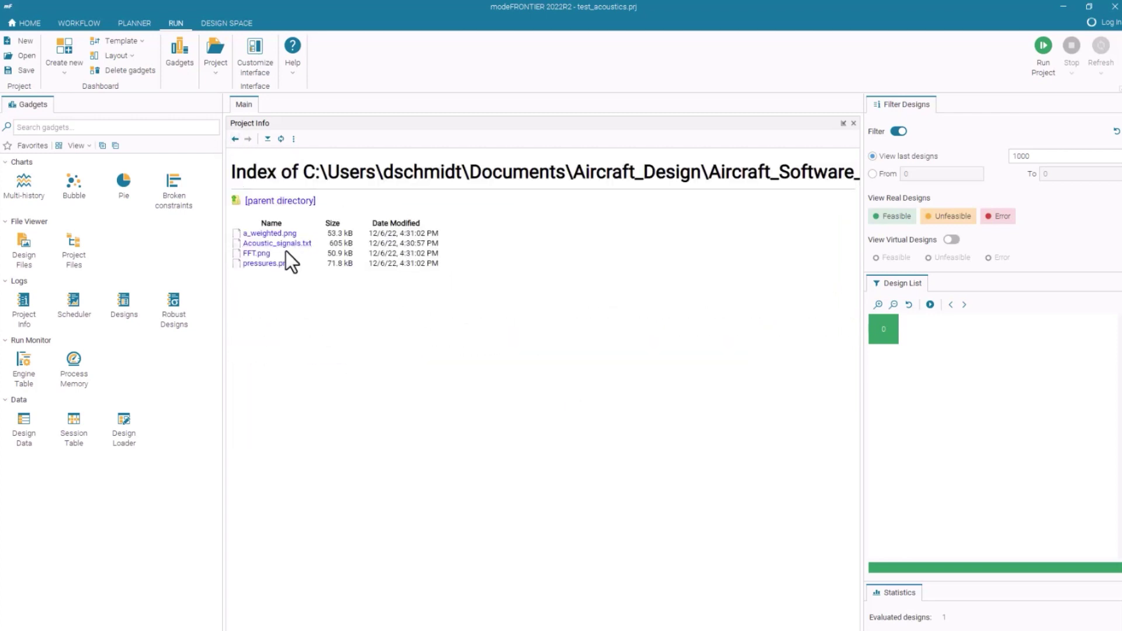
left_click(258, 253)
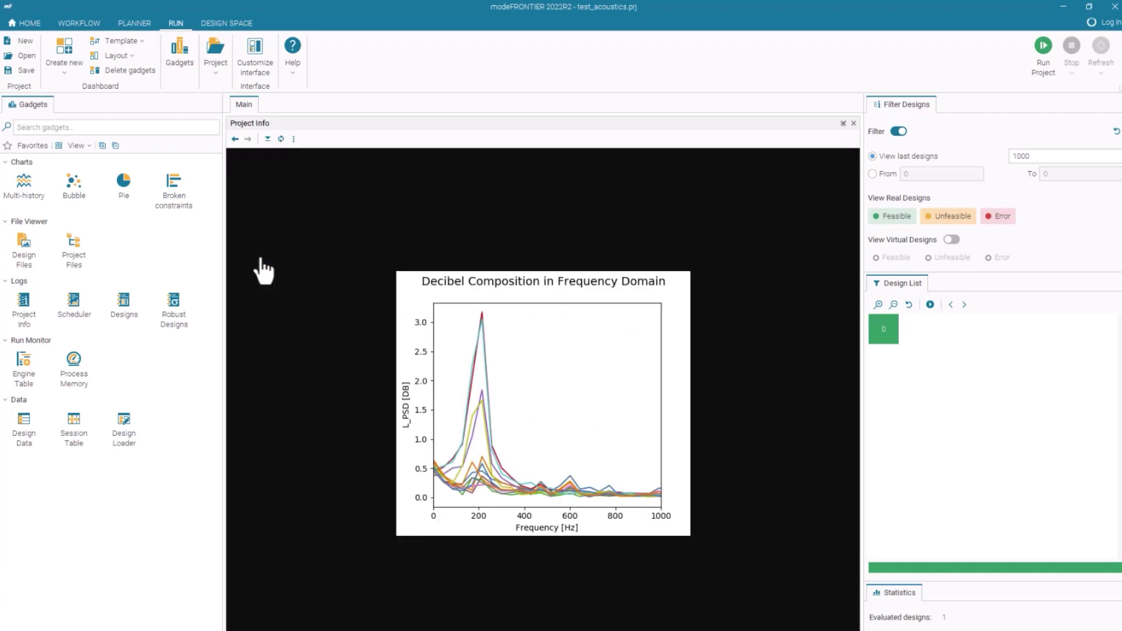
left_click(234, 138)
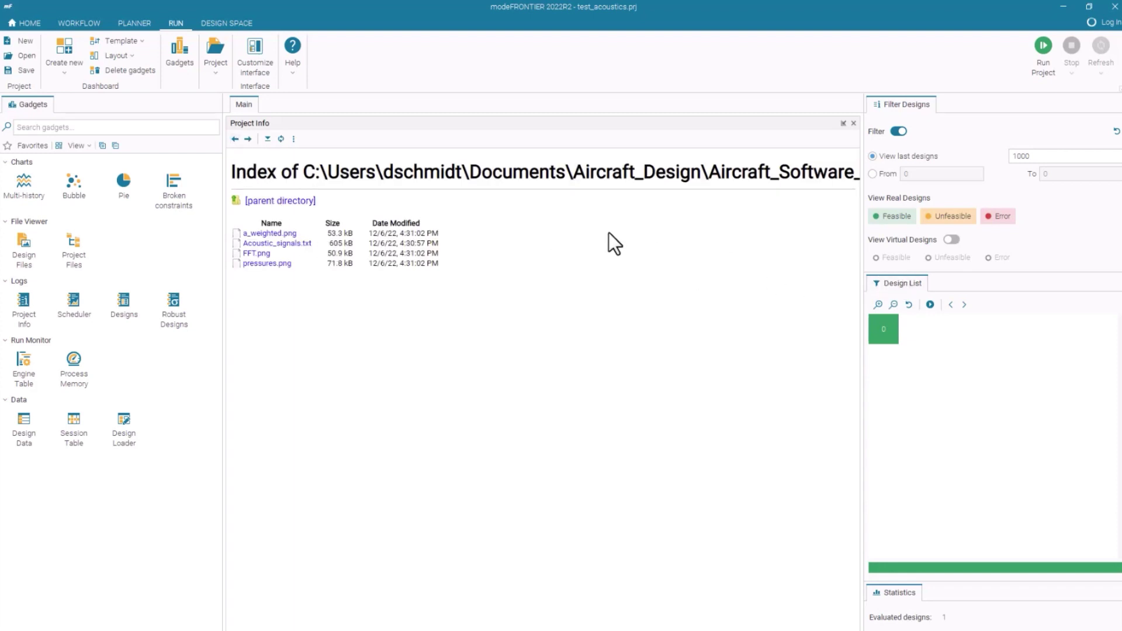
left_click(235, 139)
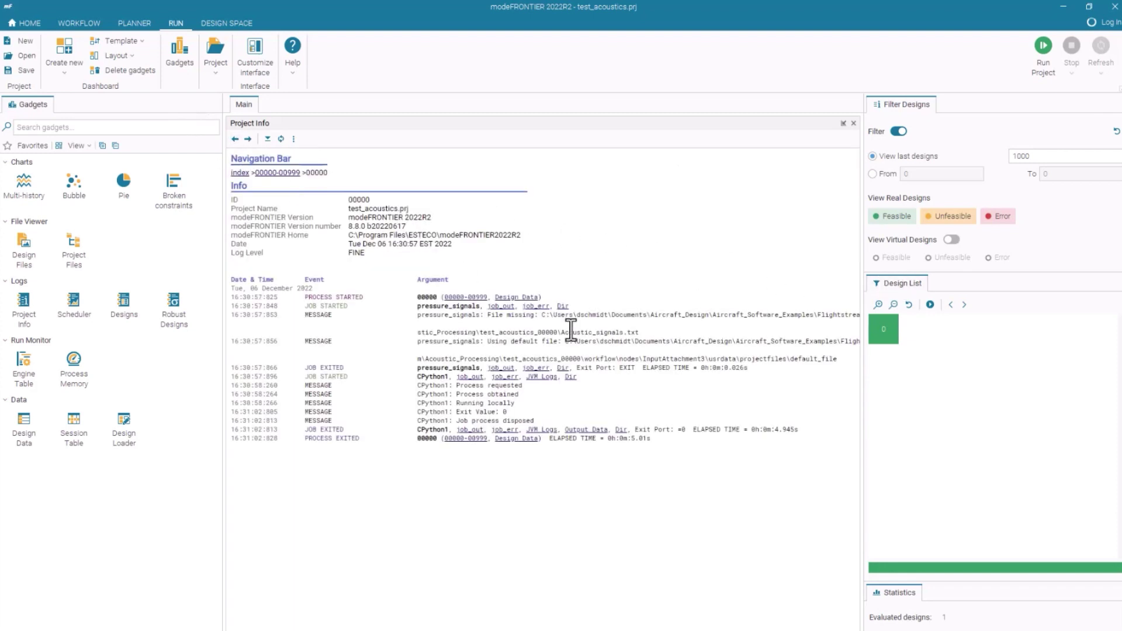
left_click(578, 432)
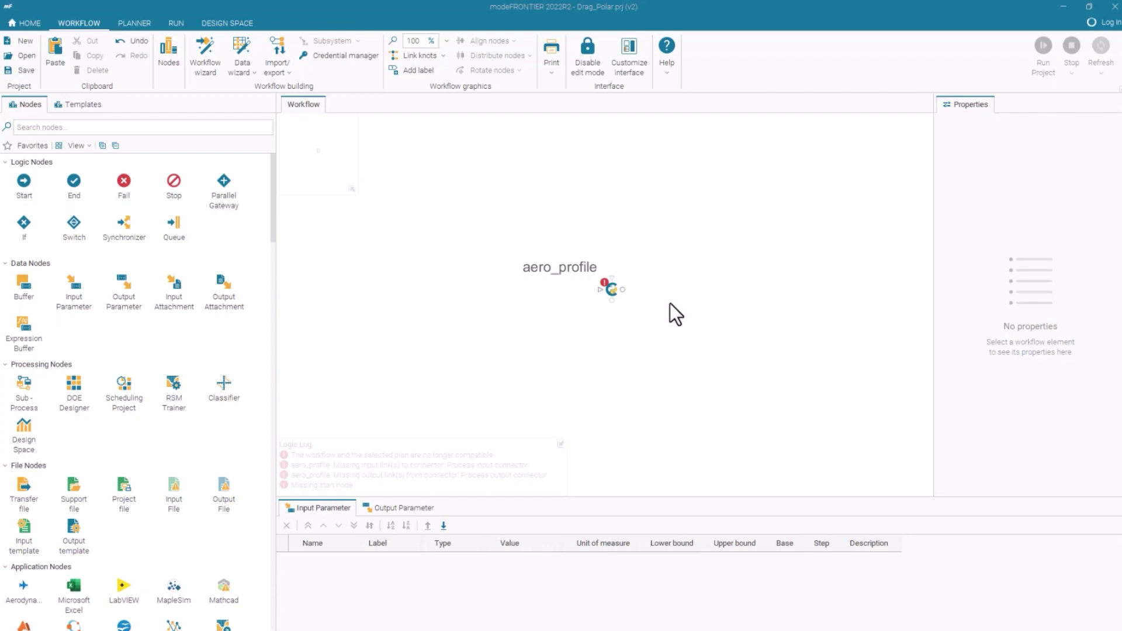
left_click(610, 289)
double_click(610, 290)
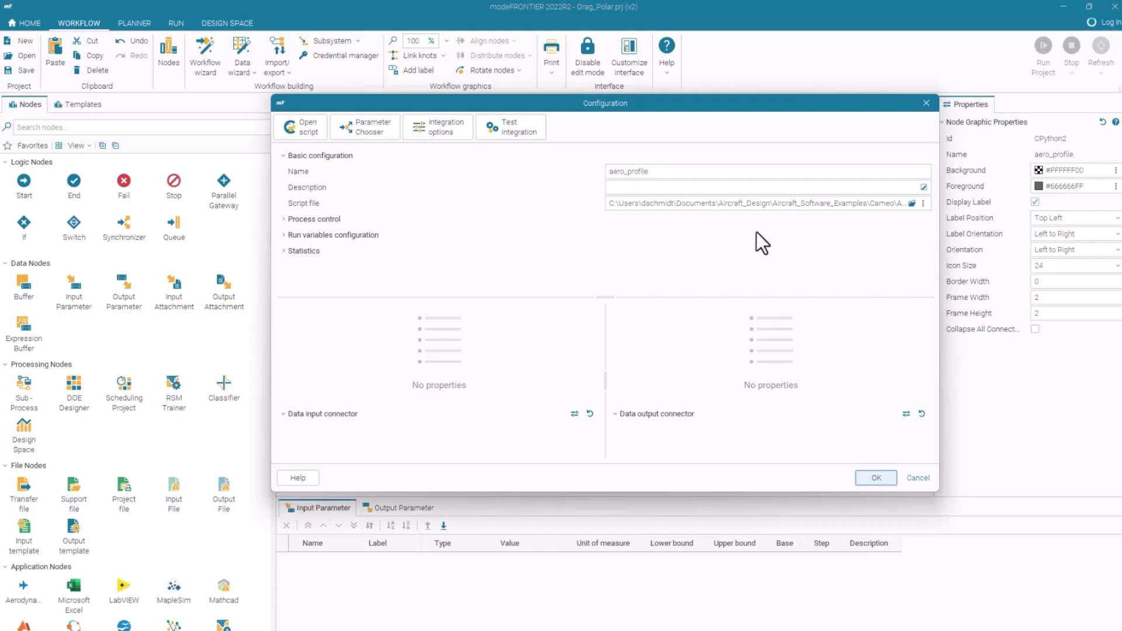
left_click(784, 205)
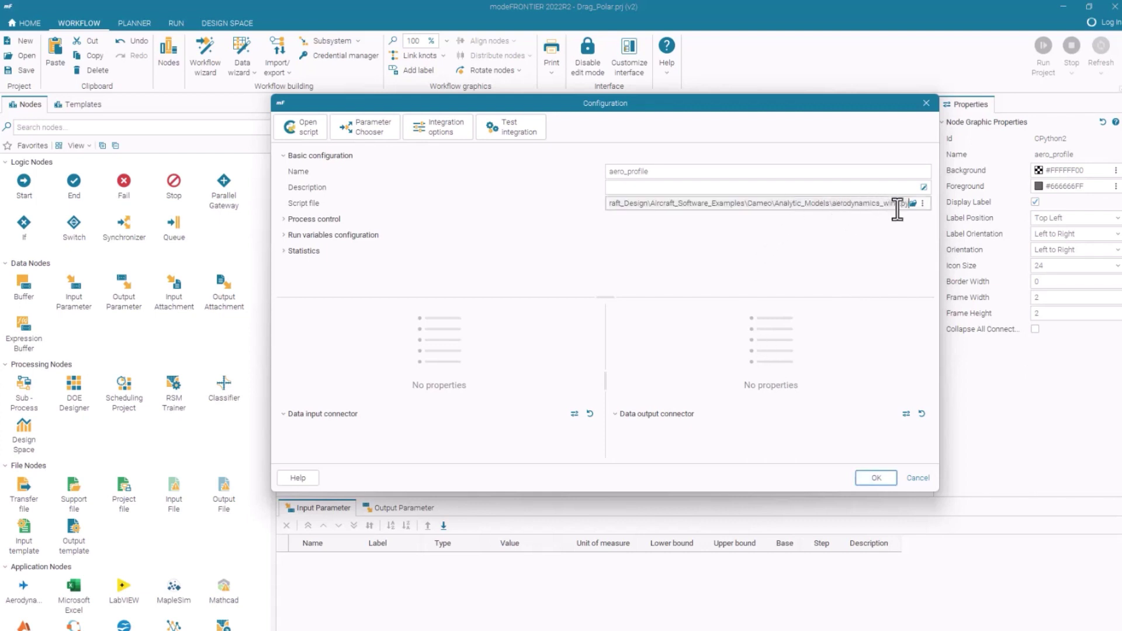
left_click(311, 128)
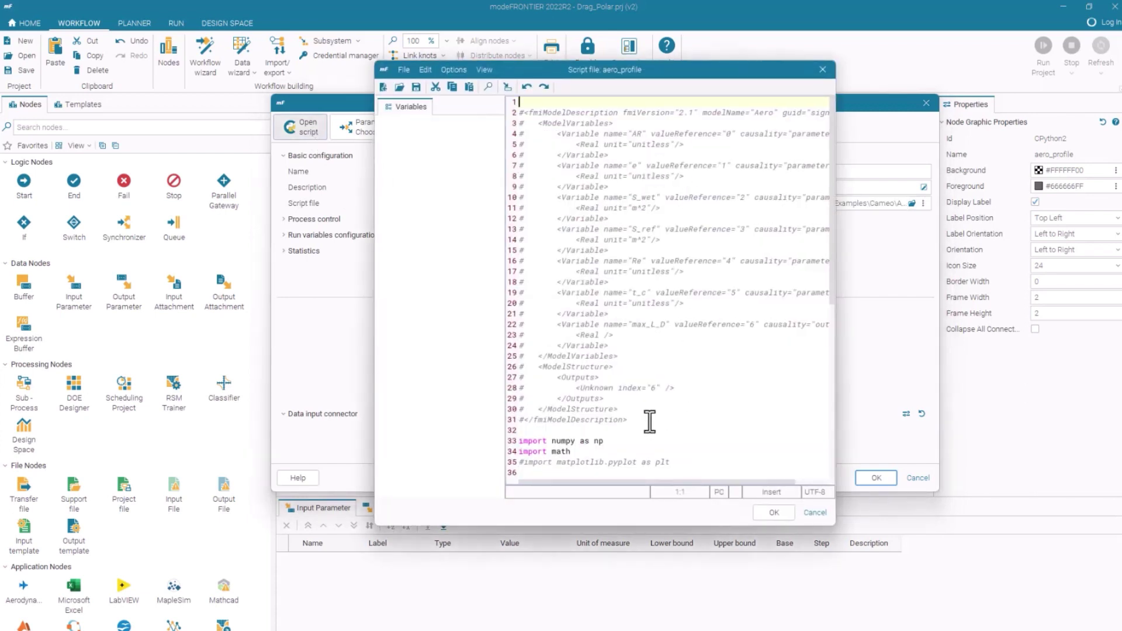
left_click_drag(647, 420, 533, 107)
left_click(520, 108)
left_click_drag(612, 481, 666, 483)
left_click_drag(778, 134, 754, 134)
double_click(790, 325)
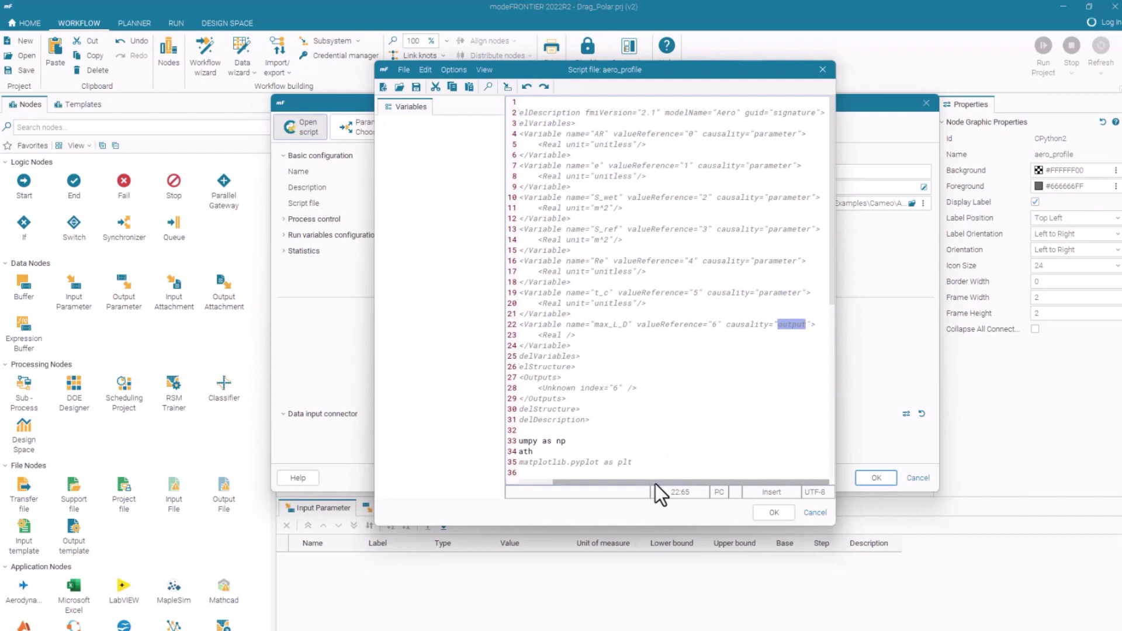
left_click_drag(654, 484, 619, 478)
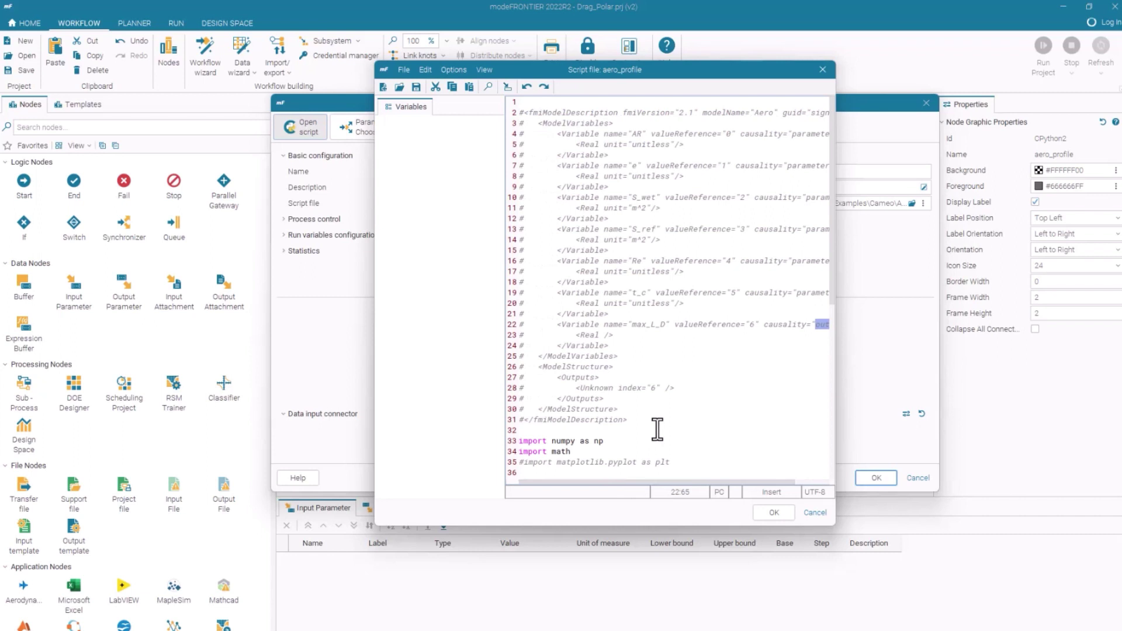
left_click_drag(657, 430, 502, 111)
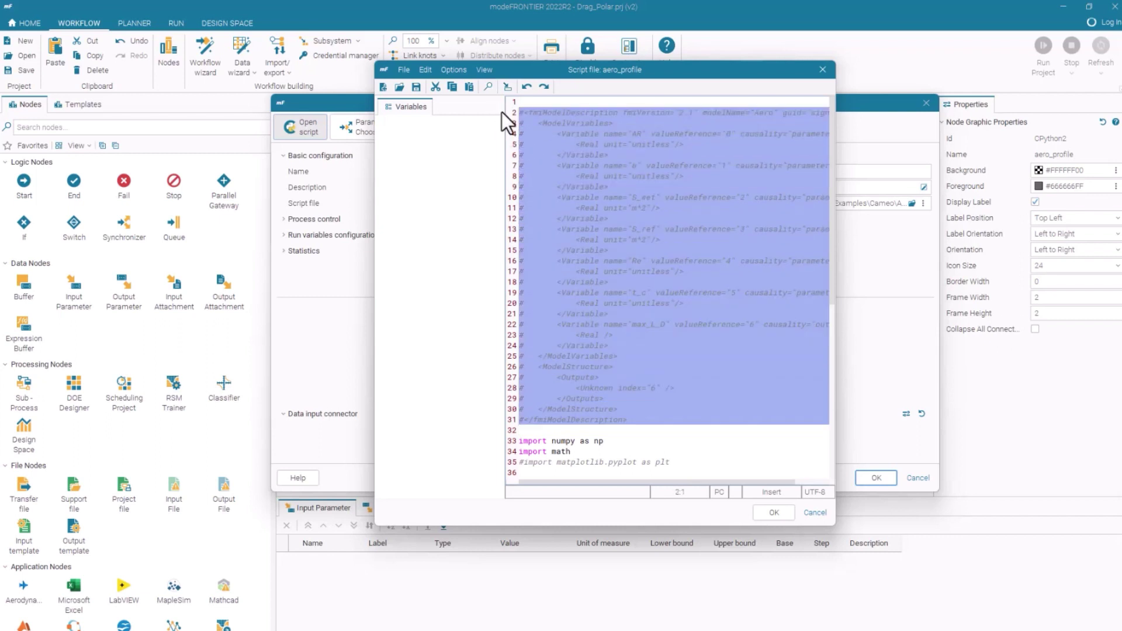
left_click(582, 102)
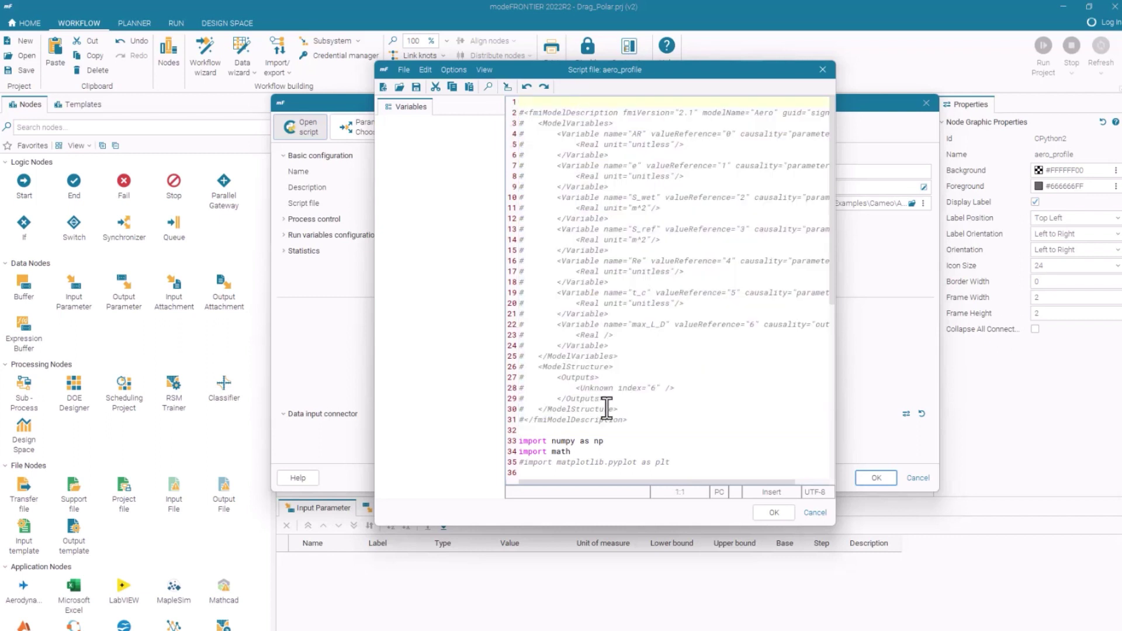
left_click(774, 513)
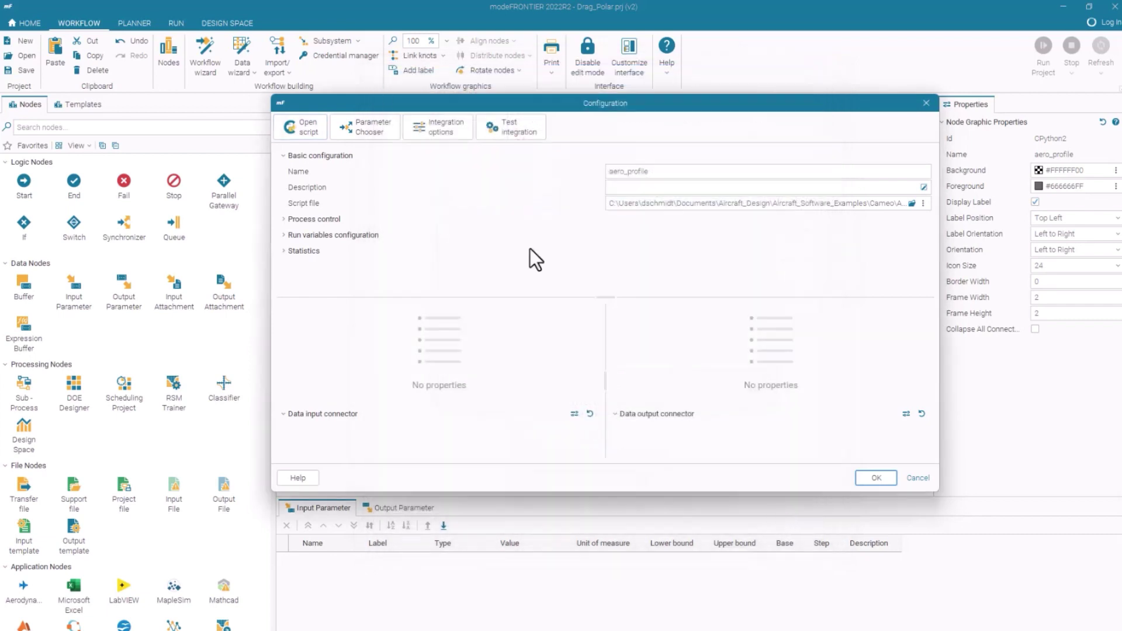
Link aero_profile's inputs AR, e, S_wet, S_ref, Re, t_c and output max_L_D to new variable nodes
left_click(376, 131)
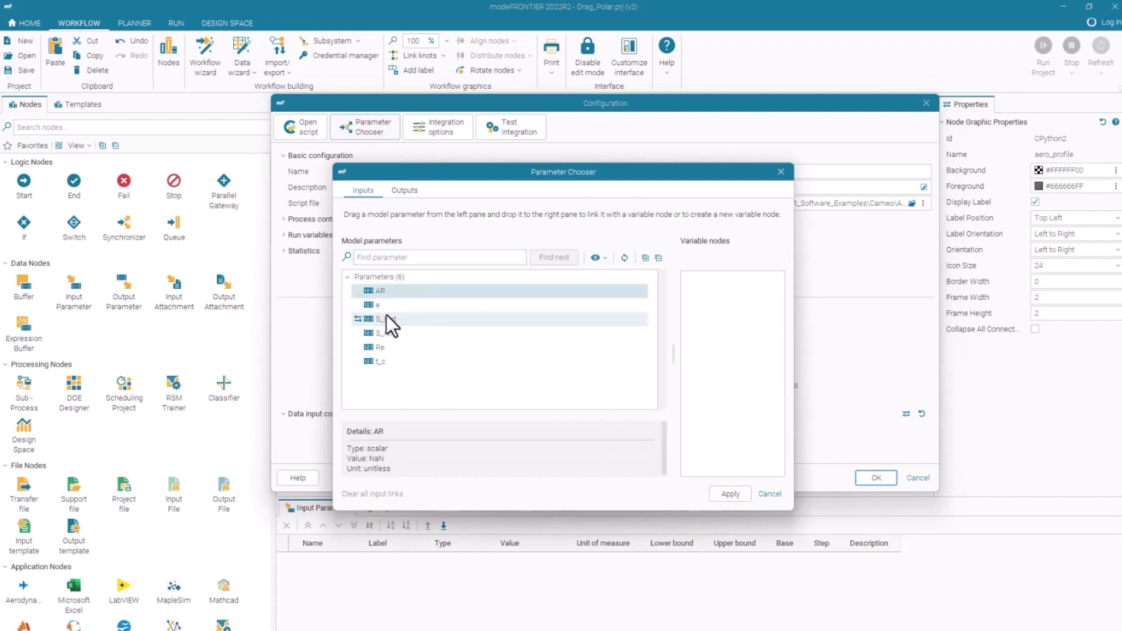
left_click(390, 364, "shift")
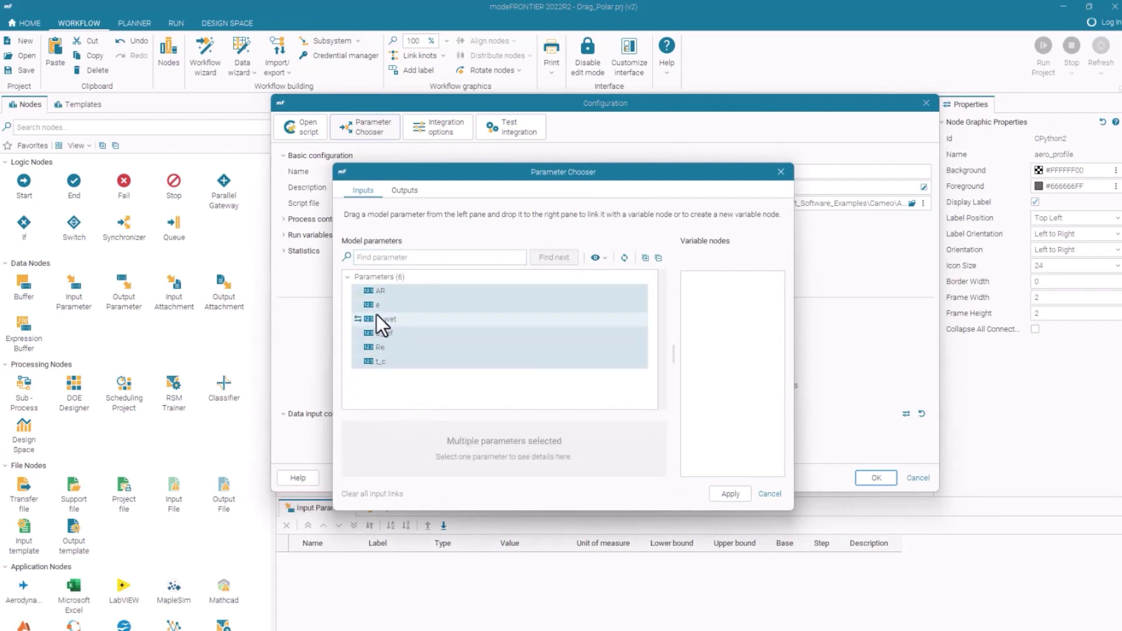
left_click_drag(377, 304, 709, 316)
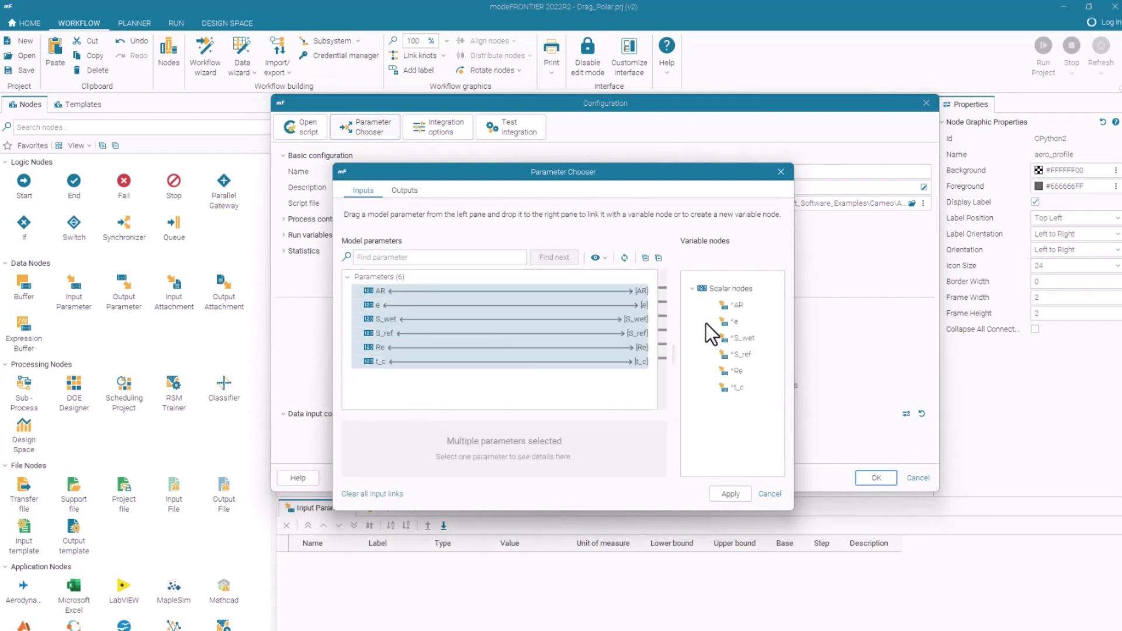
left_click(410, 190)
left_click_drag(382, 291, 738, 314)
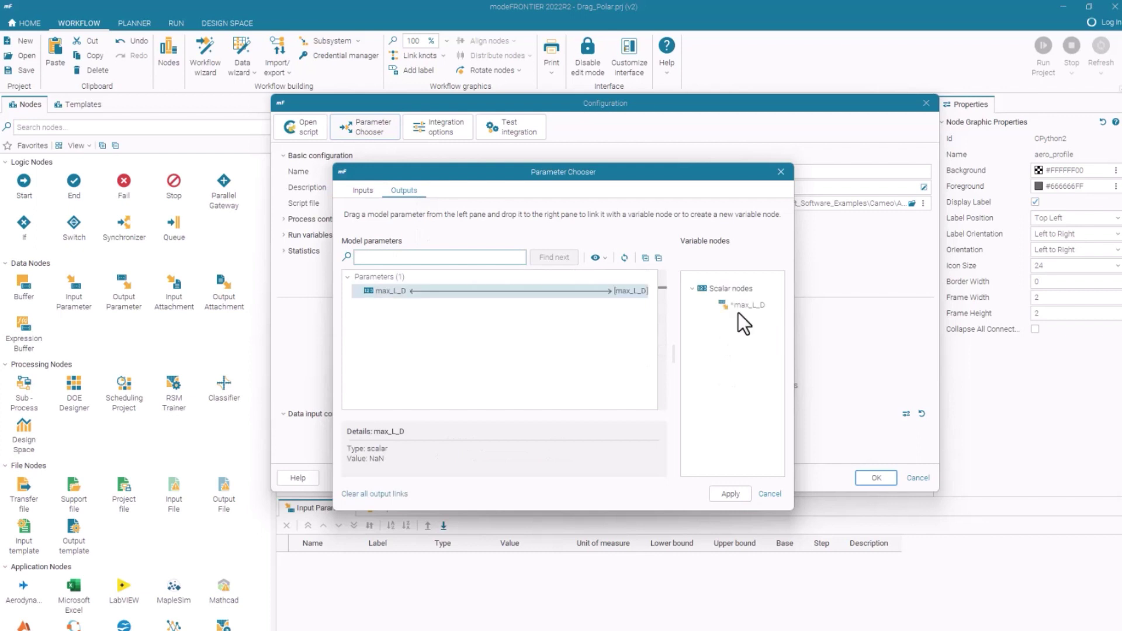
left_click(727, 492)
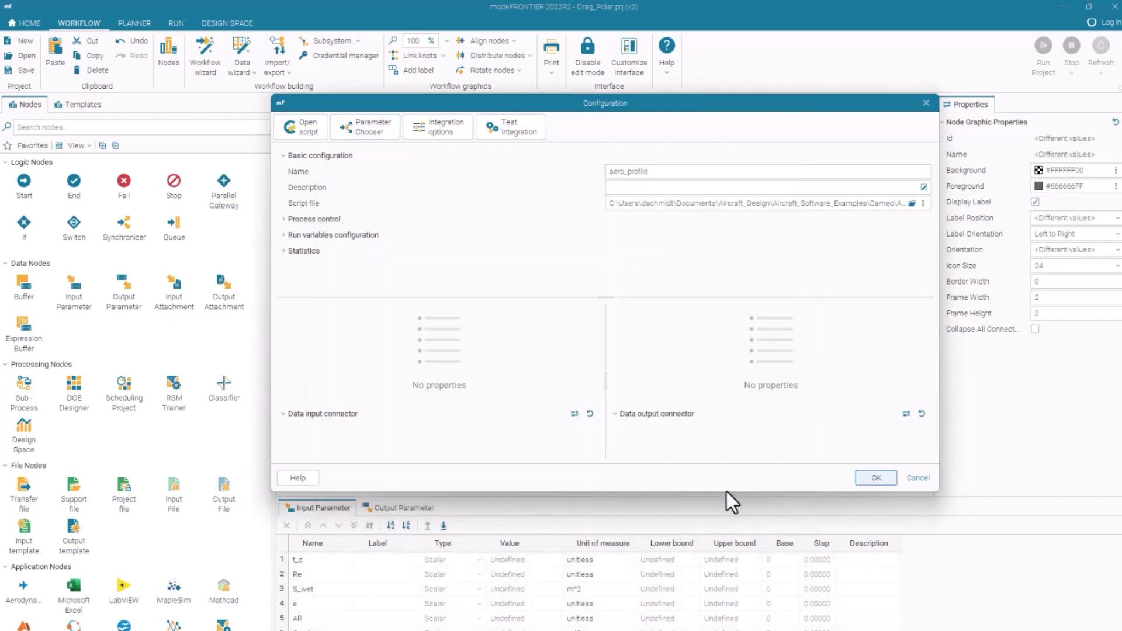
Confirm the aero_profile node configuration and clear its selection in the workflow
left_click(886, 476)
left_click(806, 327)
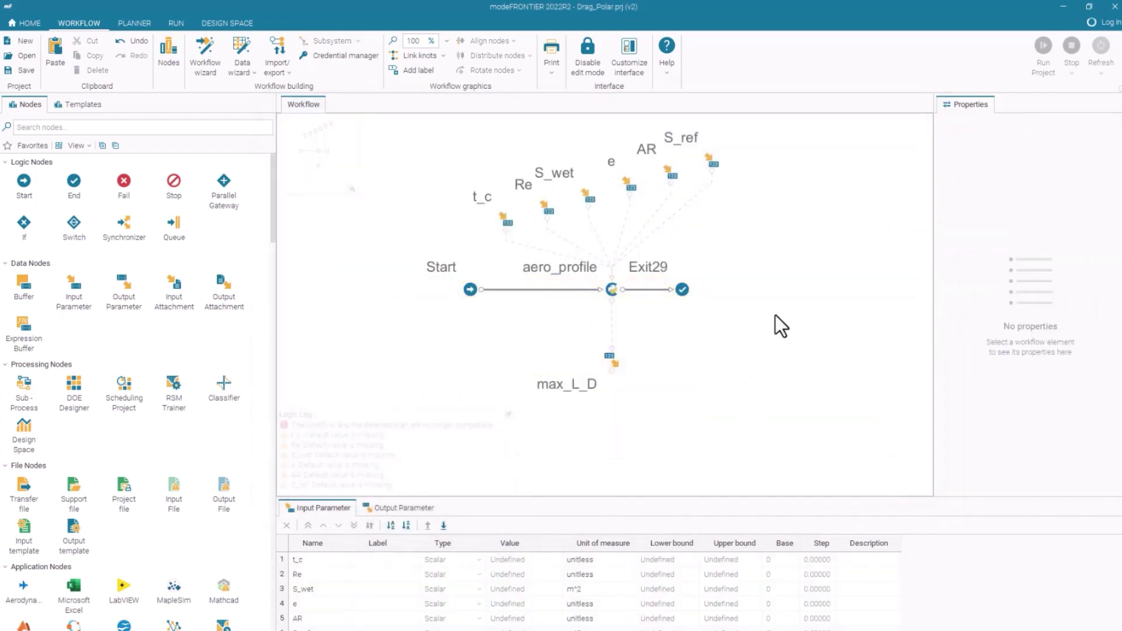
left_click_drag(824, 419, 408, 122)
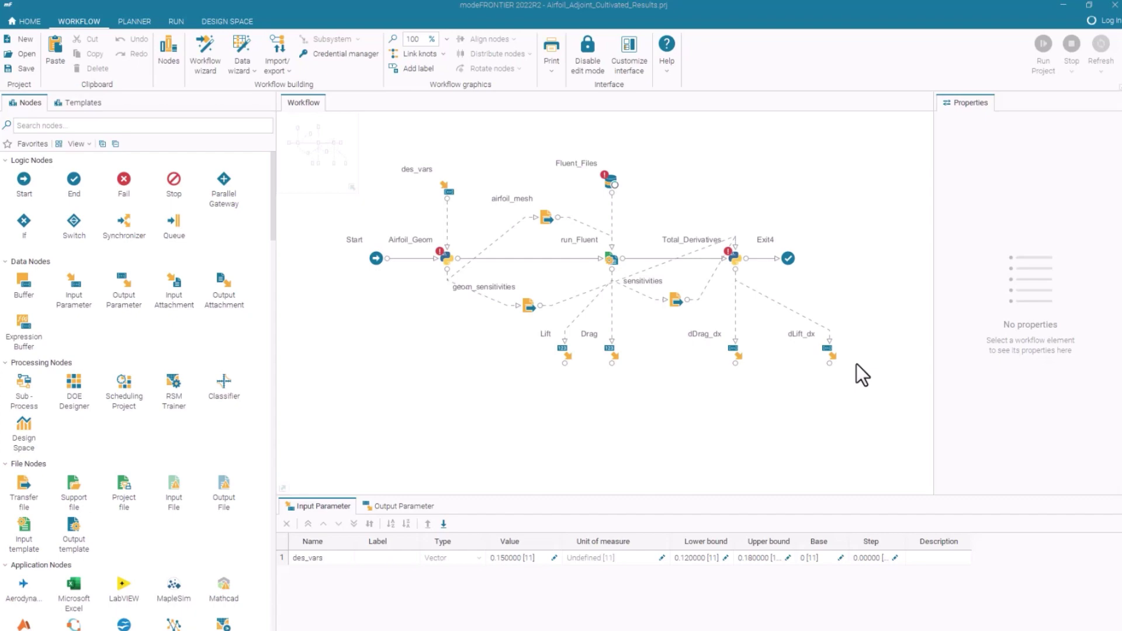
Check the project's tables in the Design Space explorer, then launch pyCONSOLE
left_click(219, 21)
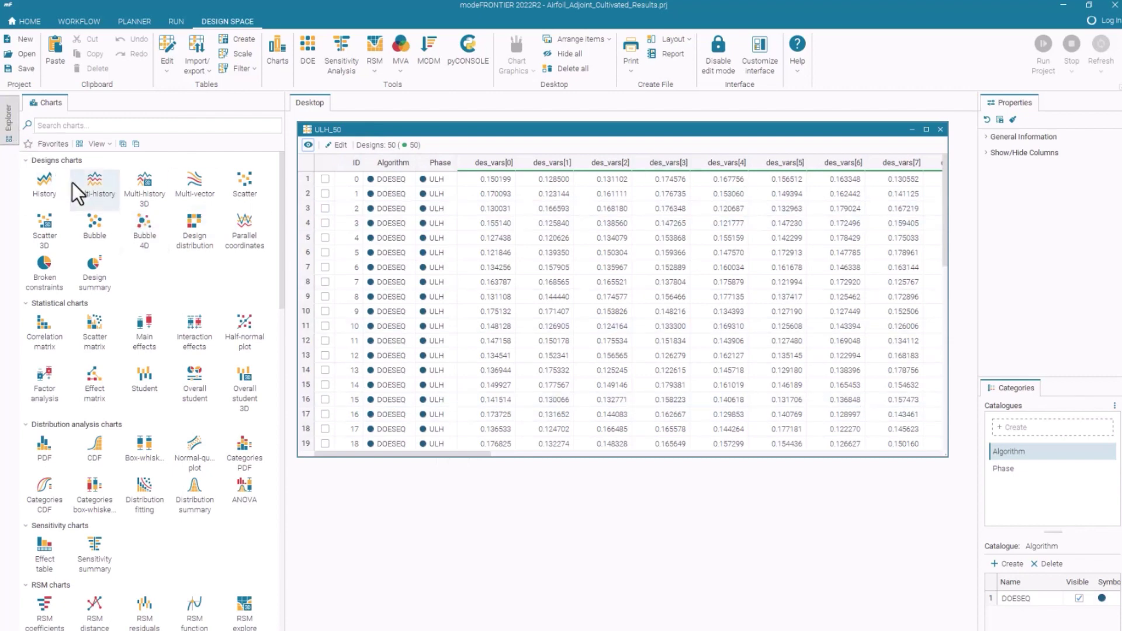
left_click(10, 120)
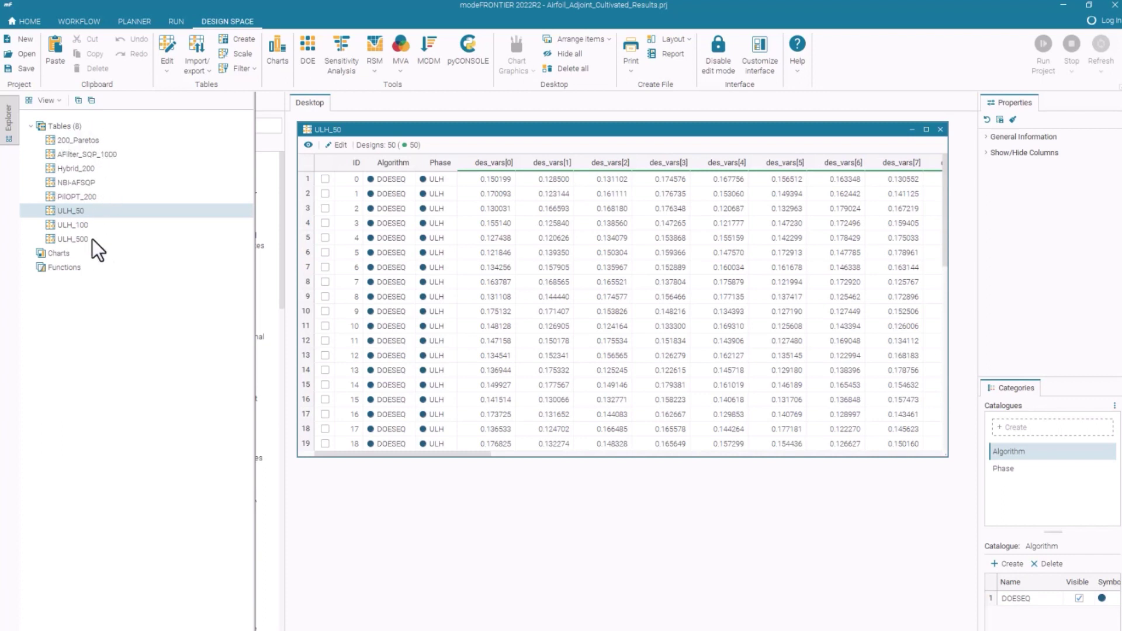
left_click(458, 134)
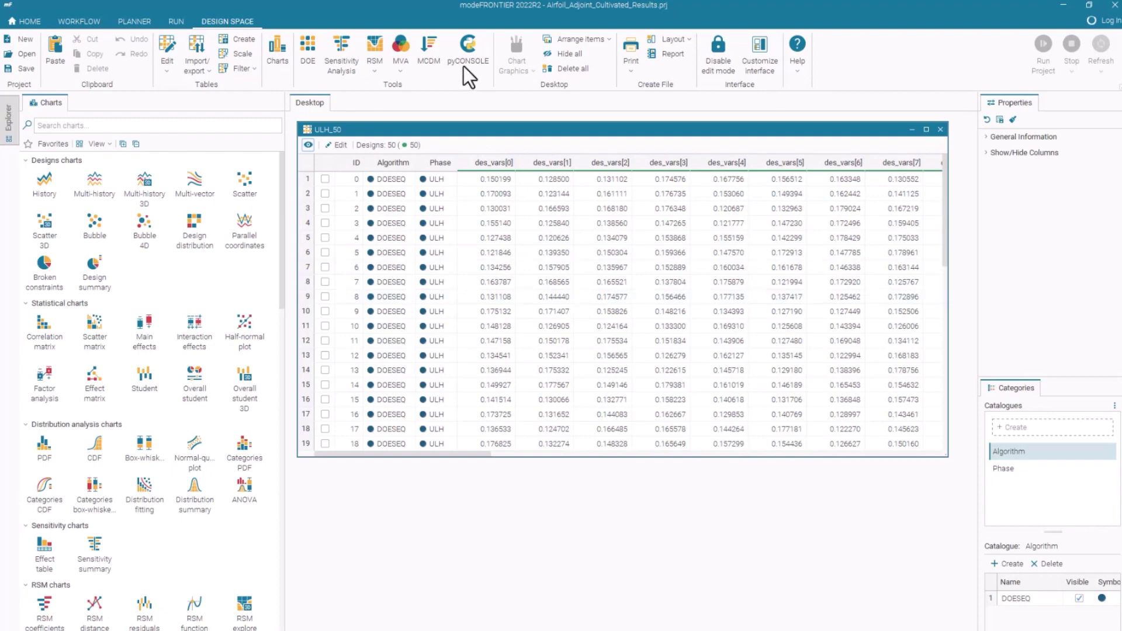
left_click(469, 45)
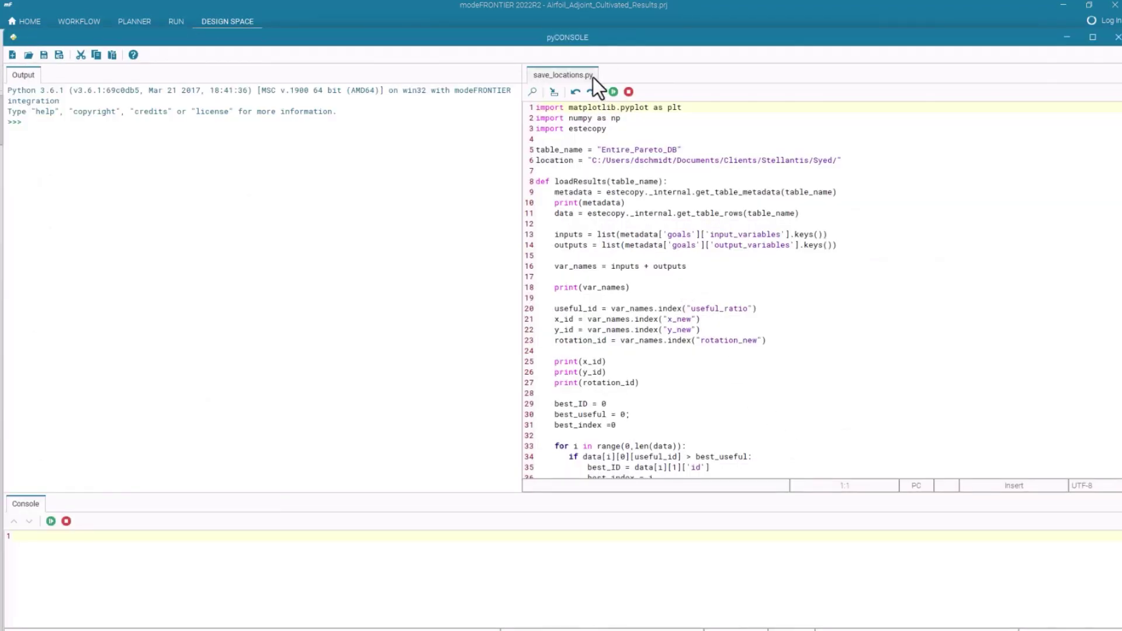
Browse in pyCONSOLE's Open dialog via Aircraft_Software_Examples to the Airfoil_Case folder
left_click(27, 56)
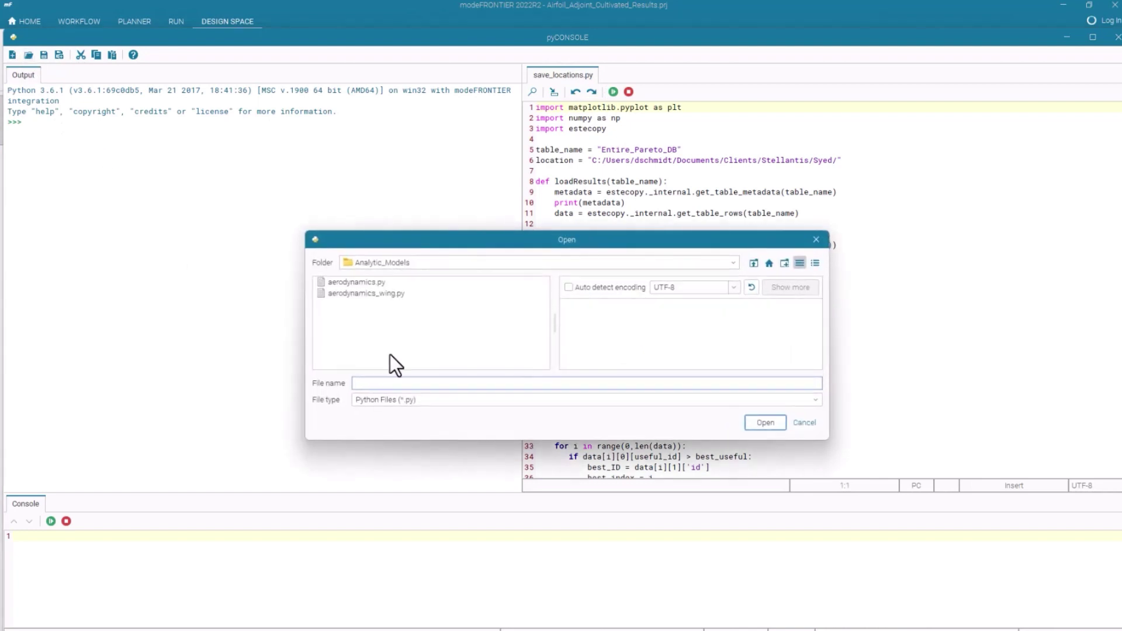
left_click(753, 261)
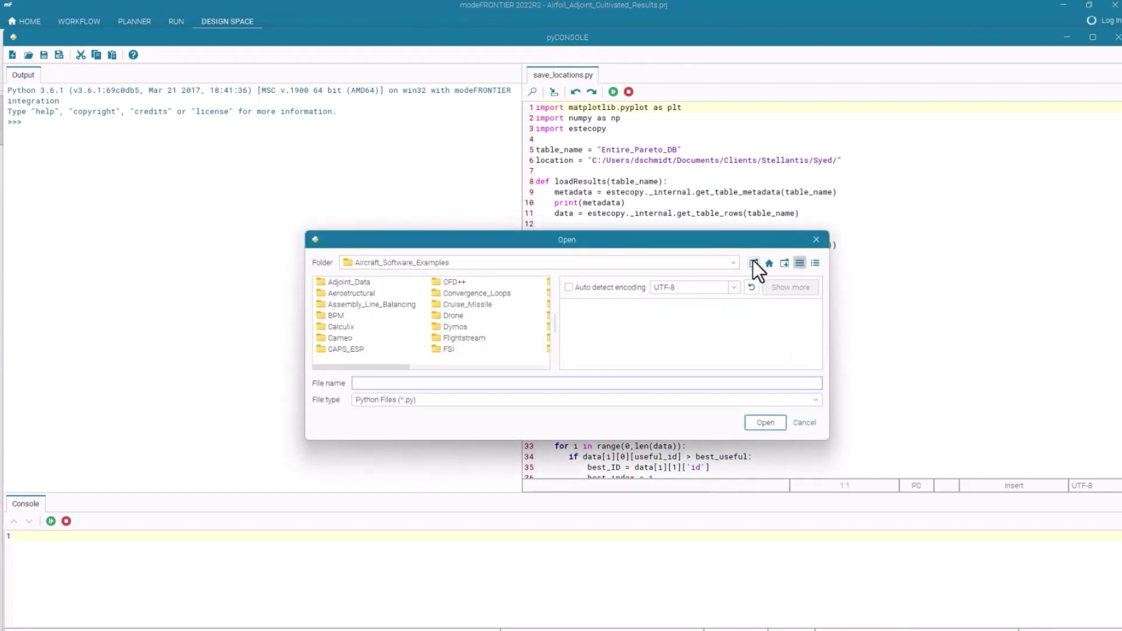
double_click(345, 282)
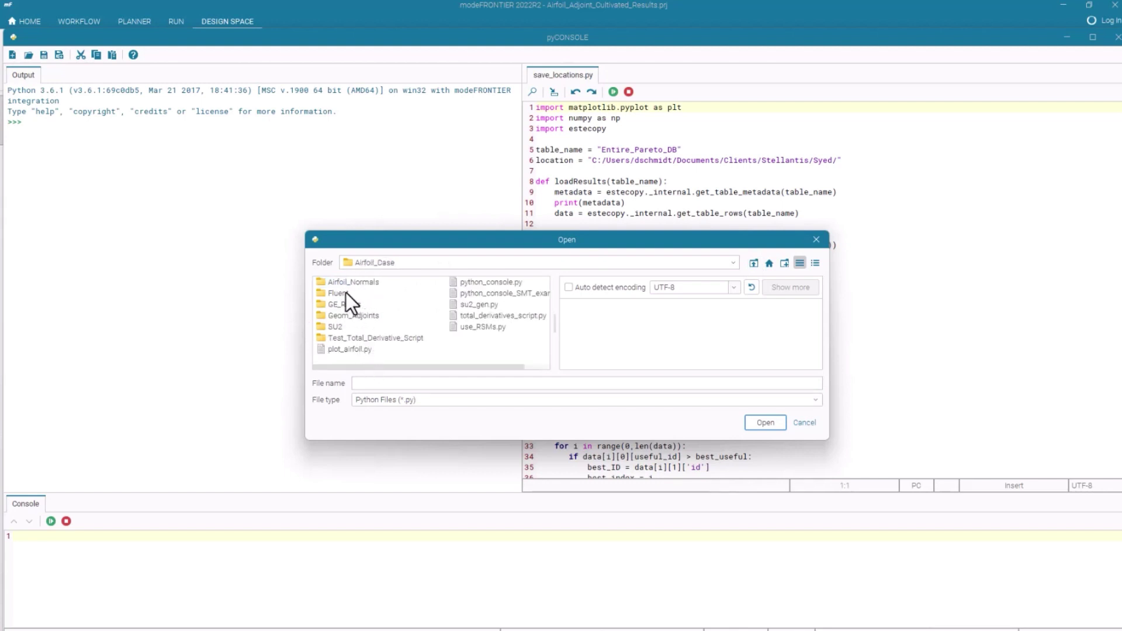
double_click(339, 293)
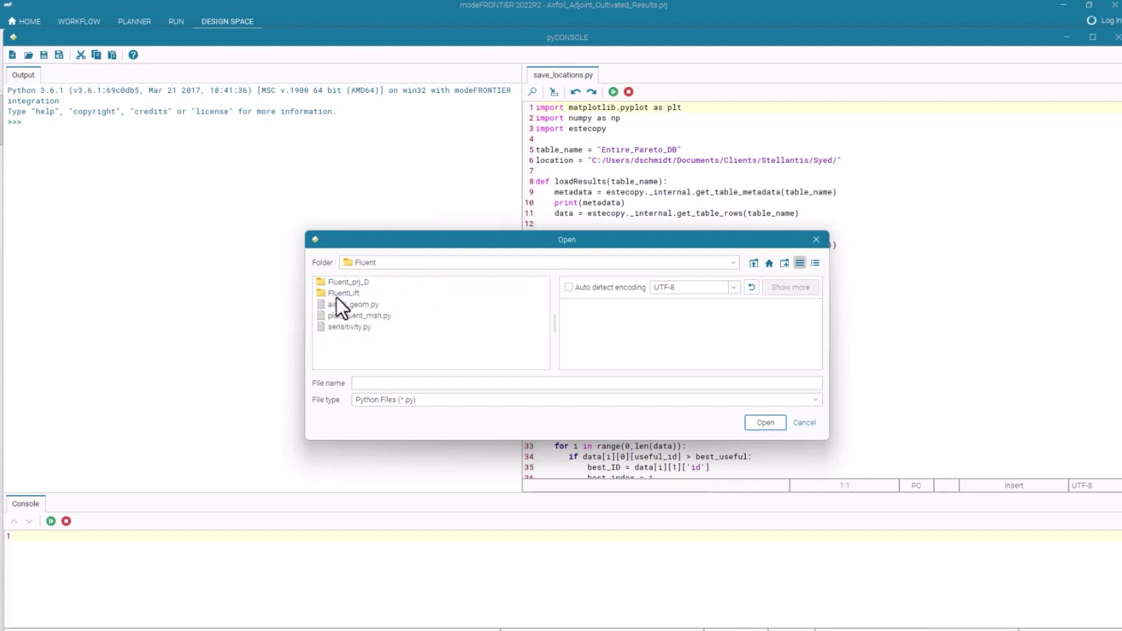
left_click(754, 262)
Open python_console_SMT_example.py, close save_locations.py, and review the table metadata call on line 14
double_click(505, 294)
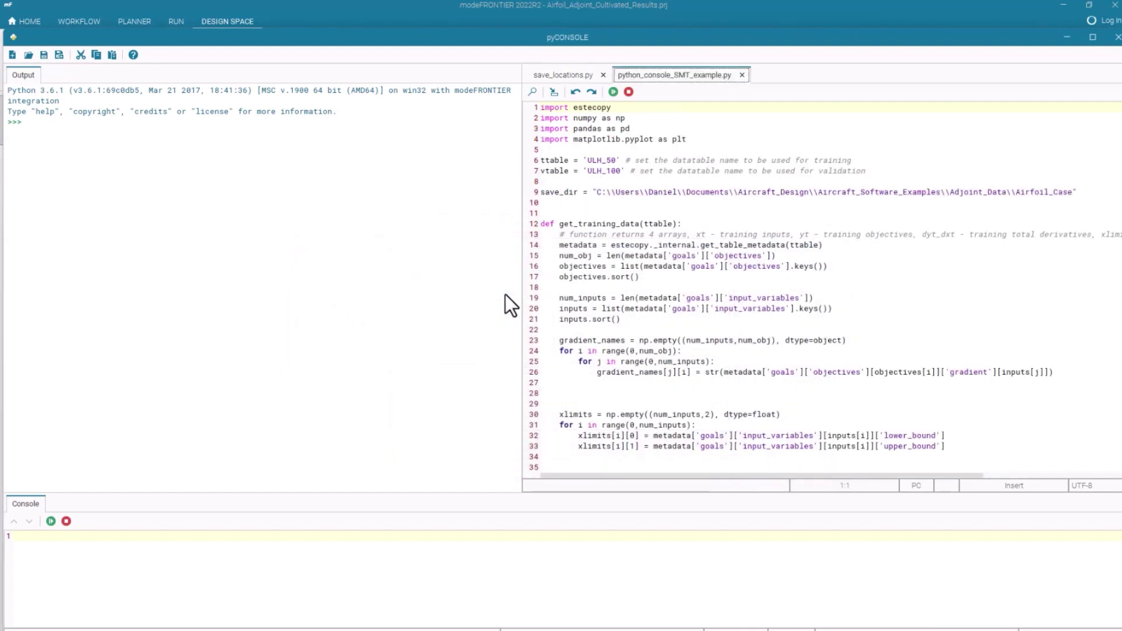
left_click(603, 75)
left_click(732, 234)
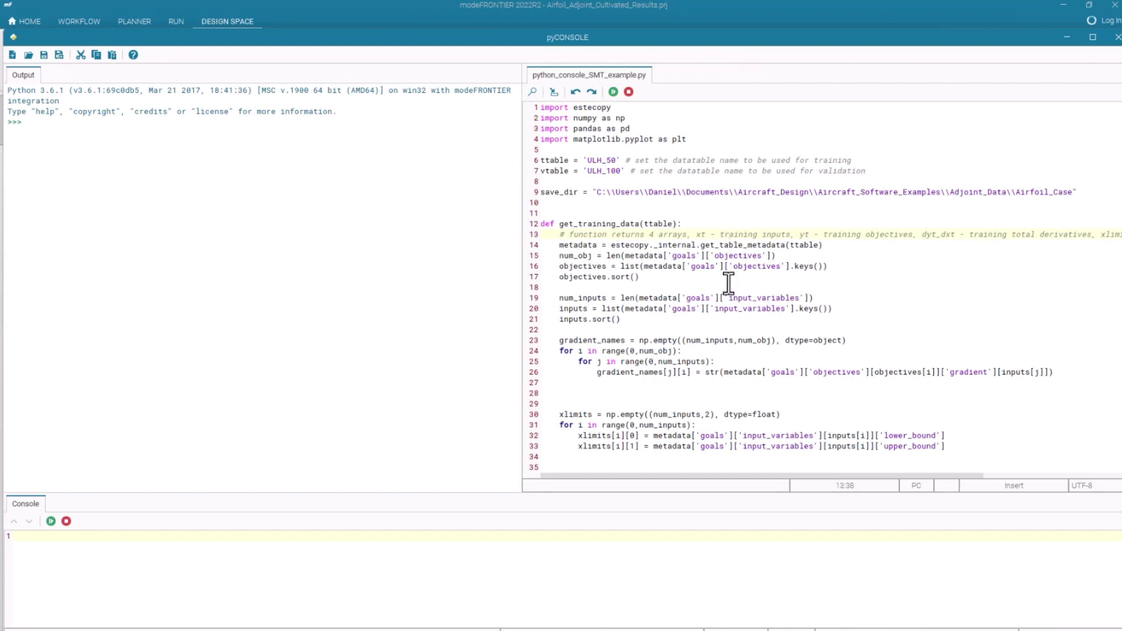
left_click_drag(826, 245, 561, 244)
left_click(596, 286)
Scroll through the script, highlighting the DataFrame construction on line 45
scroll(753, 347, "down", 5)
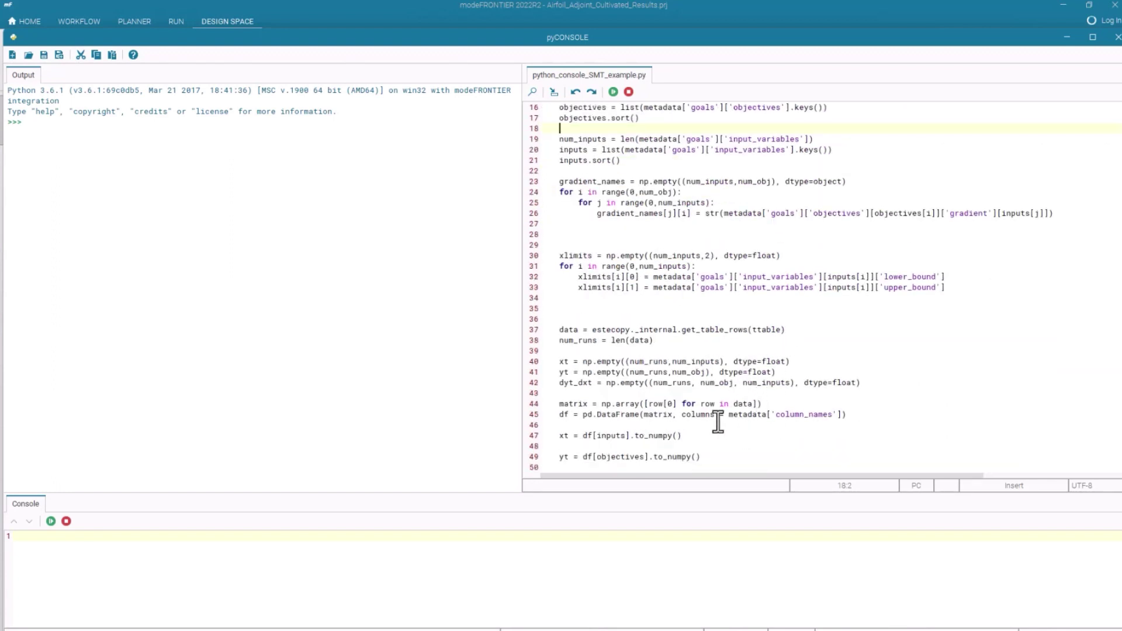
left_click_drag(582, 417, 834, 410)
left_click(850, 413)
scroll(854, 414, "down", 2)
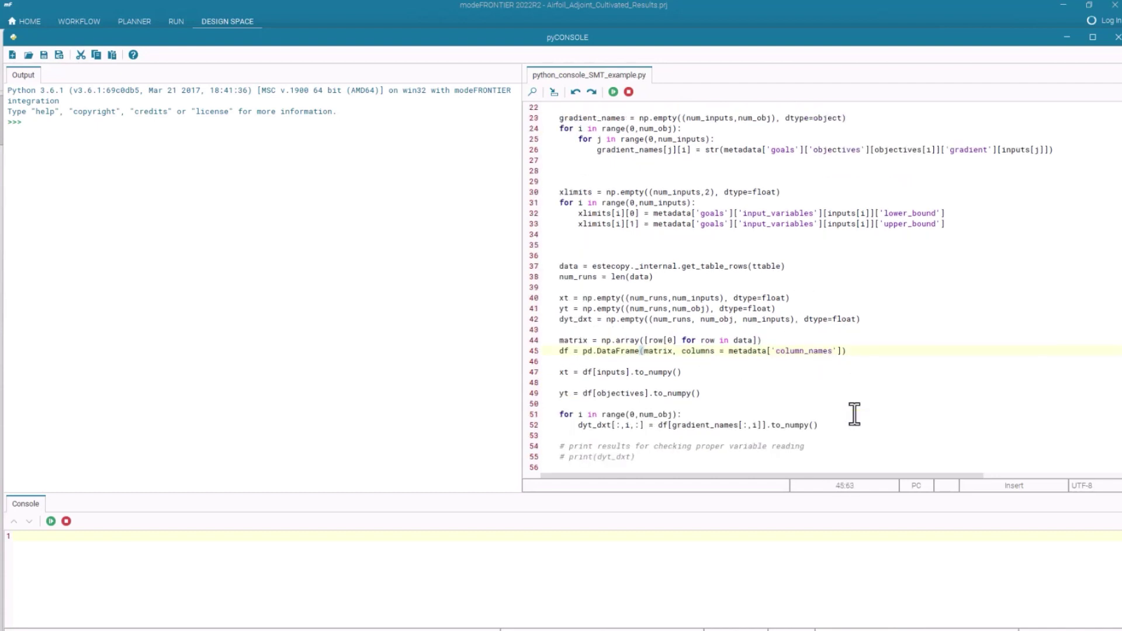
scroll(854, 414, "down", 9)
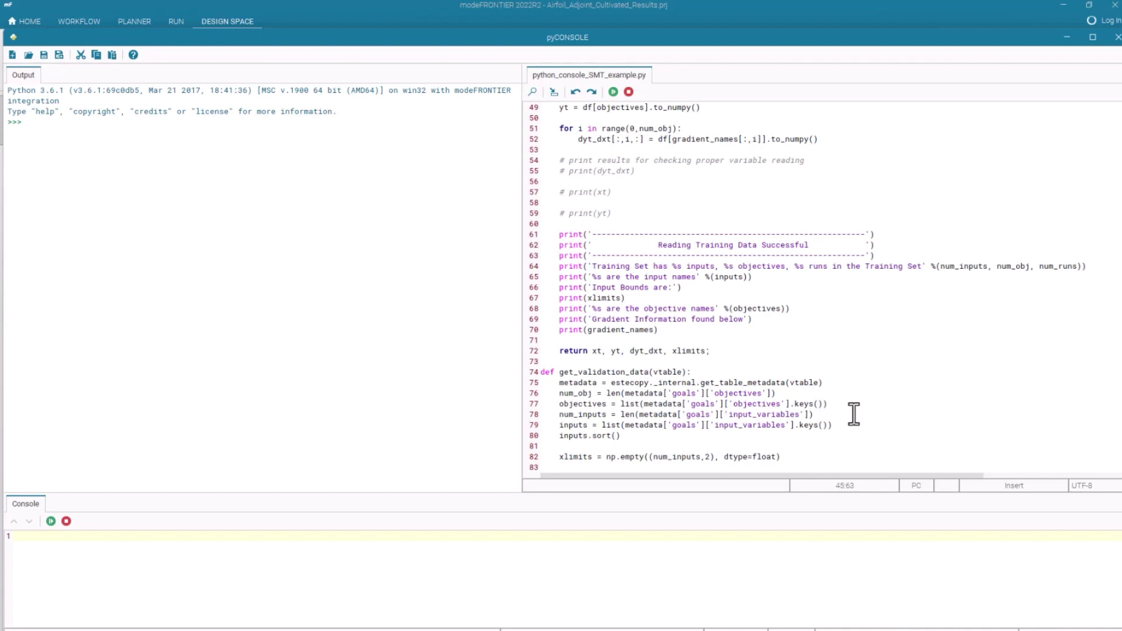
Run the SMT example script, review its console output, and close both training history plots
left_click(613, 92)
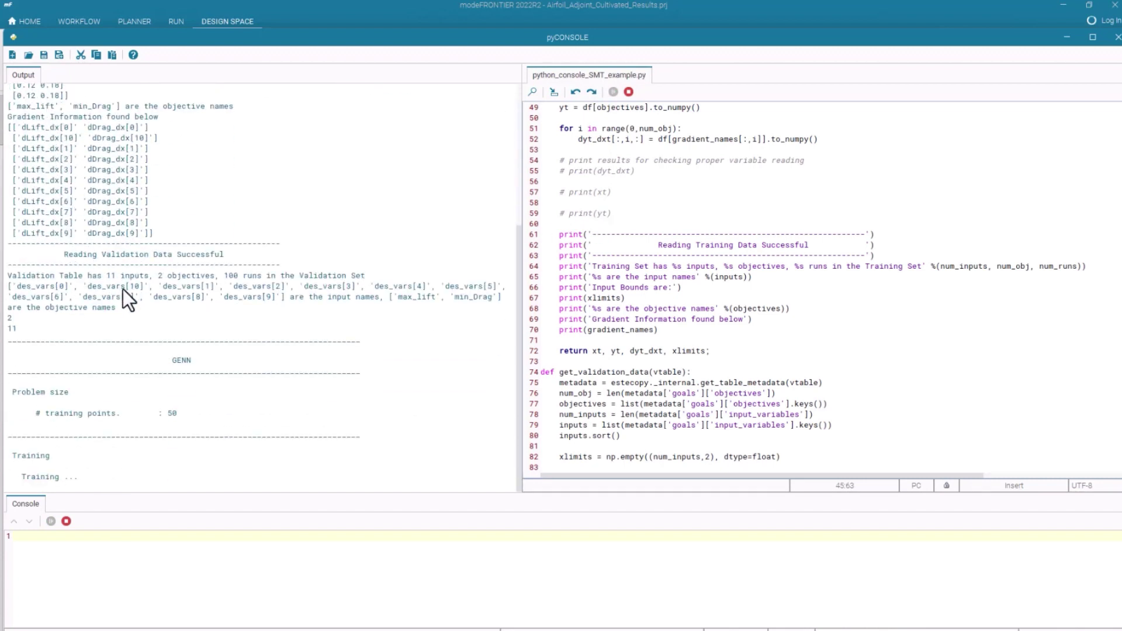
scroll(126, 302, "up", 10)
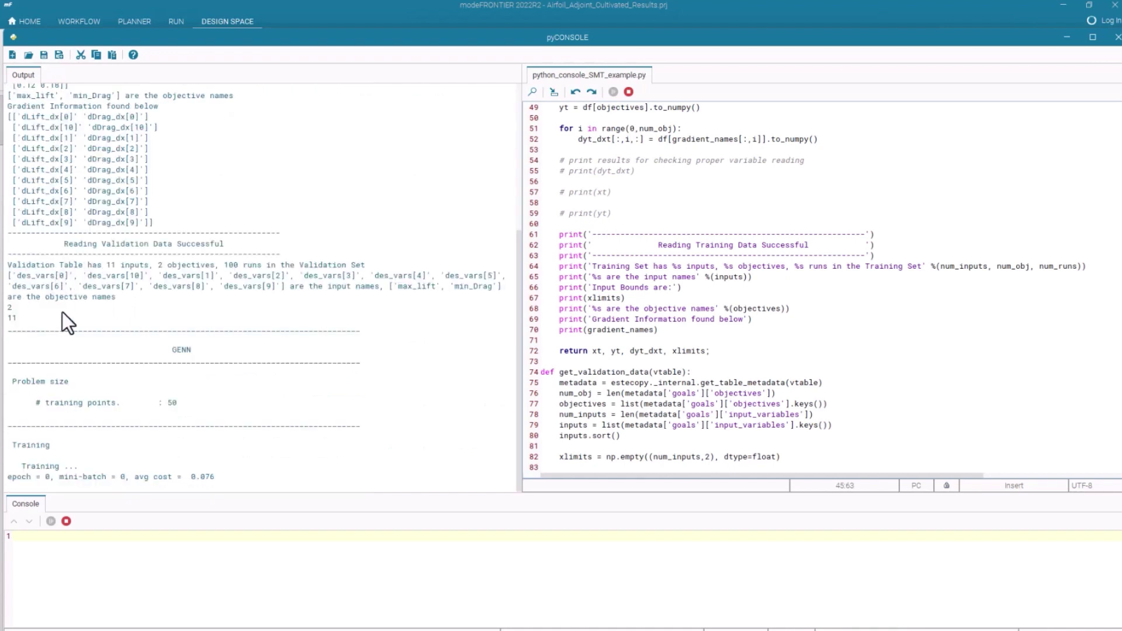
scroll(105, 292, "up", 7)
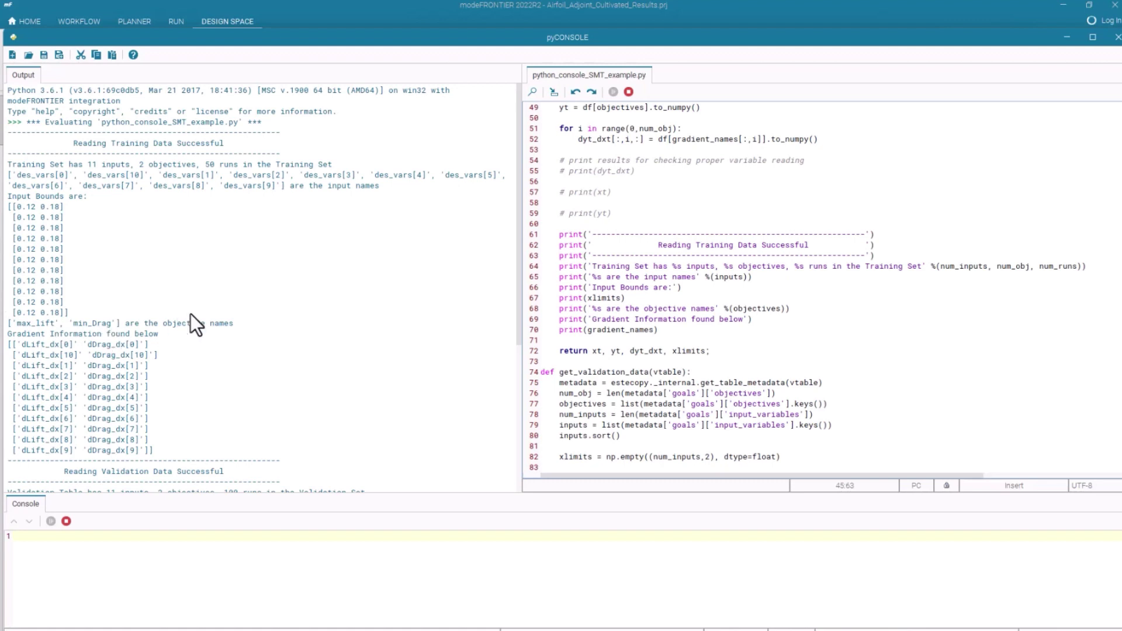
scroll(101, 328, "down", 7)
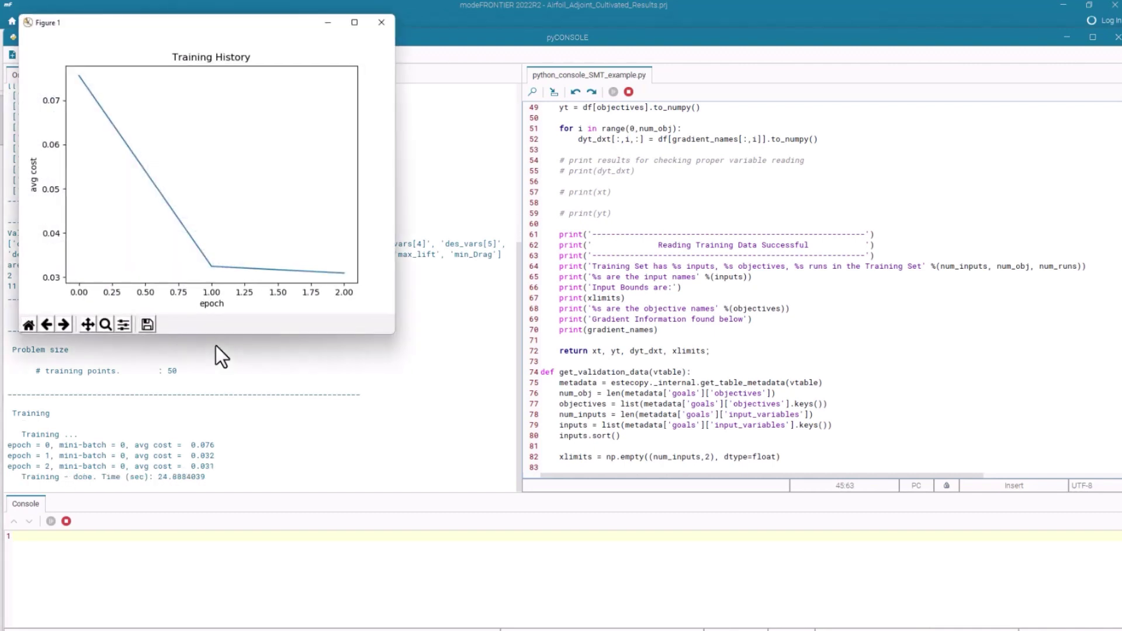
left_click(386, 24)
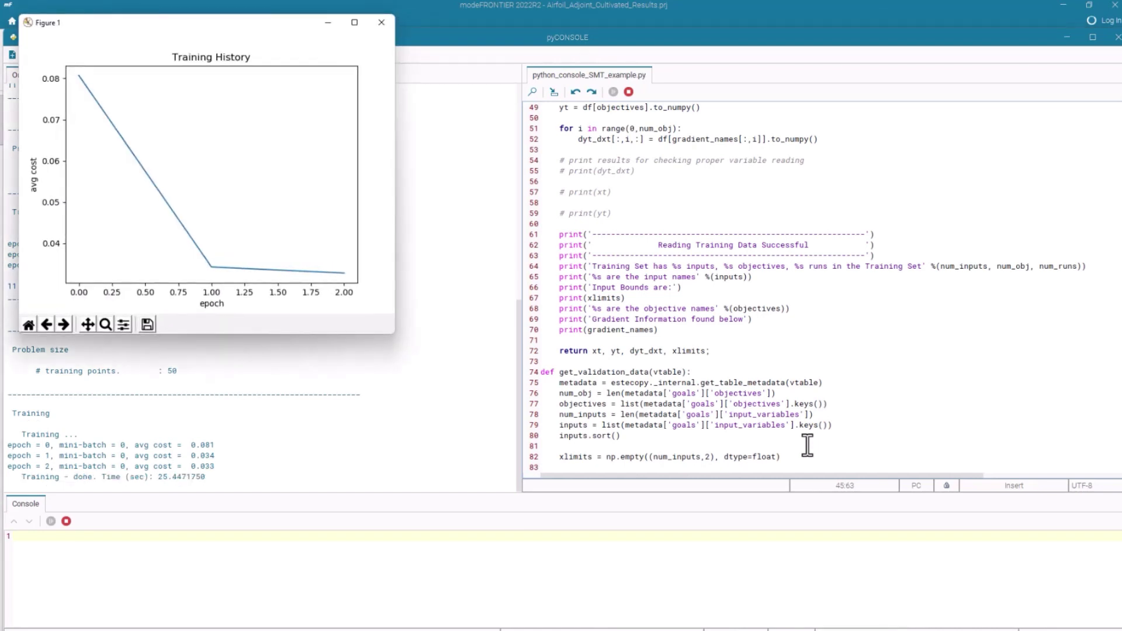
left_click(382, 22)
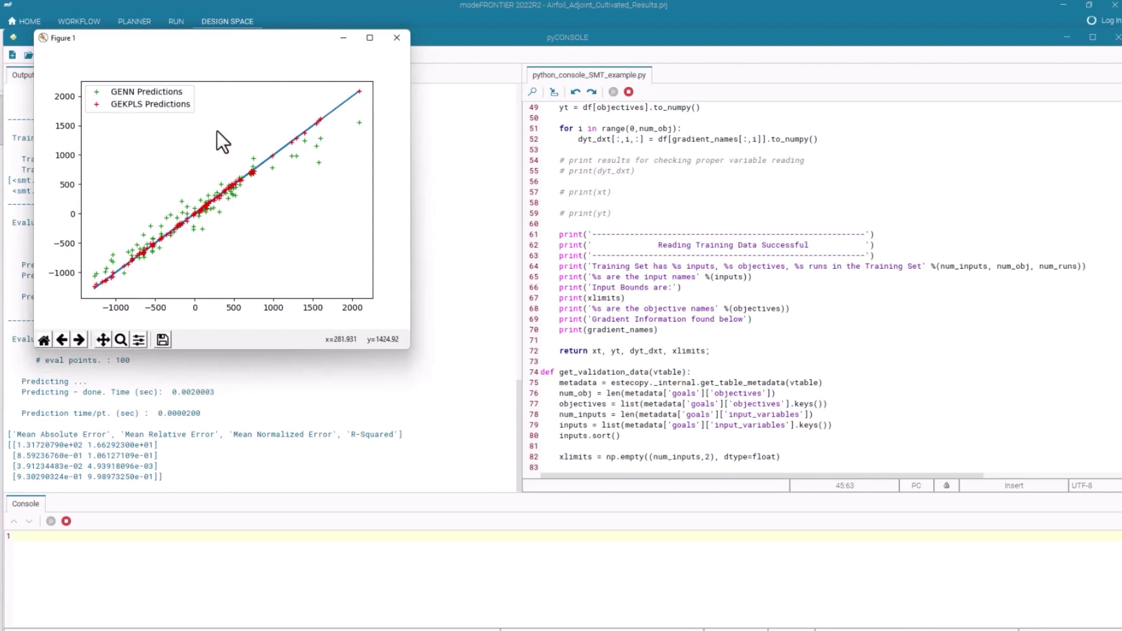
Close both Figure 1 prediction plots so the SMT script run completes
left_click(403, 36)
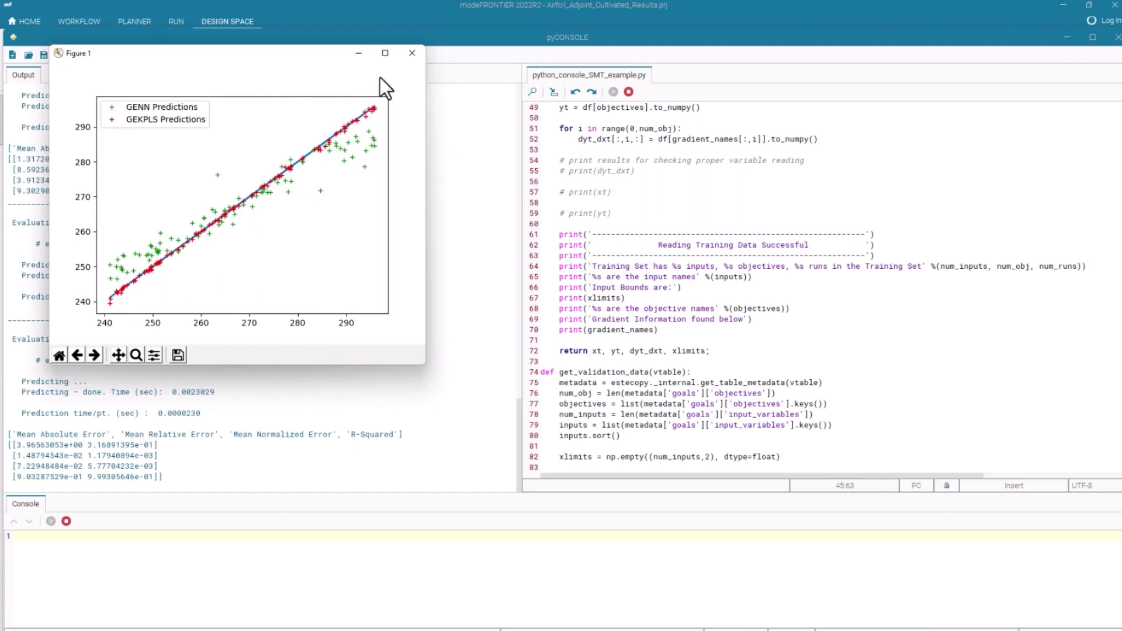
left_click(411, 53)
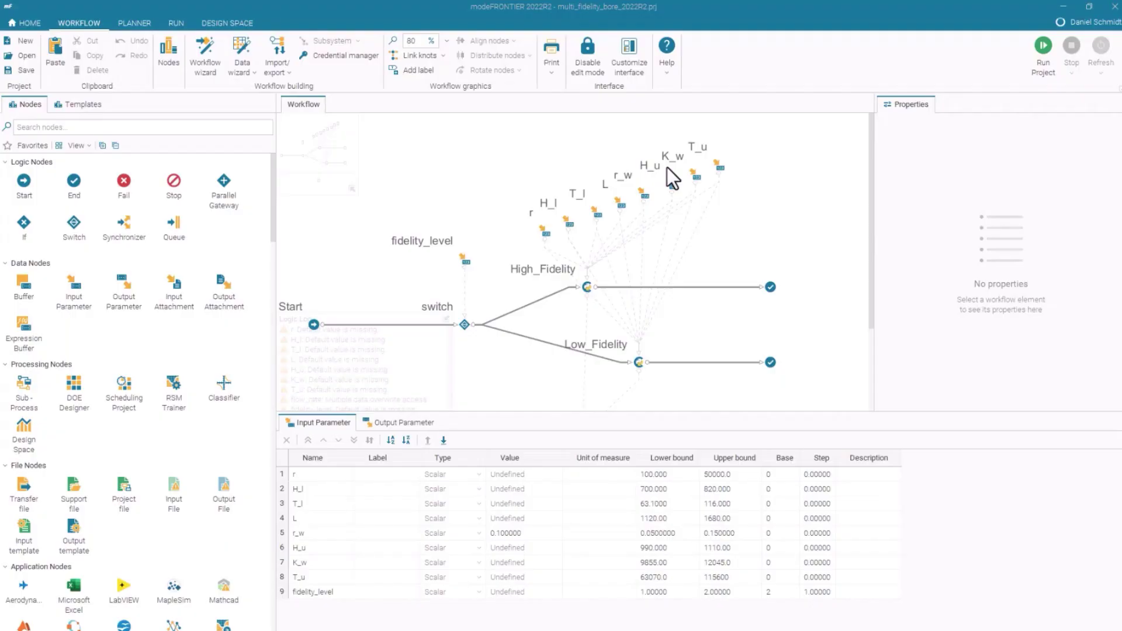
Select and then deselect the borehole workflow's input parameter nodes, scrolling to review them
left_click_drag(749, 148, 513, 310)
left_click(783, 323)
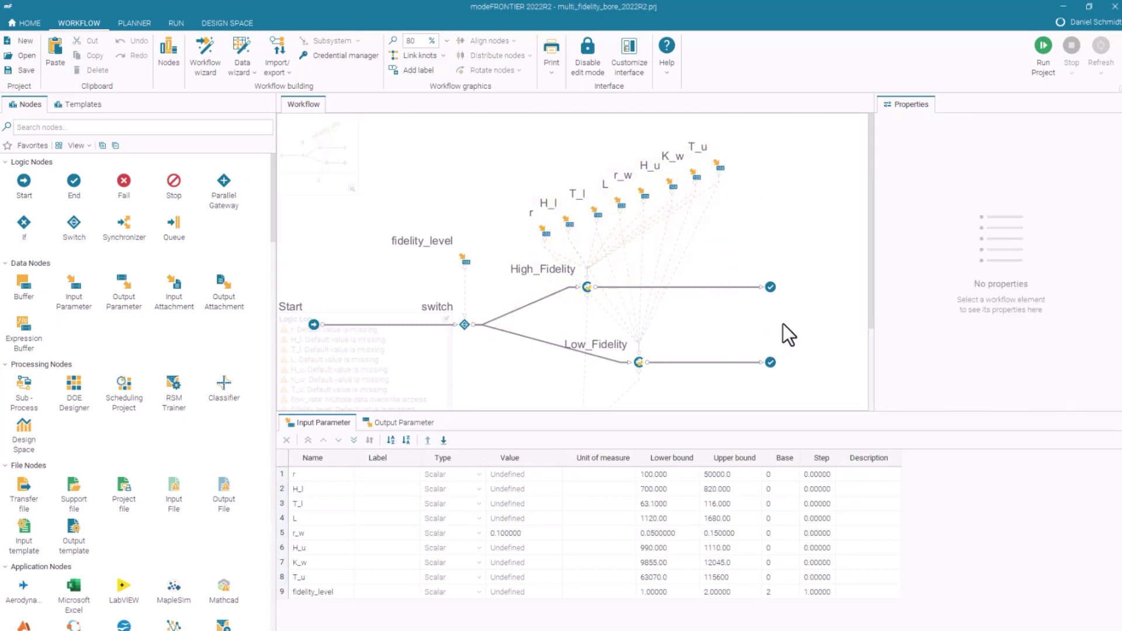
scroll(799, 330, "down", 1)
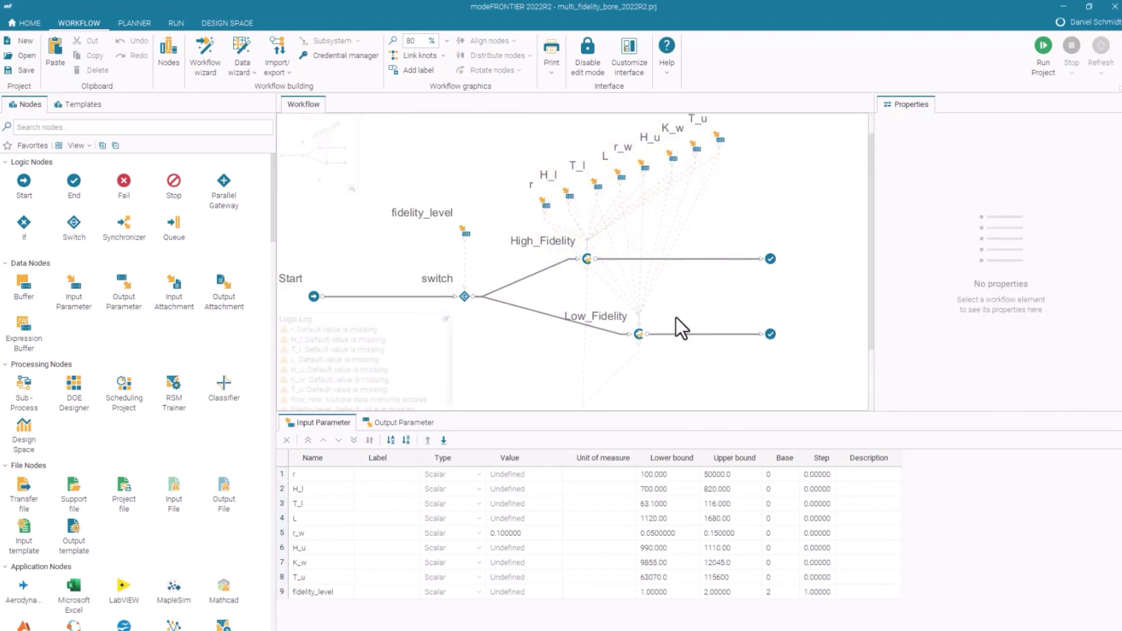
scroll(695, 330, "down", 3)
scroll(699, 326, "up", 4)
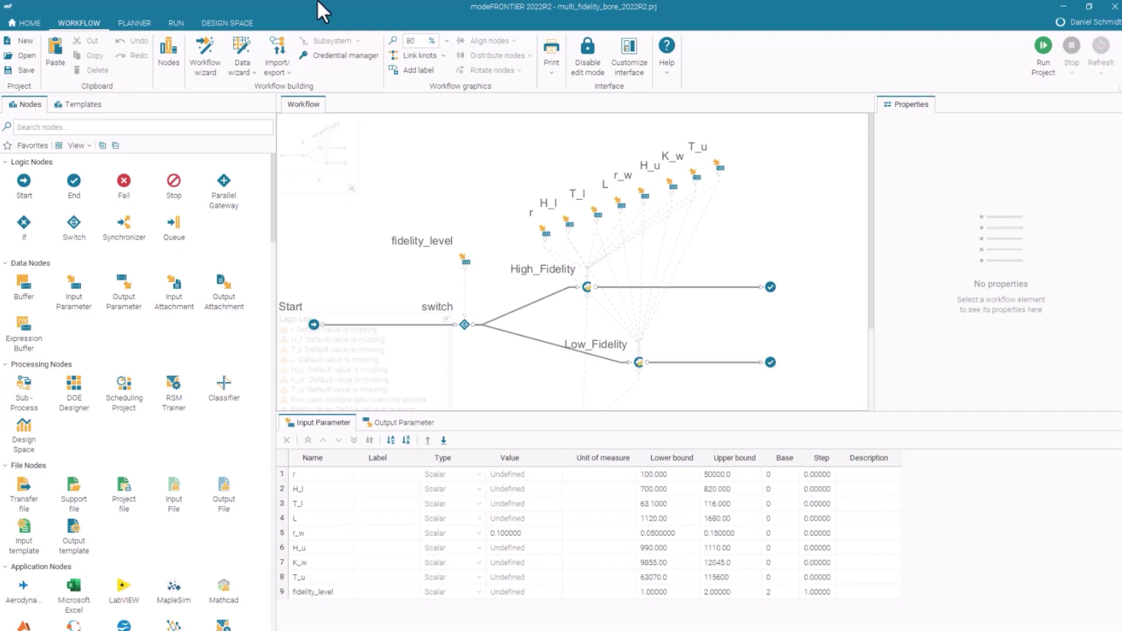
Open the High_Fidelity_DOE, High_Fidelity_Validation and Low_Fidelity_DOE tables from the Explorer
left_click(229, 21)
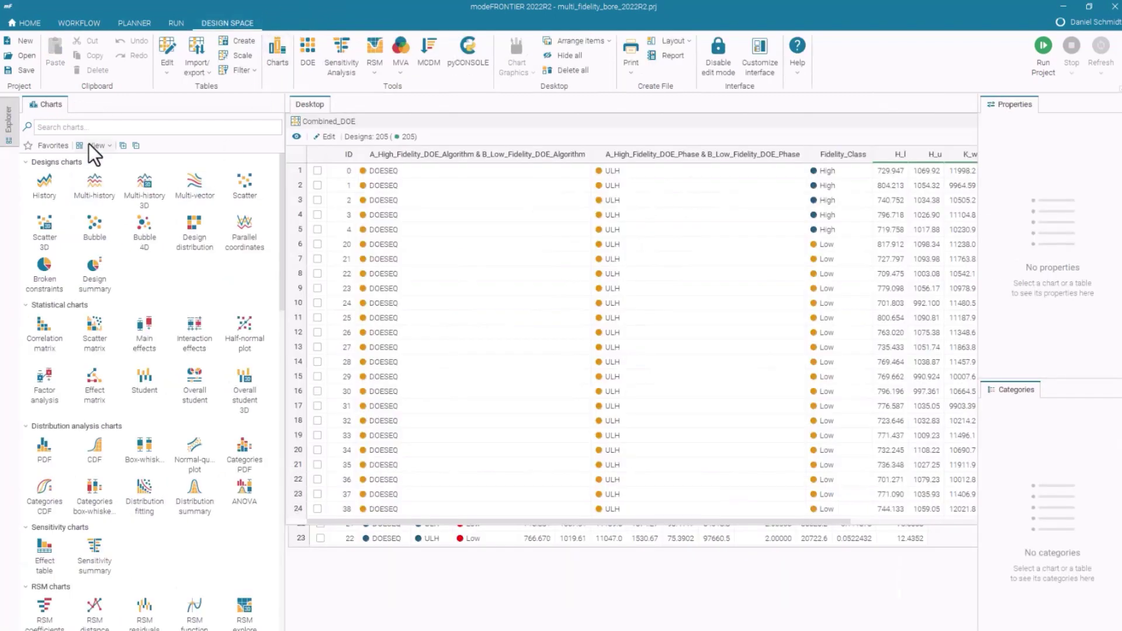
left_click(13, 124)
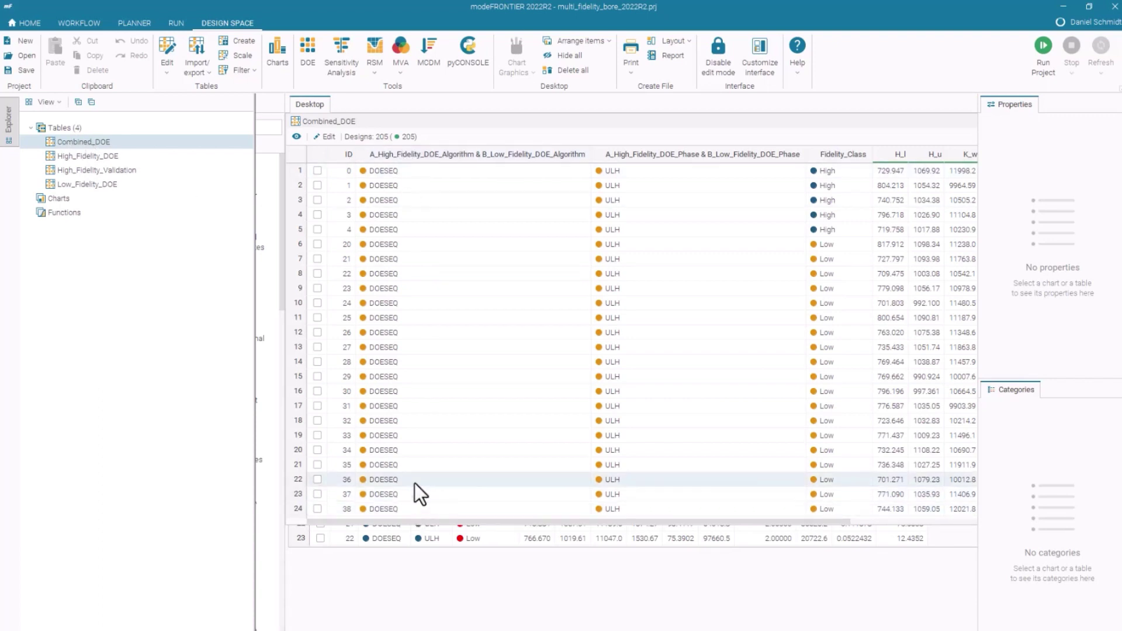
double_click(93, 157)
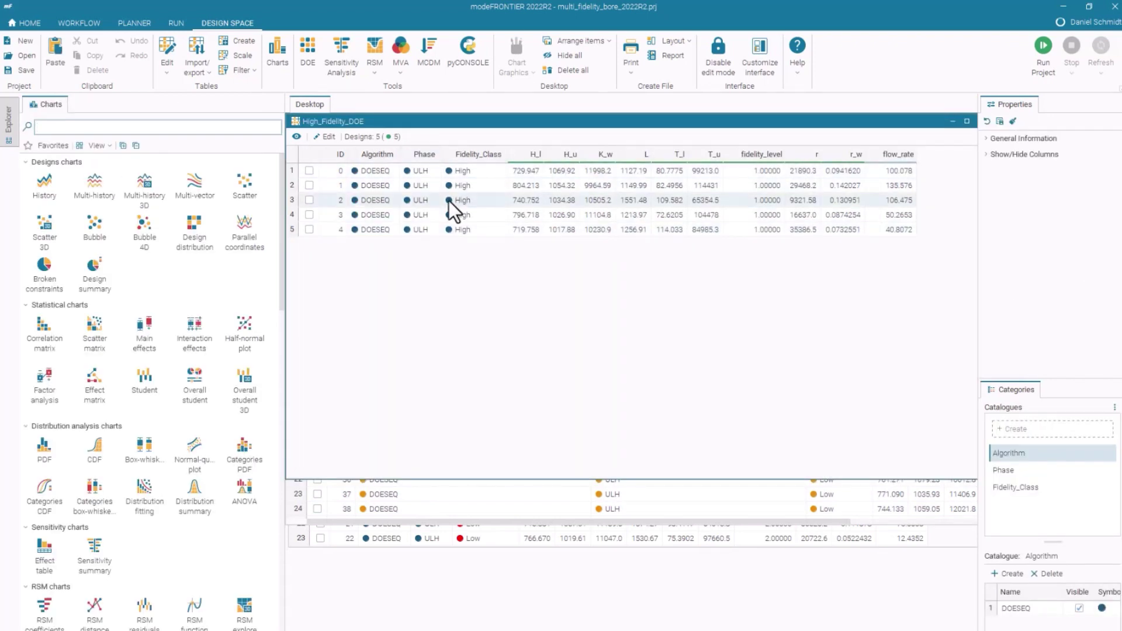
left_click(11, 125)
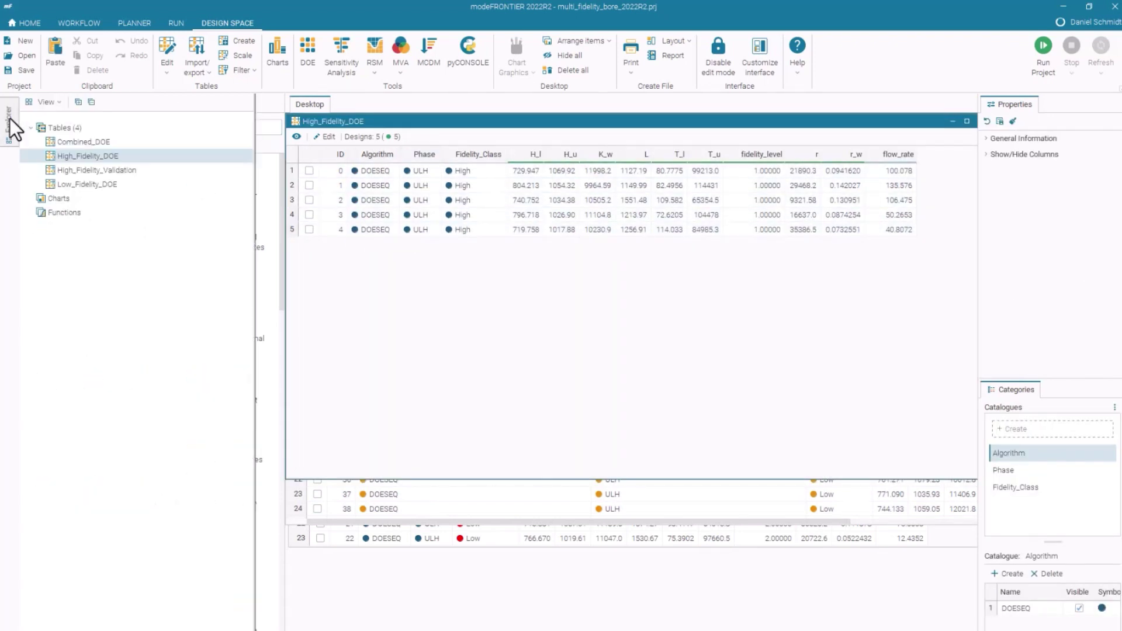
double_click(111, 170)
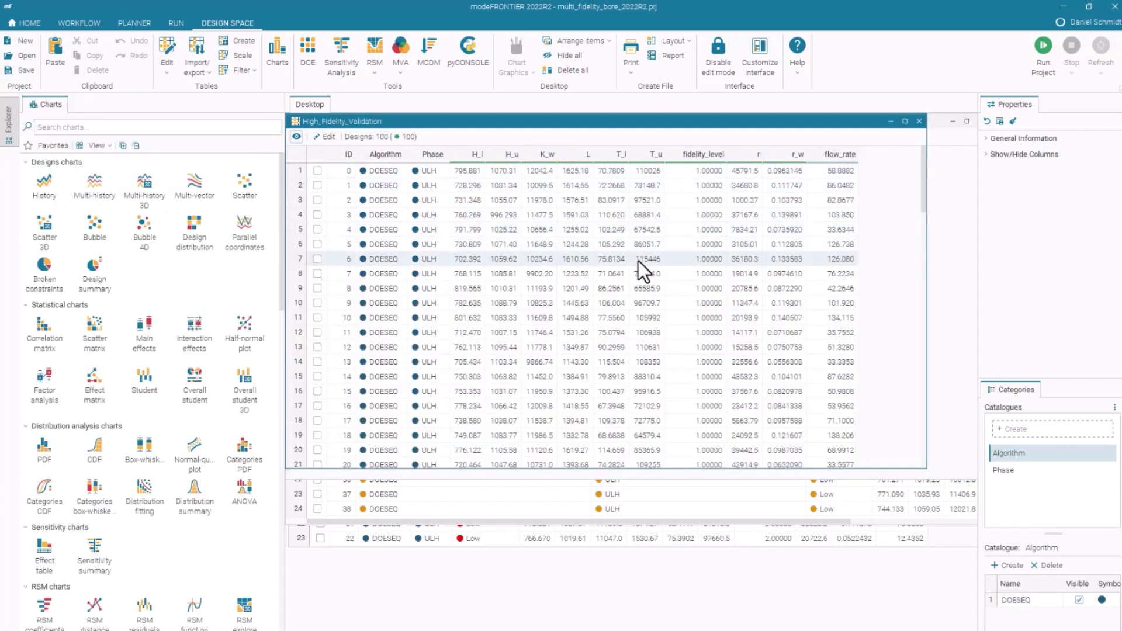
left_click_drag(923, 170, 941, 146)
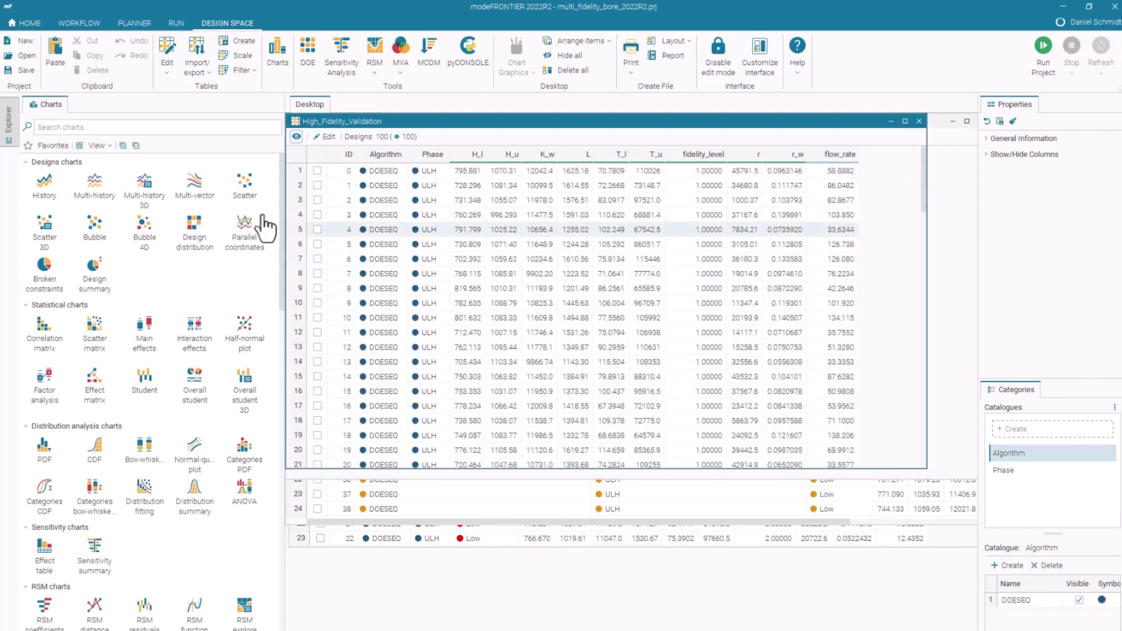
left_click(8, 123)
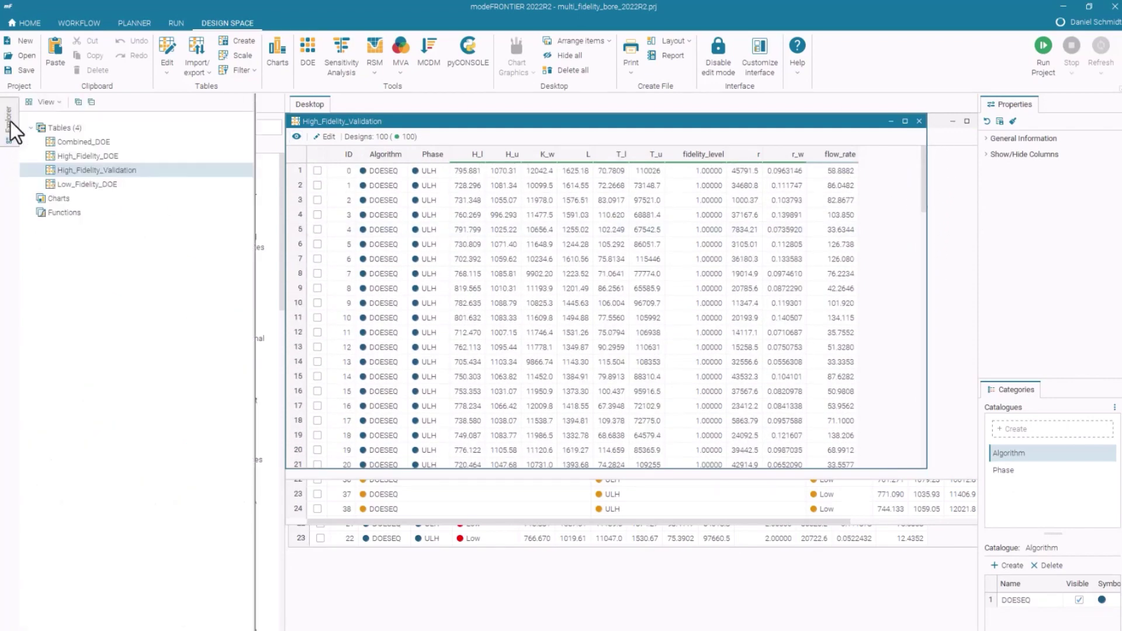
double_click(86, 184)
scroll(728, 380, "down", 8)
scroll(728, 381, "up", 8)
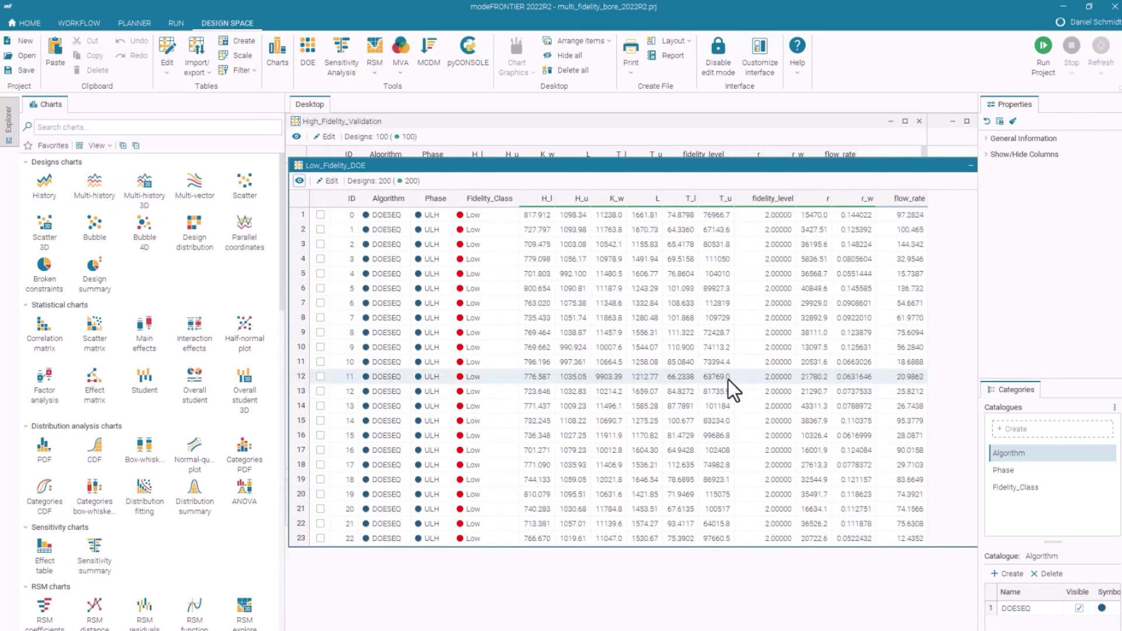
Start the RSM > Train RSMs wizard from the ribbon
left_click(373, 50)
left_click(398, 87)
scroll(545, 402, "right", 2)
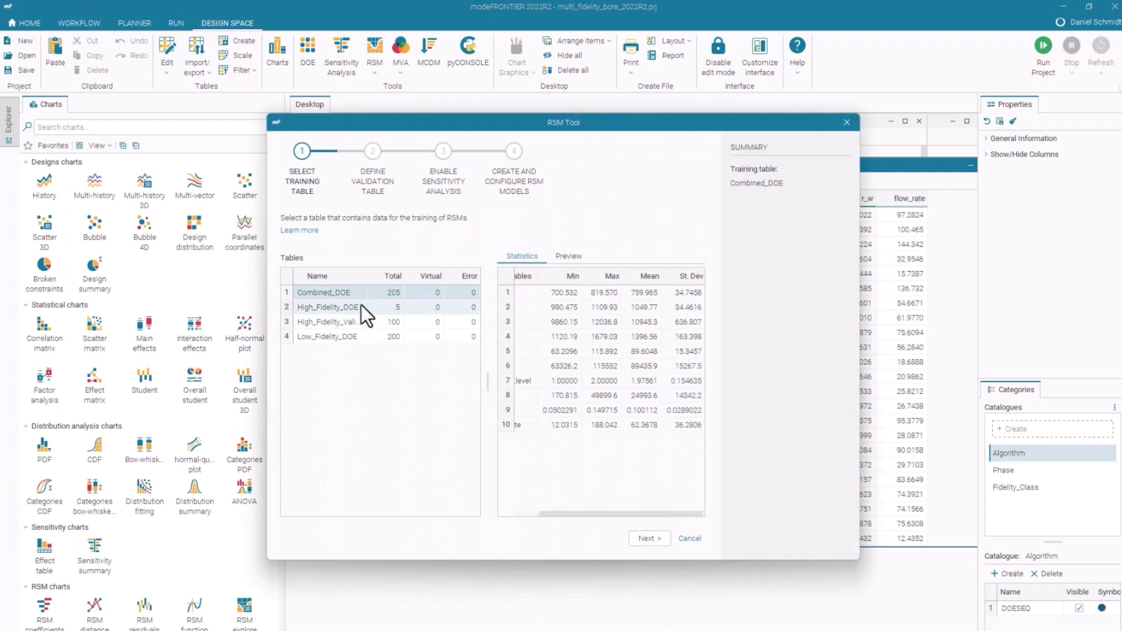
Train on Combined_DOE, validate on High_Fidelity_Validation, and skip sensitivity analysis
left_click(361, 305)
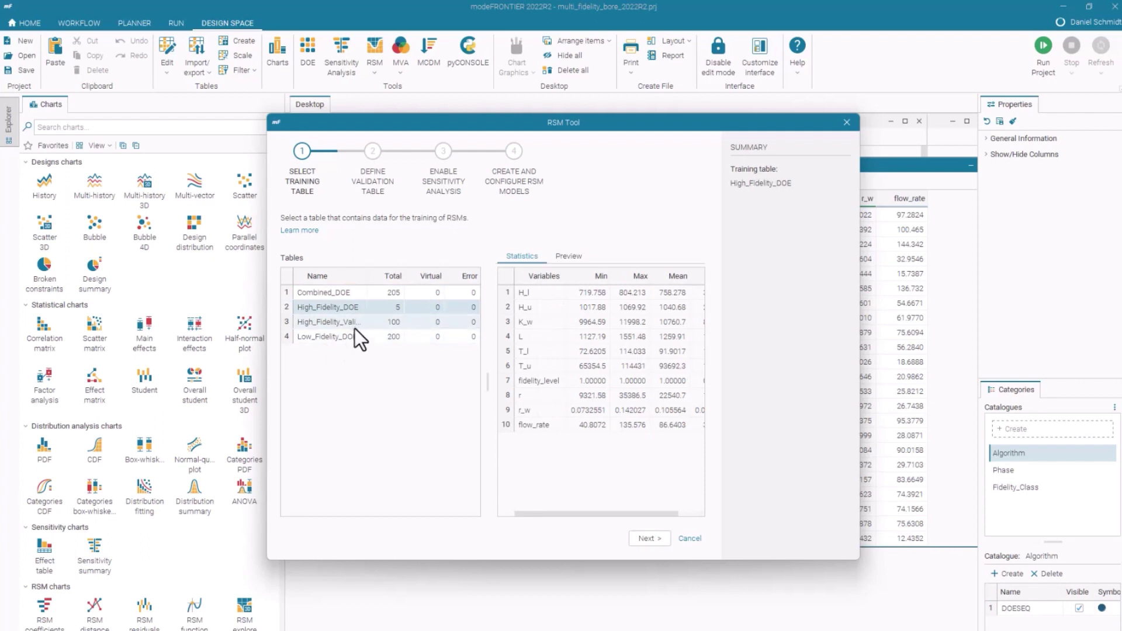
left_click(357, 294)
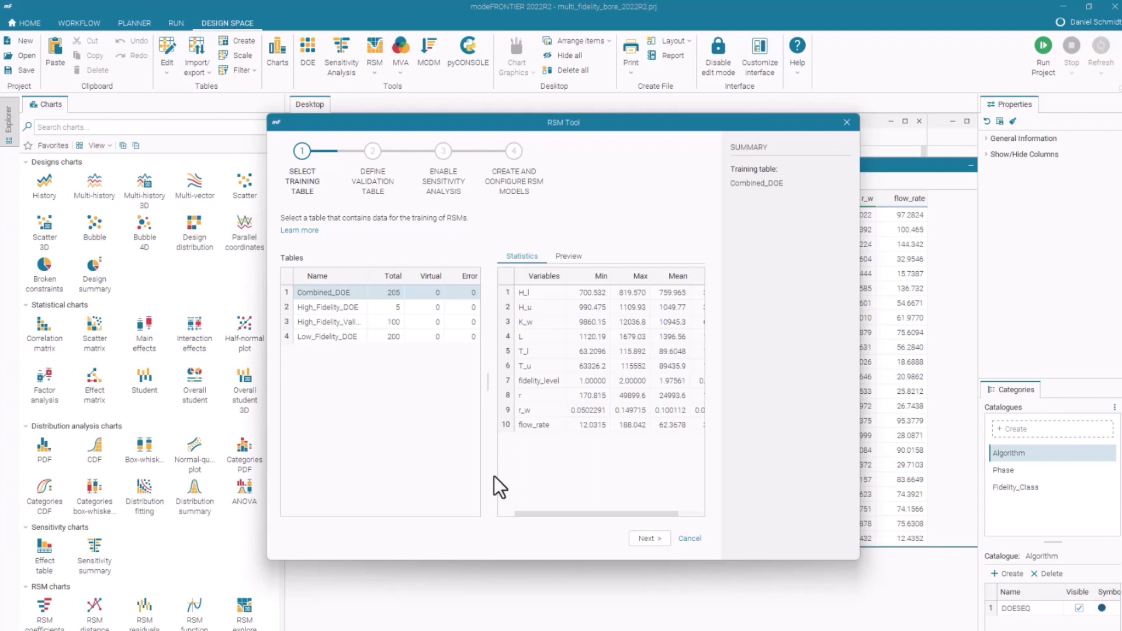
left_click(646, 538)
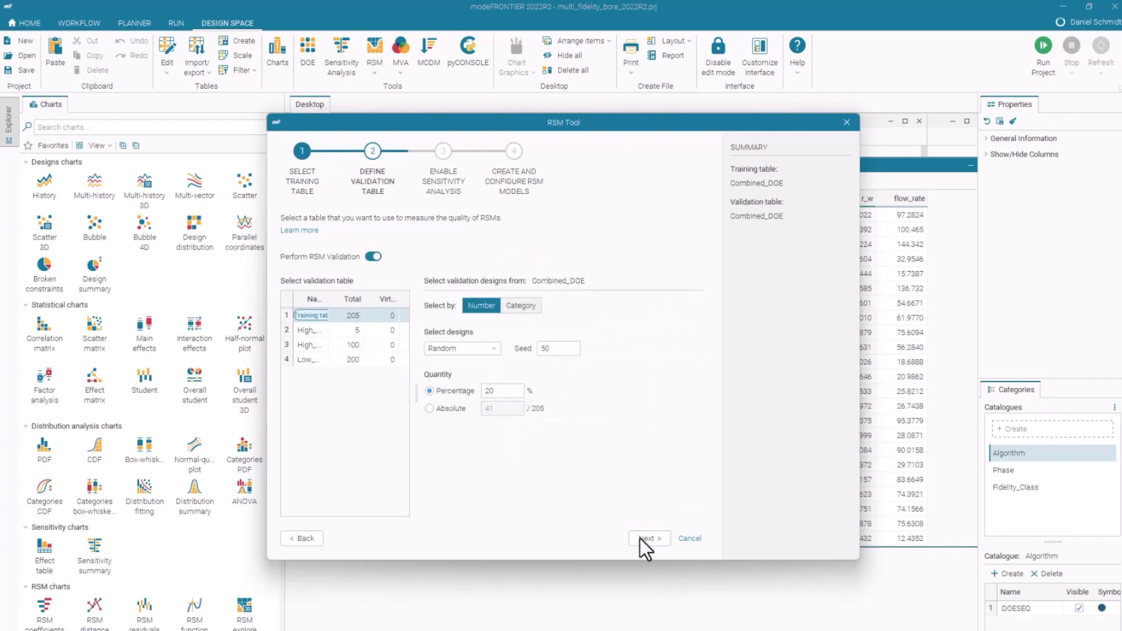
left_click(321, 346)
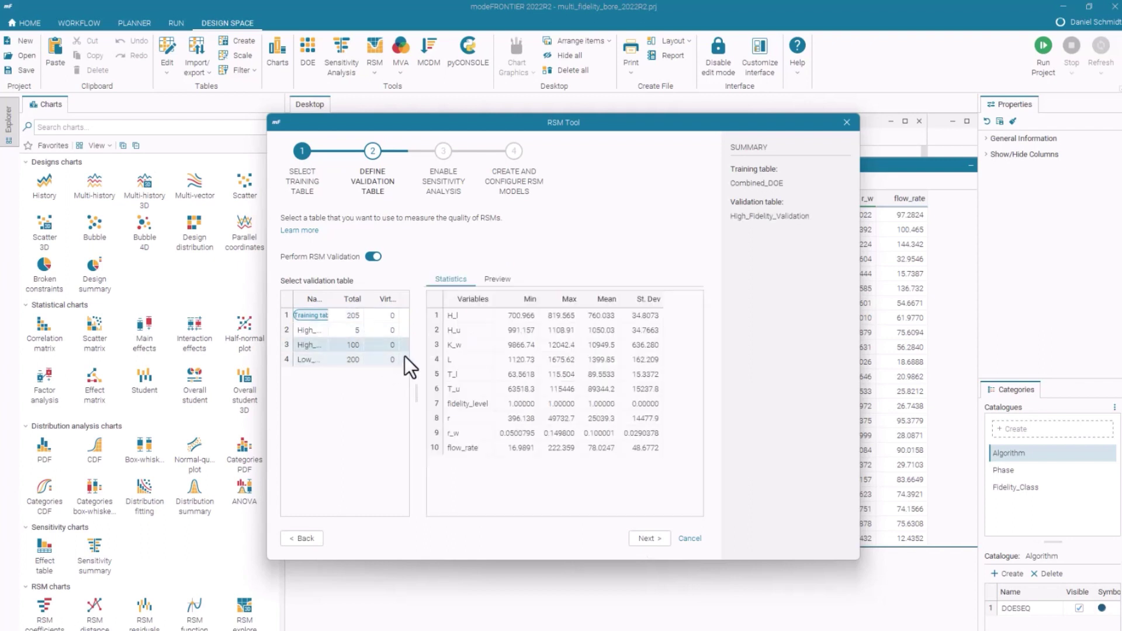
left_click(650, 540)
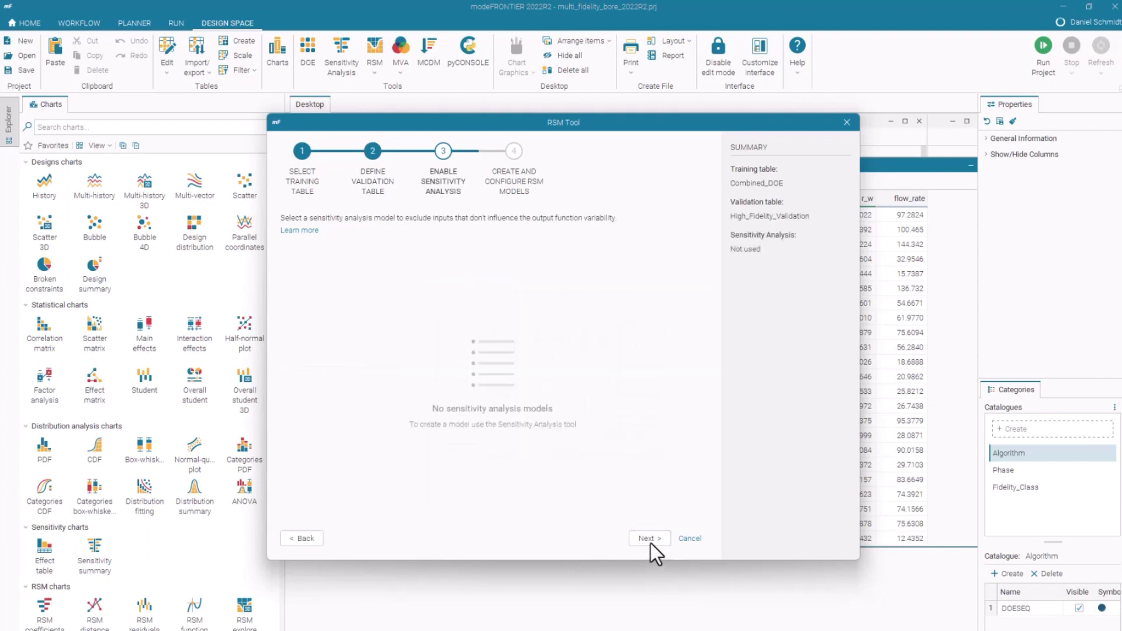
left_click(649, 539)
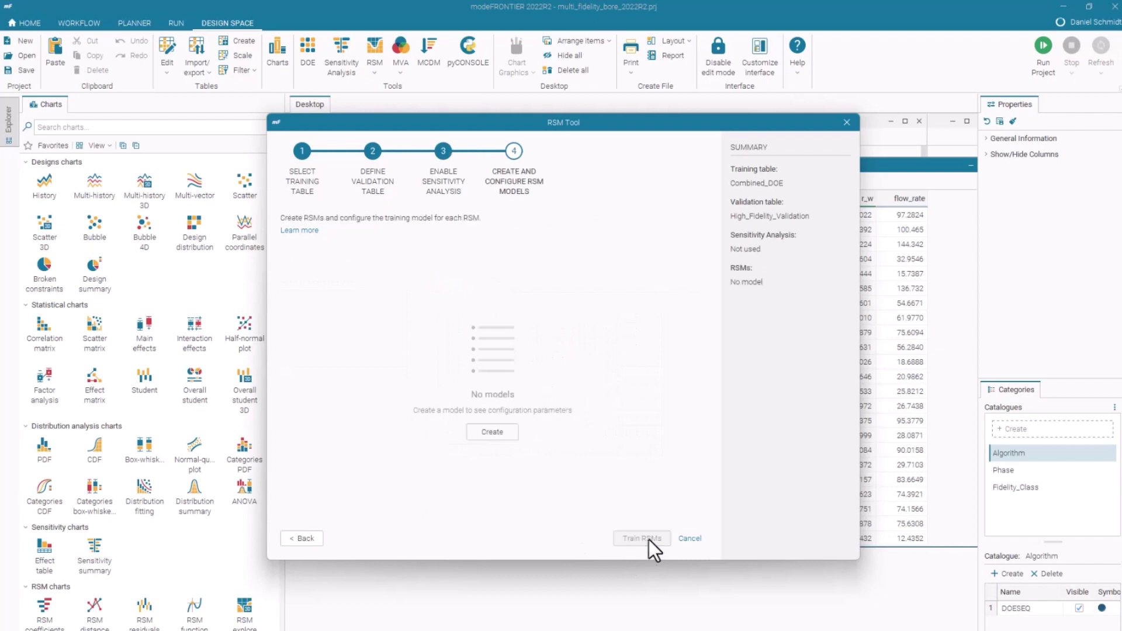
Create a pyRSM model from External Bridges for flow_rate, using every input except fidelity_level
left_click(492, 432)
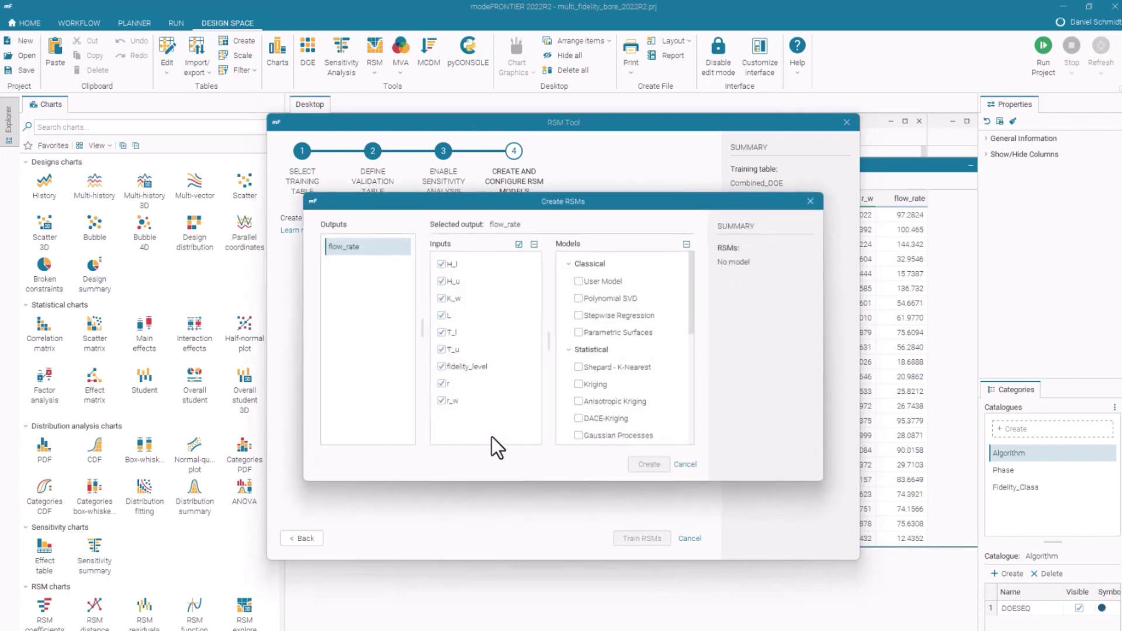
scroll(658, 359, "down", 3)
scroll(658, 358, "down", 5)
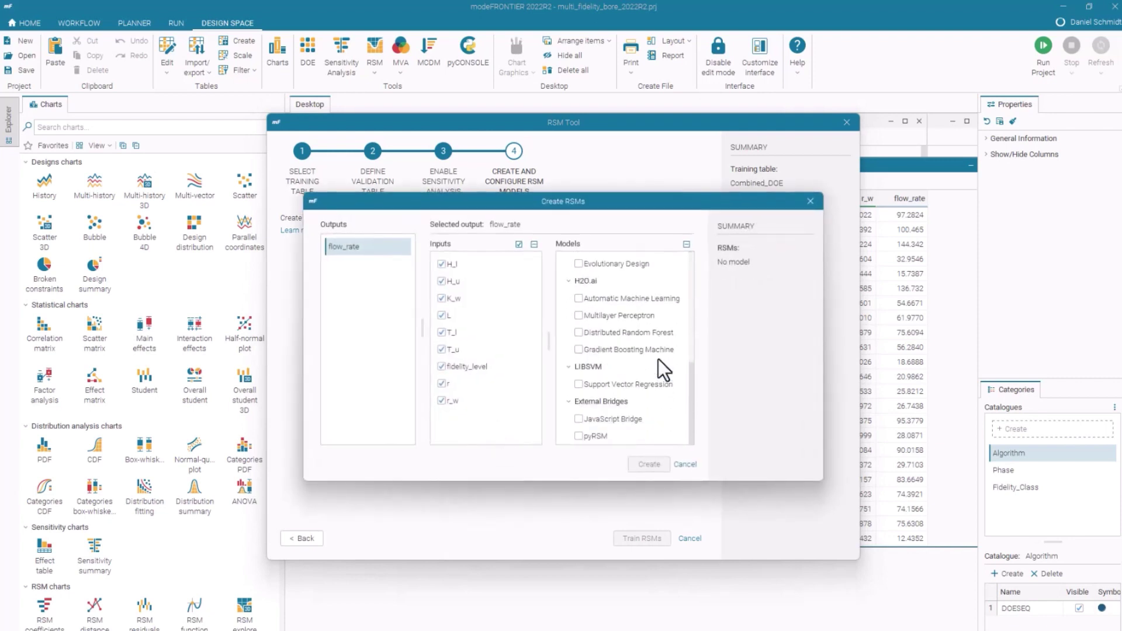
left_click(578, 436)
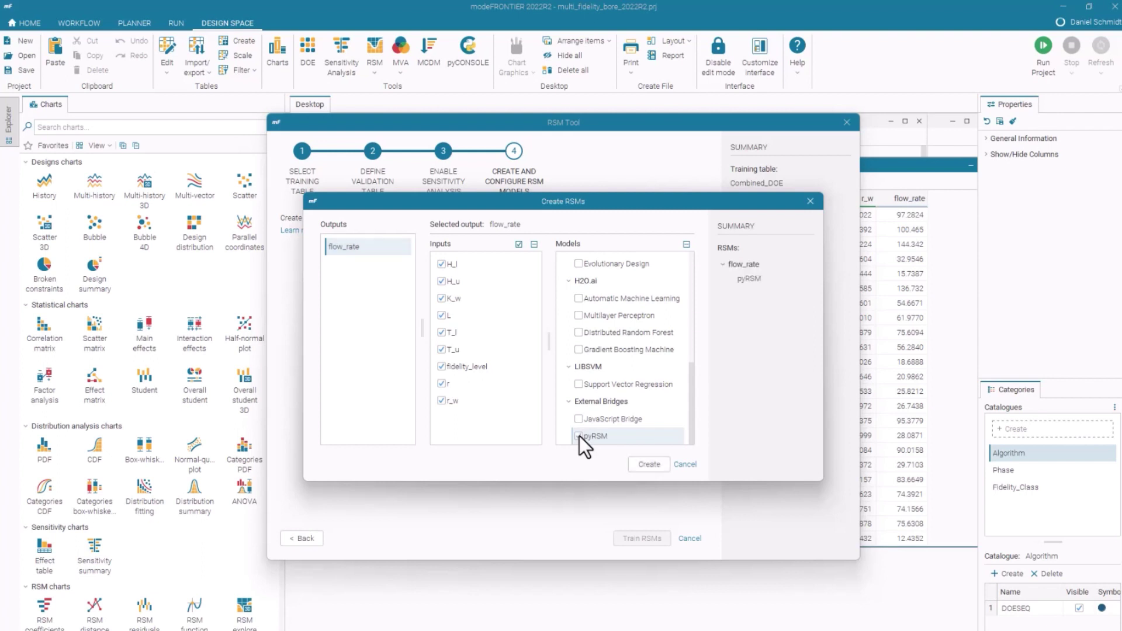
left_click(440, 366)
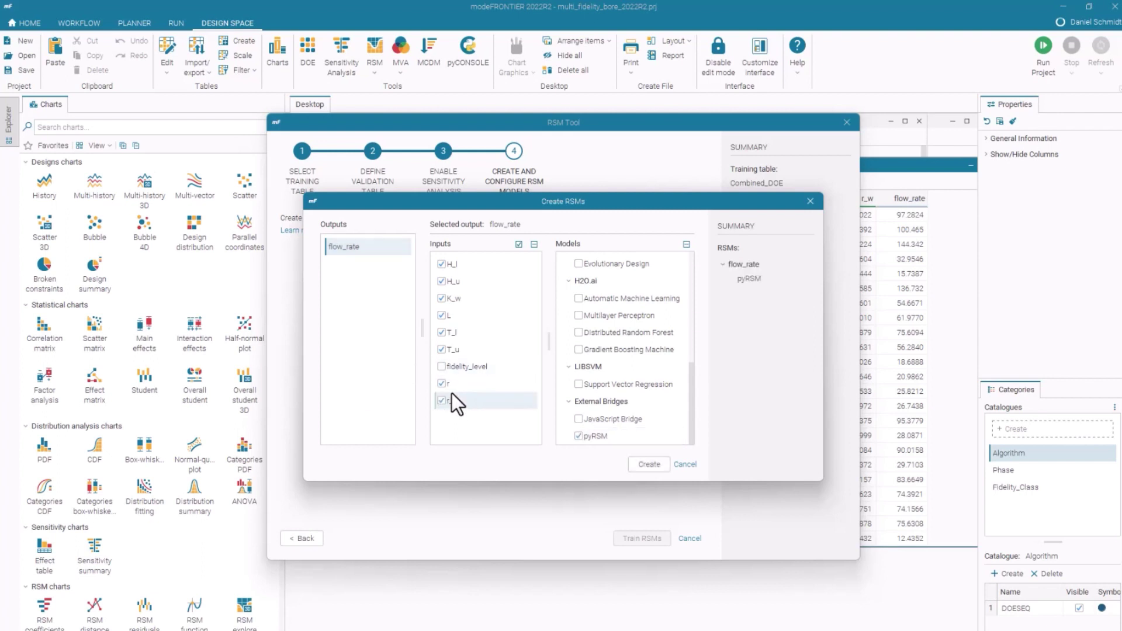
left_click(636, 465)
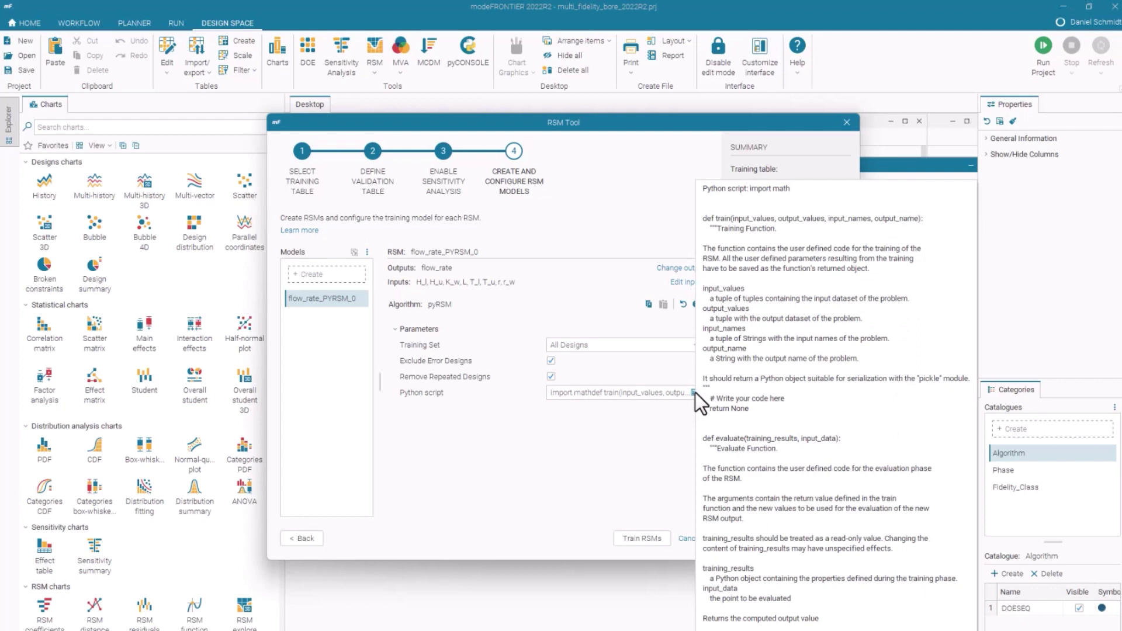
Open the model's Python script in the Expression Editor and inspect the template's train and evaluate functions
left_click(694, 392)
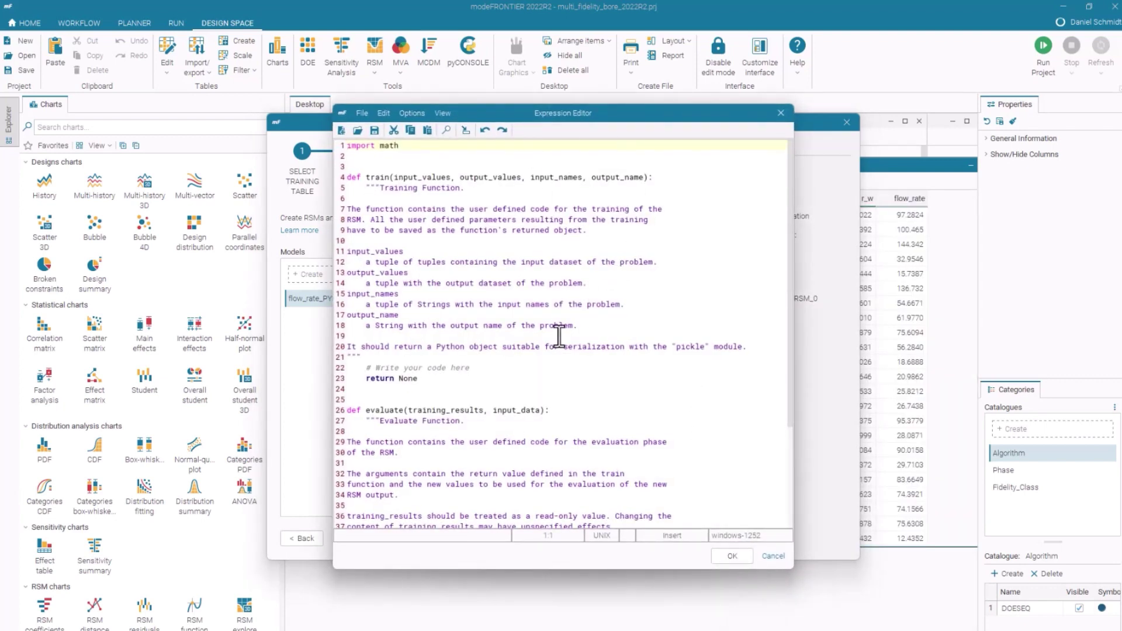
left_click_drag(670, 180, 366, 177)
scroll(444, 297, "down", 4)
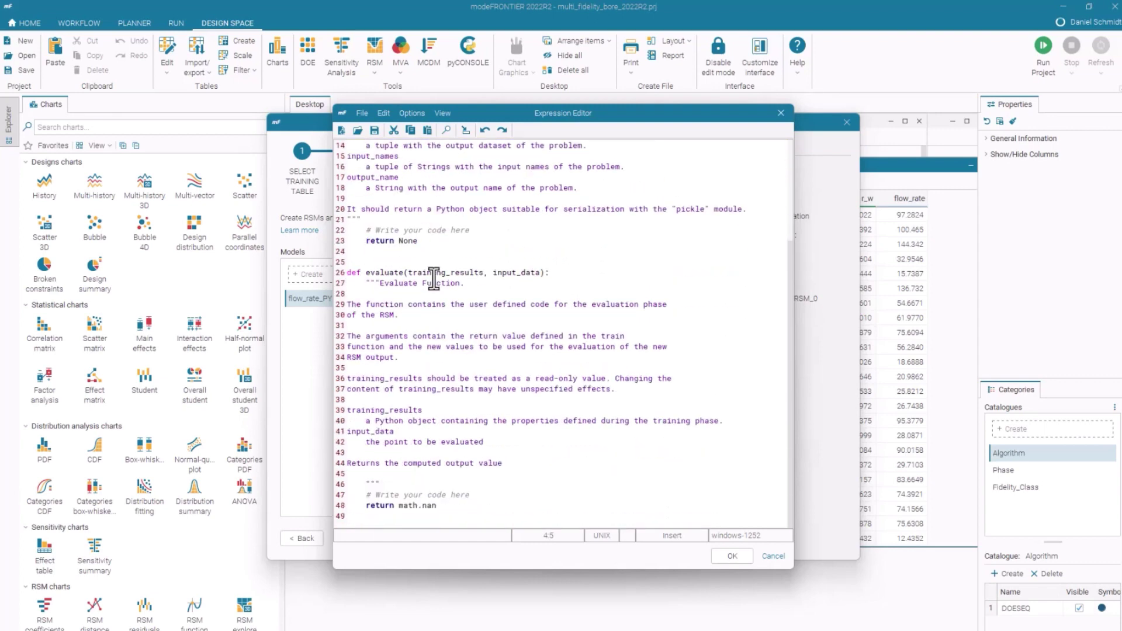
left_click_drag(550, 273, 365, 270)
left_click(458, 313)
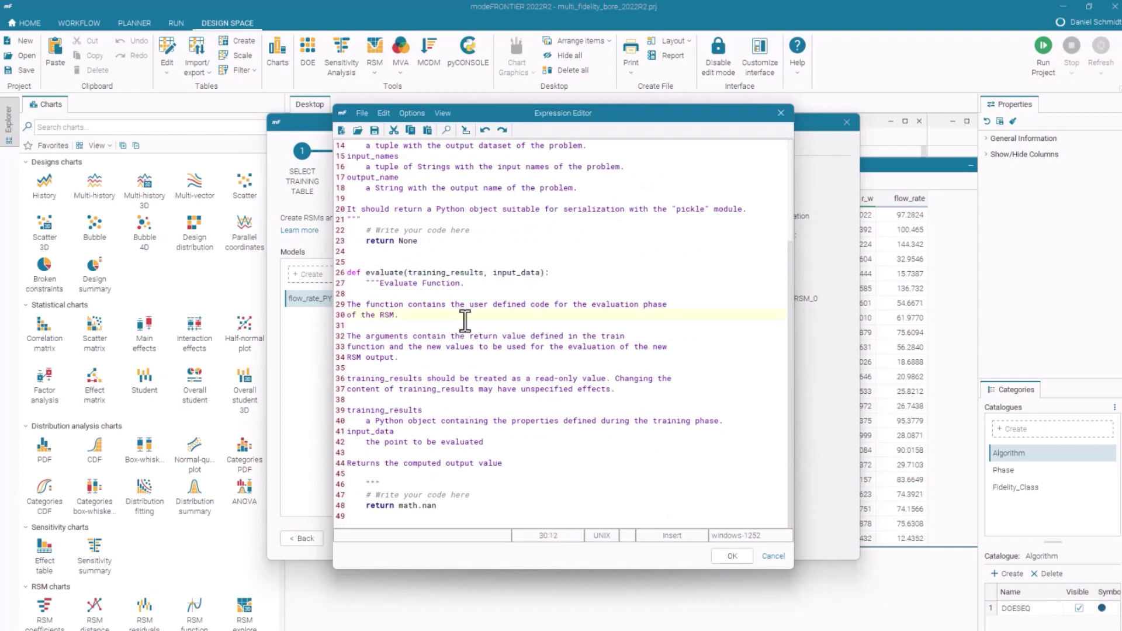
Load MFK_rsm.py and inspect its train, commented-out evaluate, and active evaluate_with_std functions
left_click(357, 131)
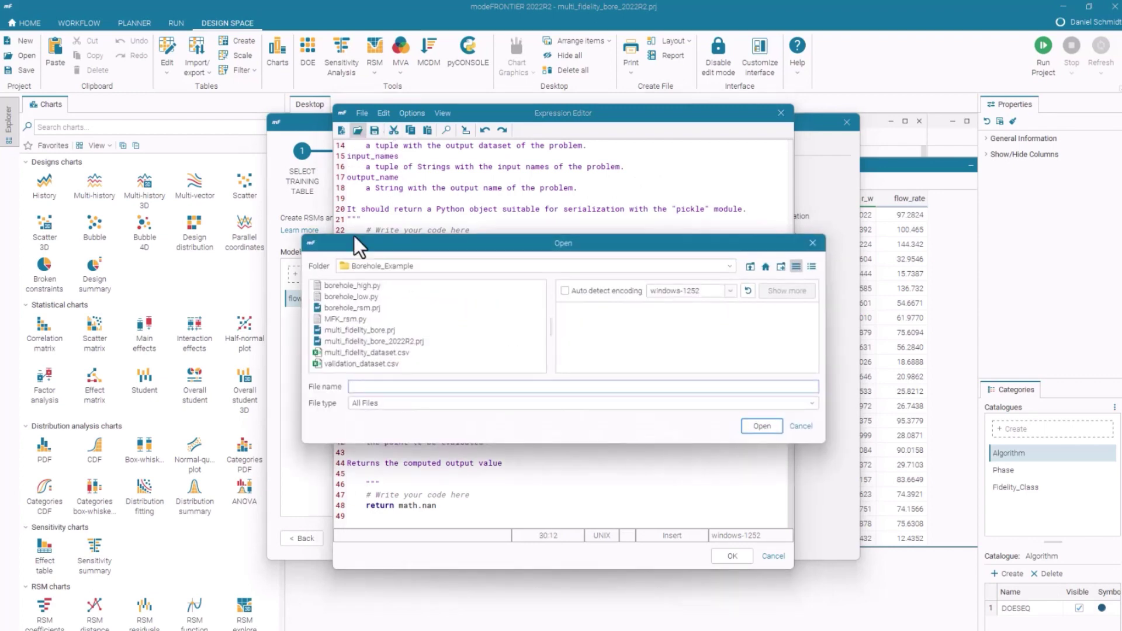
double_click(346, 320)
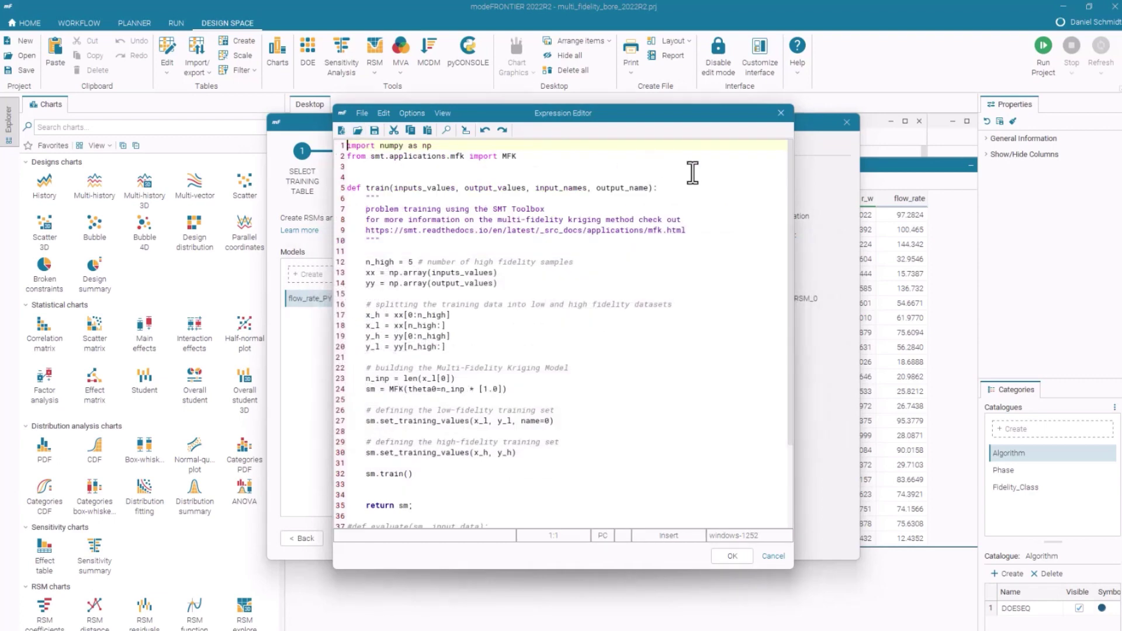
left_click_drag(695, 189, 402, 180)
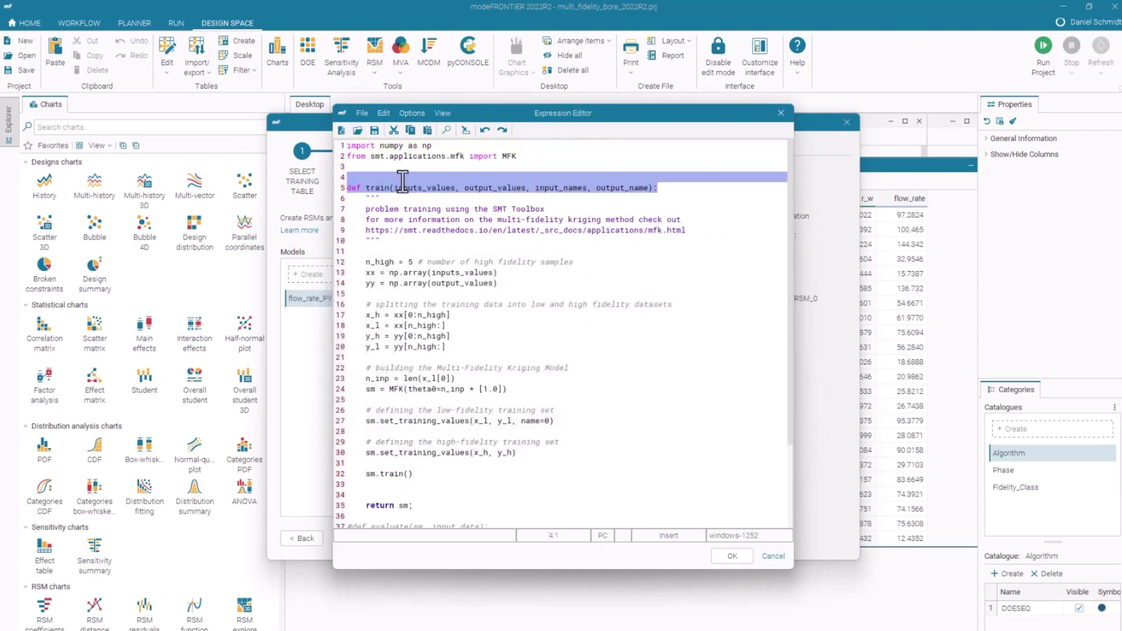
left_click(361, 188)
scroll(438, 327, "down", 3)
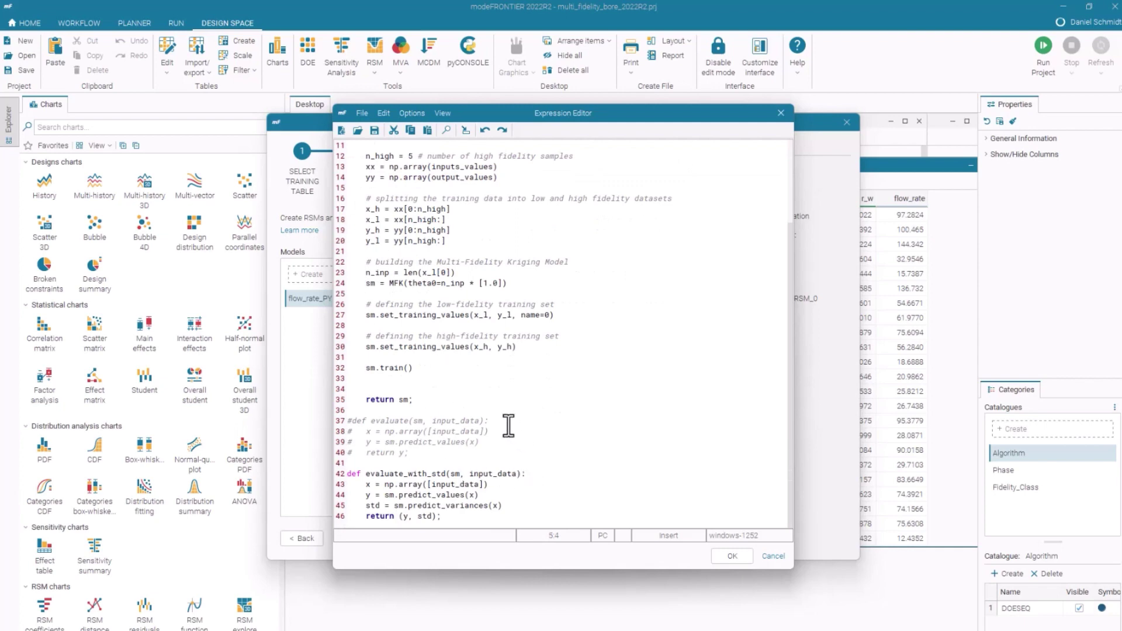
left_click_drag(488, 421, 372, 435)
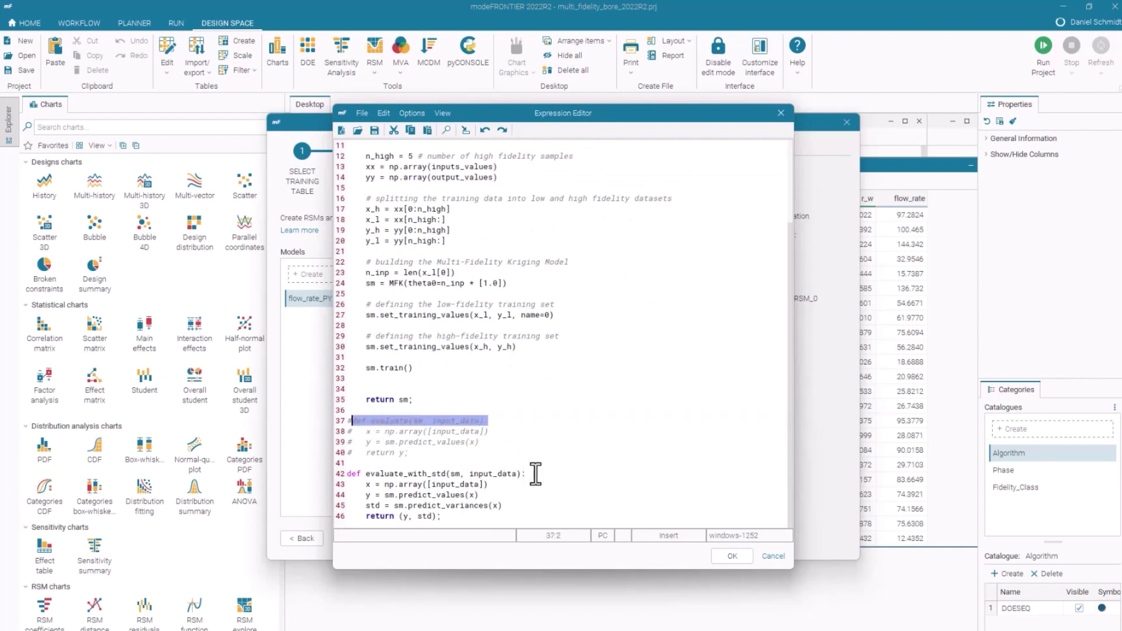
left_click_drag(533, 472, 372, 474)
left_click(471, 485)
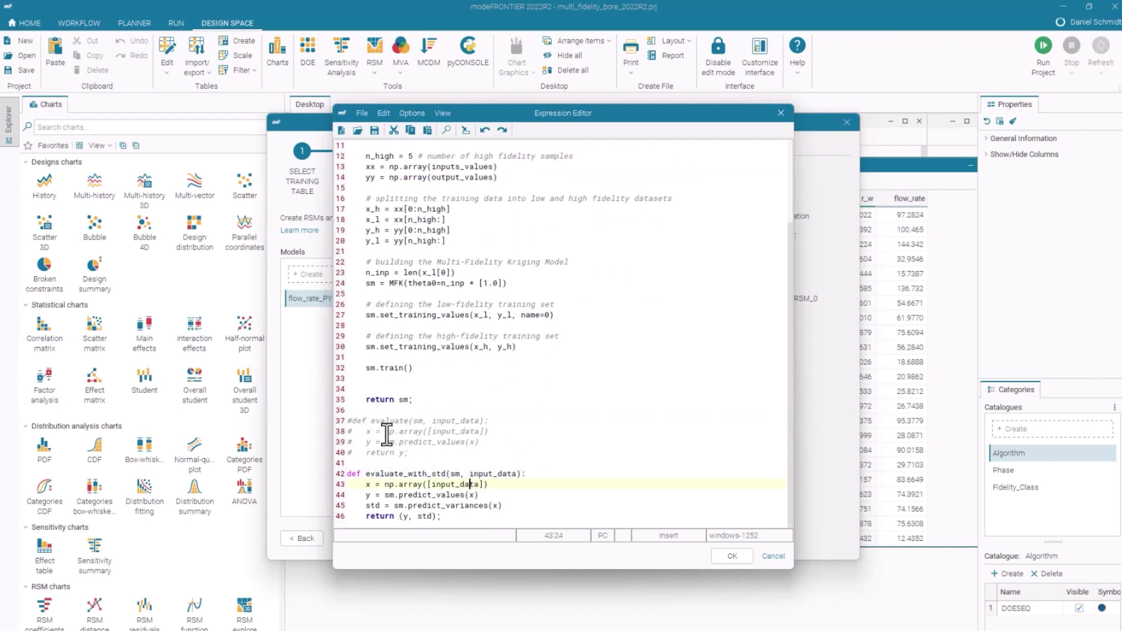
left_click(354, 425)
Uncomment the evaluate function on lines 37–40 by deleting each leading #
key("BackSpace")
left_click(353, 432)
key("BackSpace")
left_click(352, 443)
key("BackSpace")
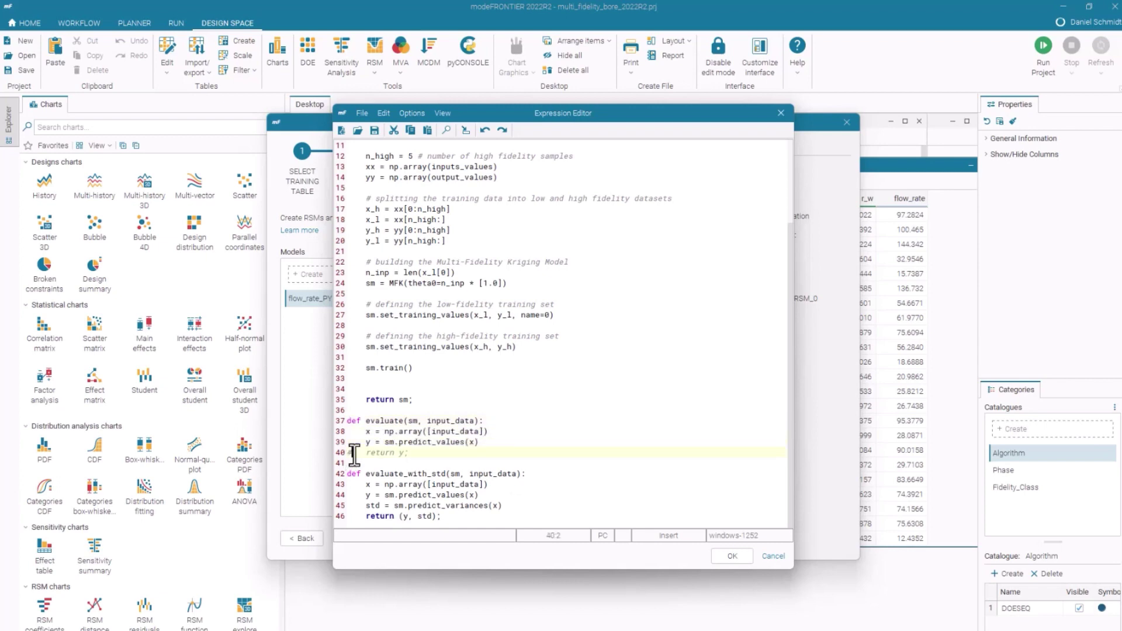
left_click(351, 453)
key("BackSpace")
Comment out the evaluate_with_std function on lines 42–46 with a leading #
left_click(349, 473)
type("#")
left_click(350, 485)
type("#")
left_click(346, 494)
type("#")
left_click(347, 506)
type("#")
left_click(349, 516)
type("#")
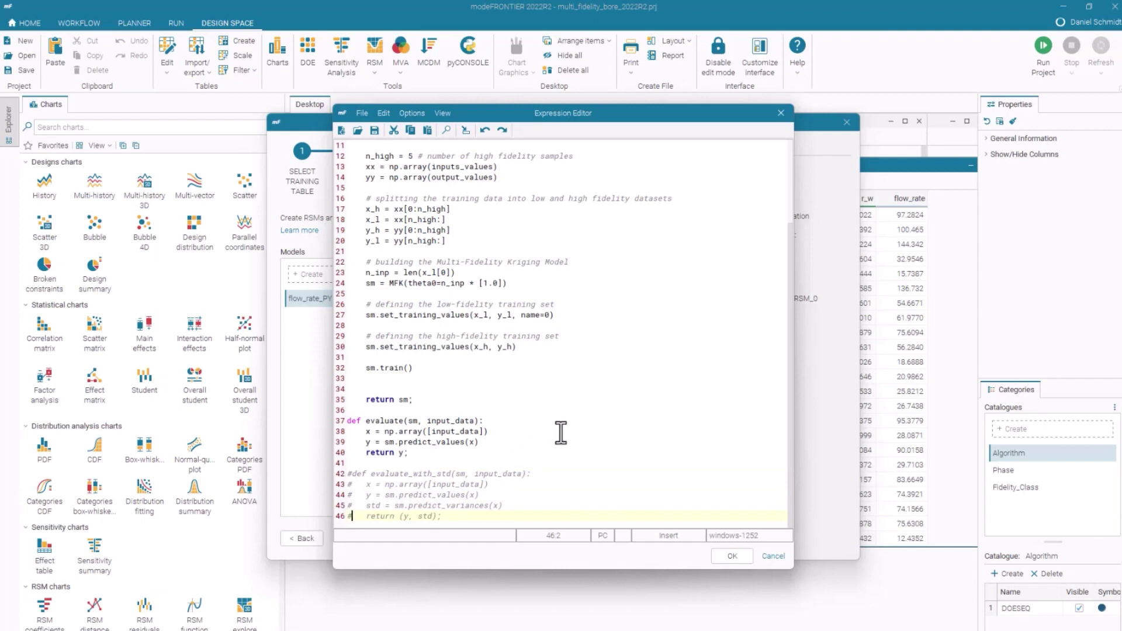
Review the low- and high-fidelity training calls and MFK import, then apply the edited script
scroll(563, 437, "up", 2)
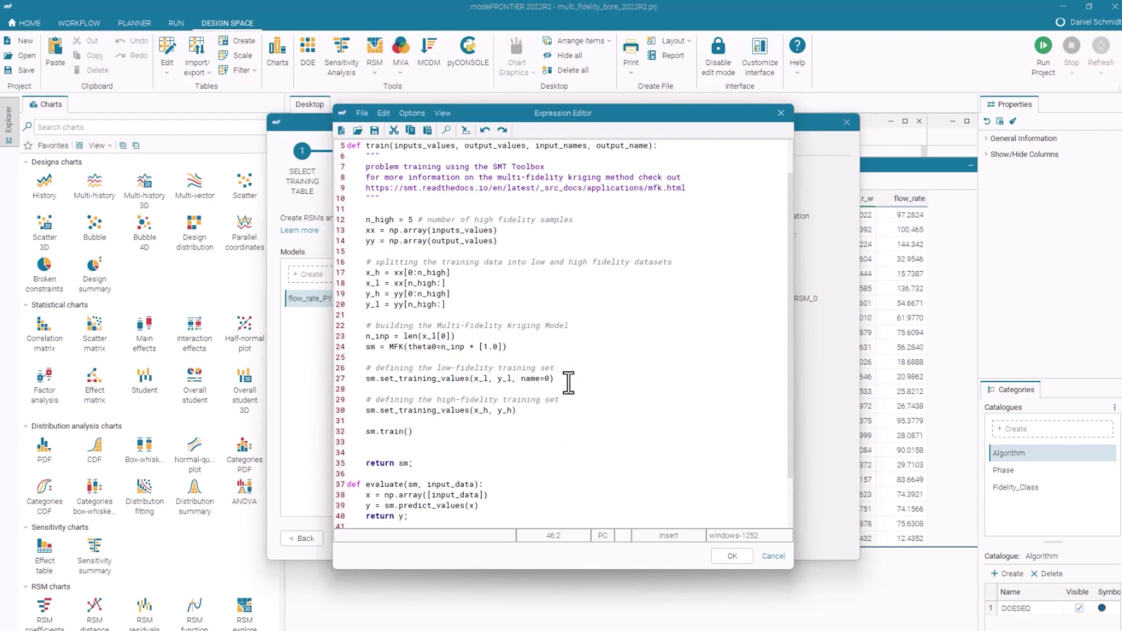
left_click_drag(568, 383, 358, 372)
left_click_drag(526, 421, 366, 431)
left_click(428, 422)
scroll(465, 447, "up", 2)
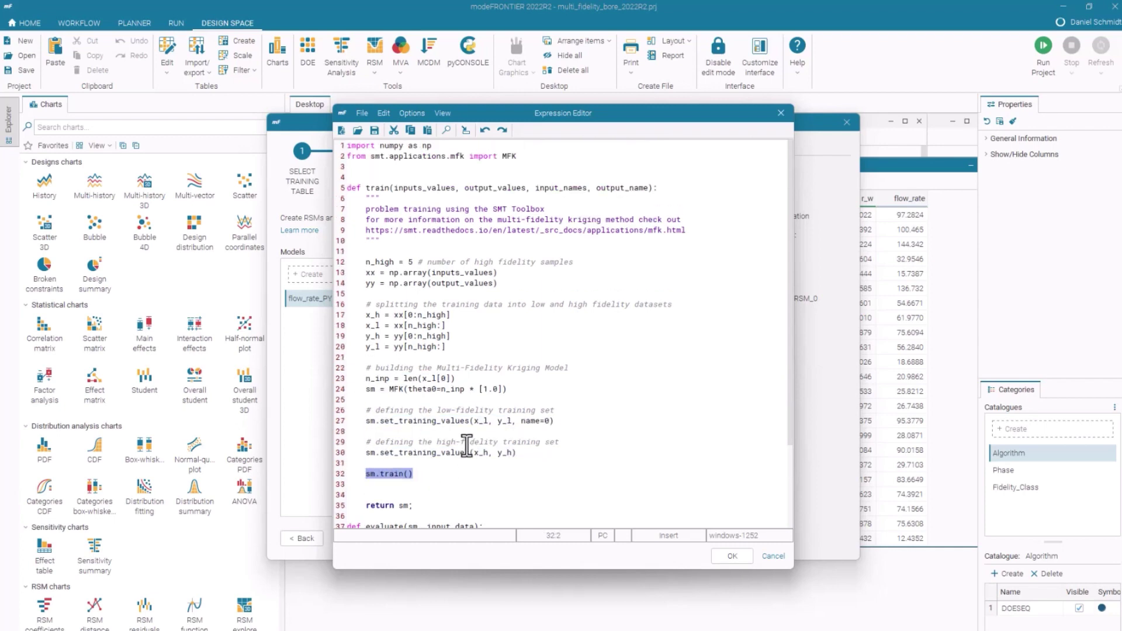
left_click_drag(517, 156, 352, 158)
left_click(575, 156)
scroll(552, 328, "down", 3)
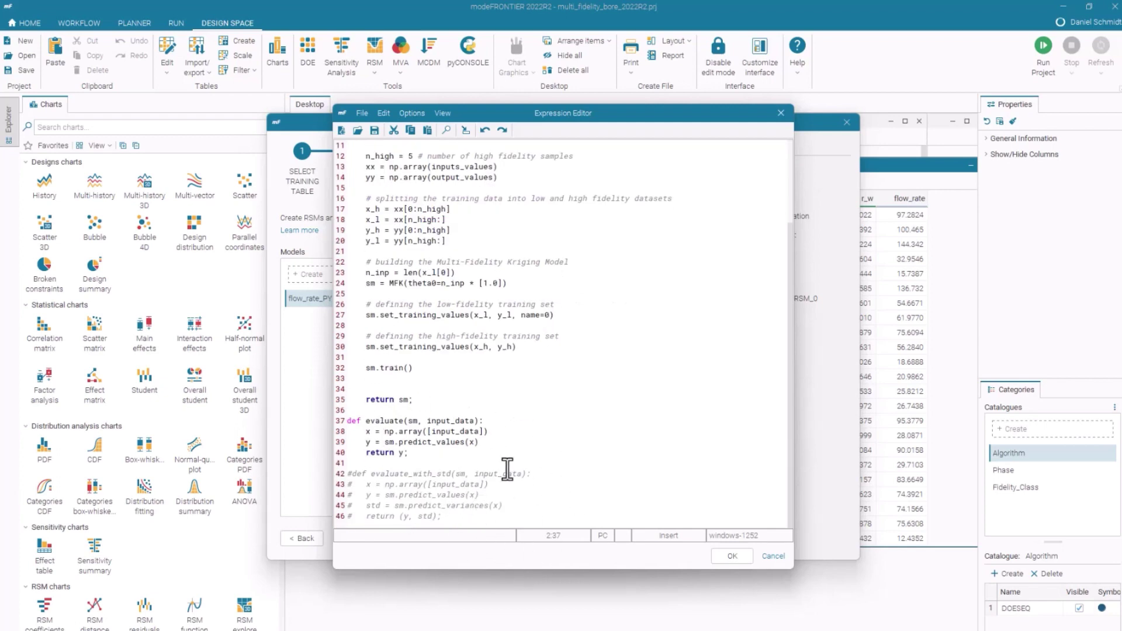
scroll(507, 469, "up", 3)
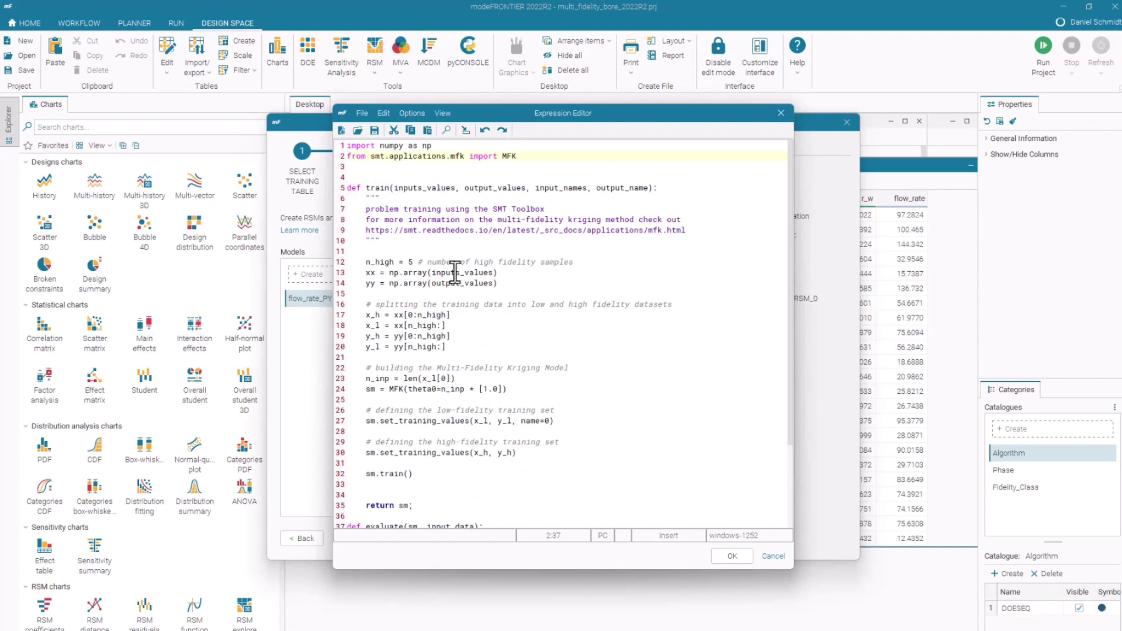
scroll(461, 278, "down", 3)
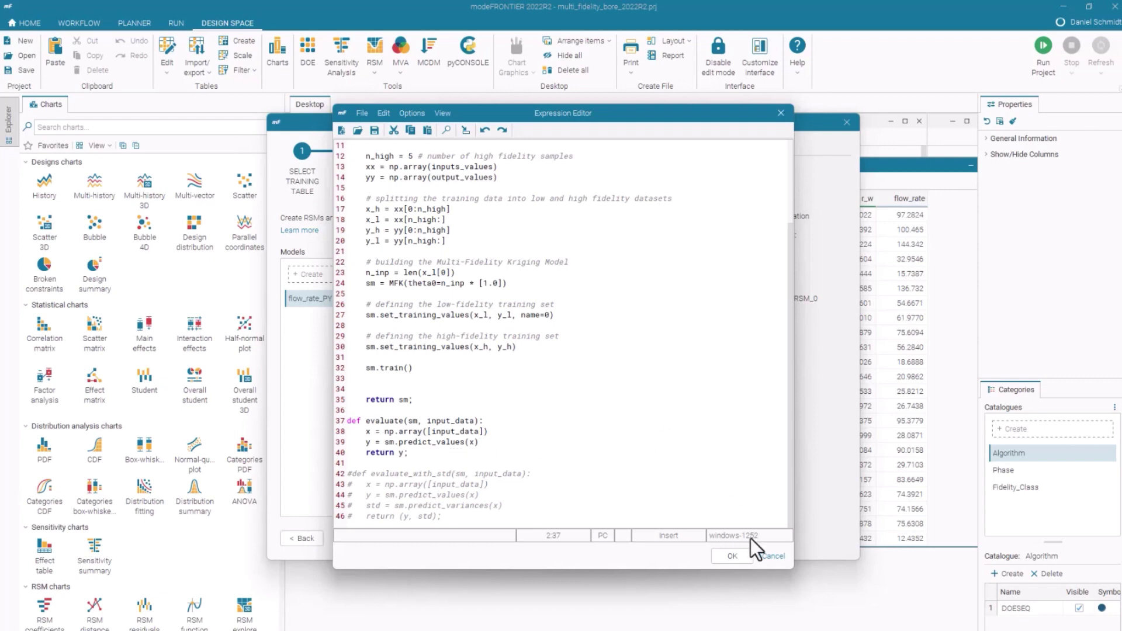
left_click(738, 556)
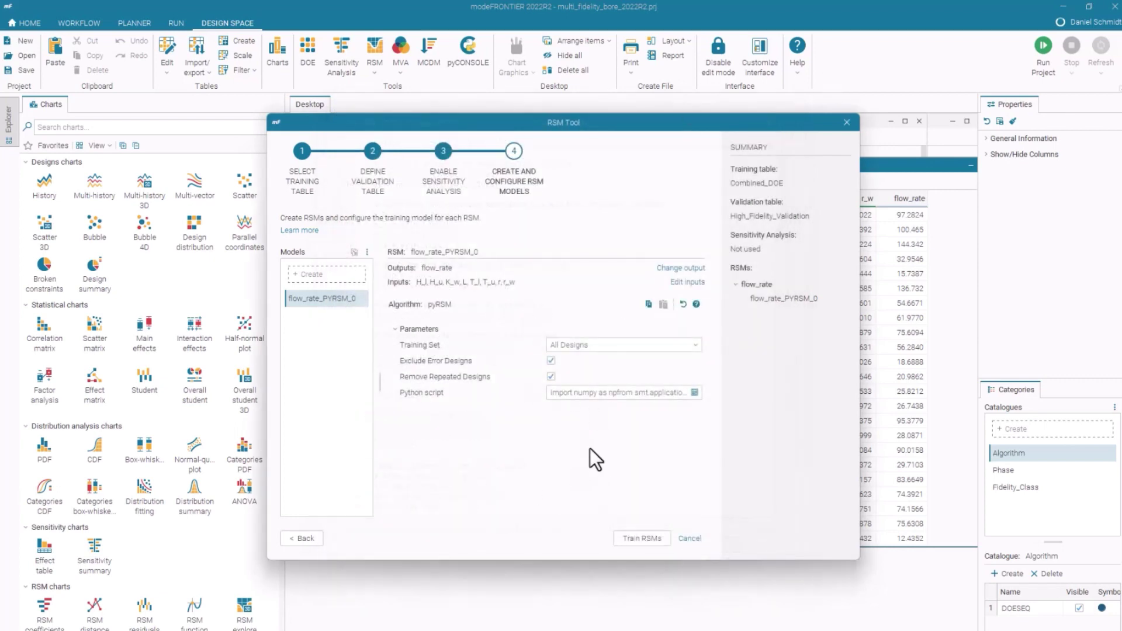
Train flow_rate_PYRSM_0, reaching R-squared 0.999992 and mean absolute error 0.0982882
left_click(633, 539)
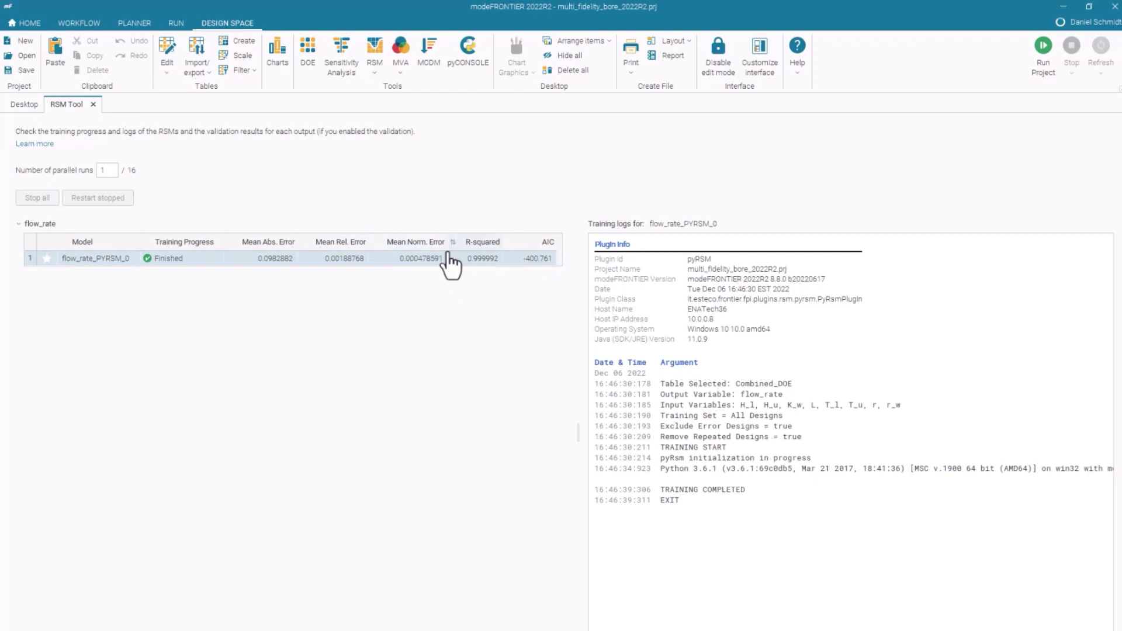
Start a new RSM training setup on High_Fidelity_DOE, validated on High_Fidelity_Validation
left_click(380, 53)
left_click(405, 89)
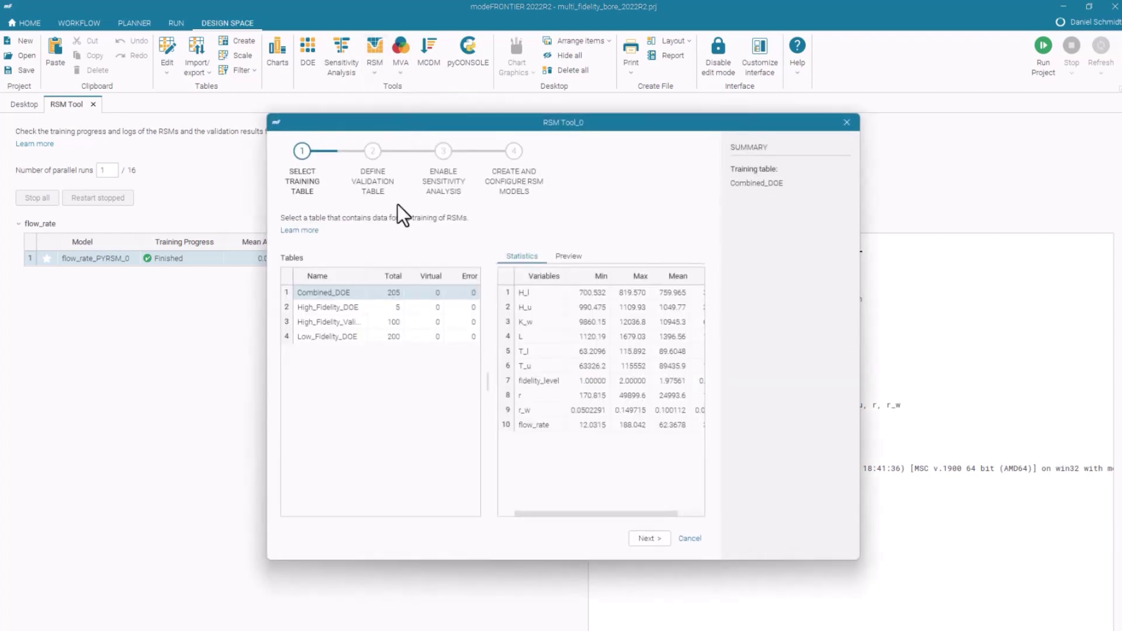
left_click(358, 309)
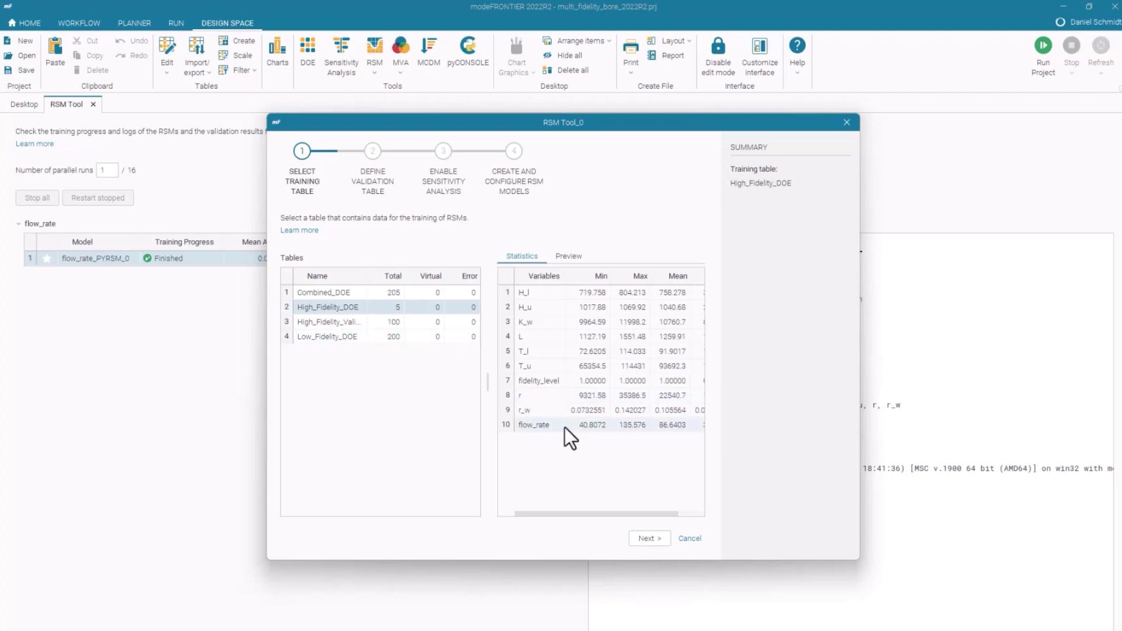
left_click(643, 539)
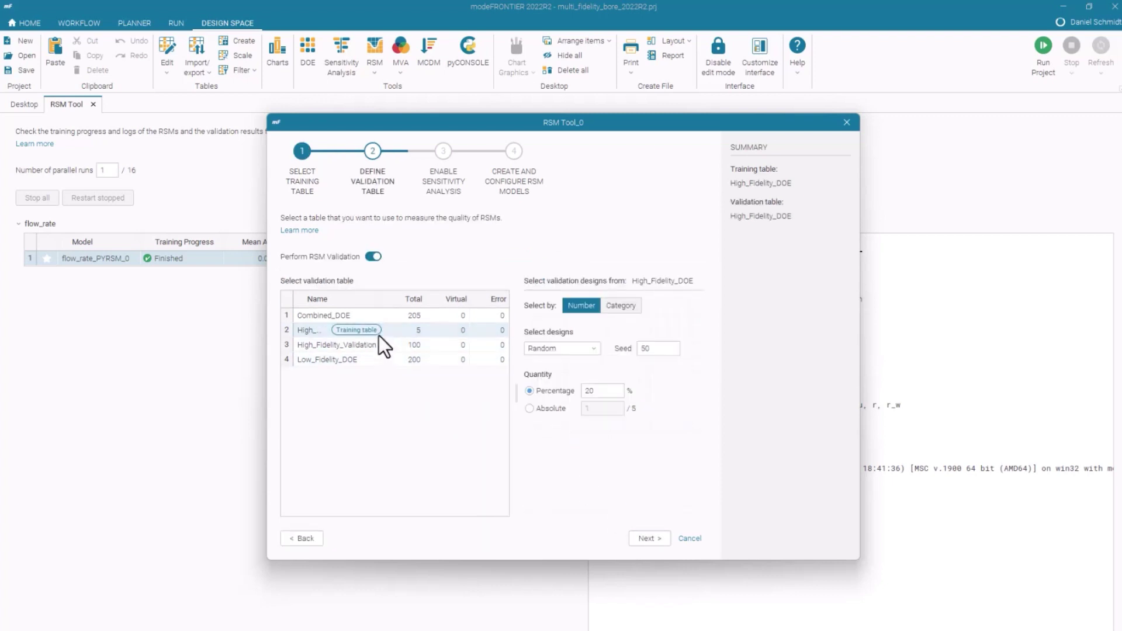
left_click(378, 343)
left_click(646, 537)
left_click(647, 536)
Create Stepwise, Kriging, Anisotropic Kriging, Gaussian Processes, RBF and Neural Network models without fidelity_level
left_click(473, 438)
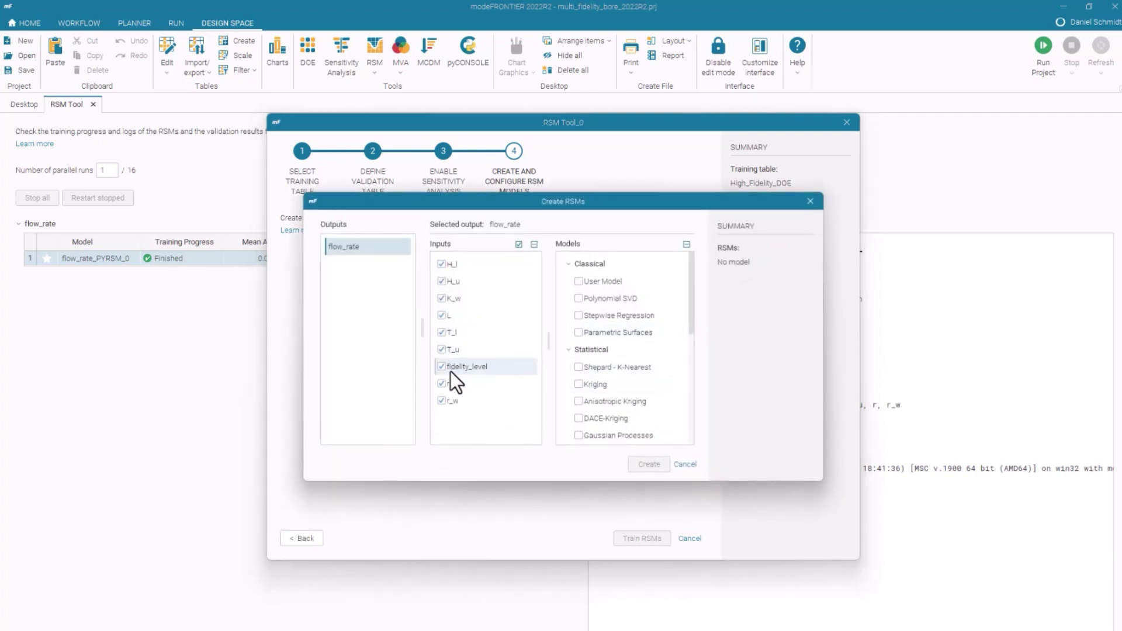
left_click(484, 368)
scroll(594, 358, "down", 1)
left_click(578, 306)
left_click(578, 392)
left_click(578, 375)
left_click(578, 425)
scroll(581, 428, "down", 3)
left_click(578, 402)
left_click(578, 419)
left_click(647, 462)
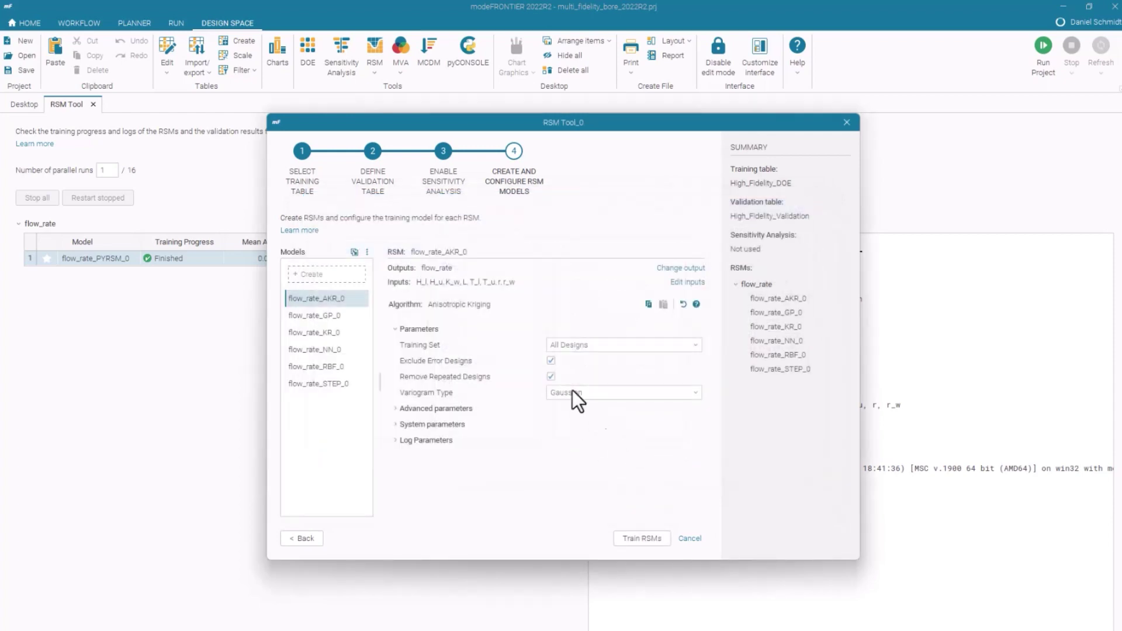
Train the six high-fidelity RSMs and check the failed STEP_0 and GP_0 training logs
left_click(640, 538)
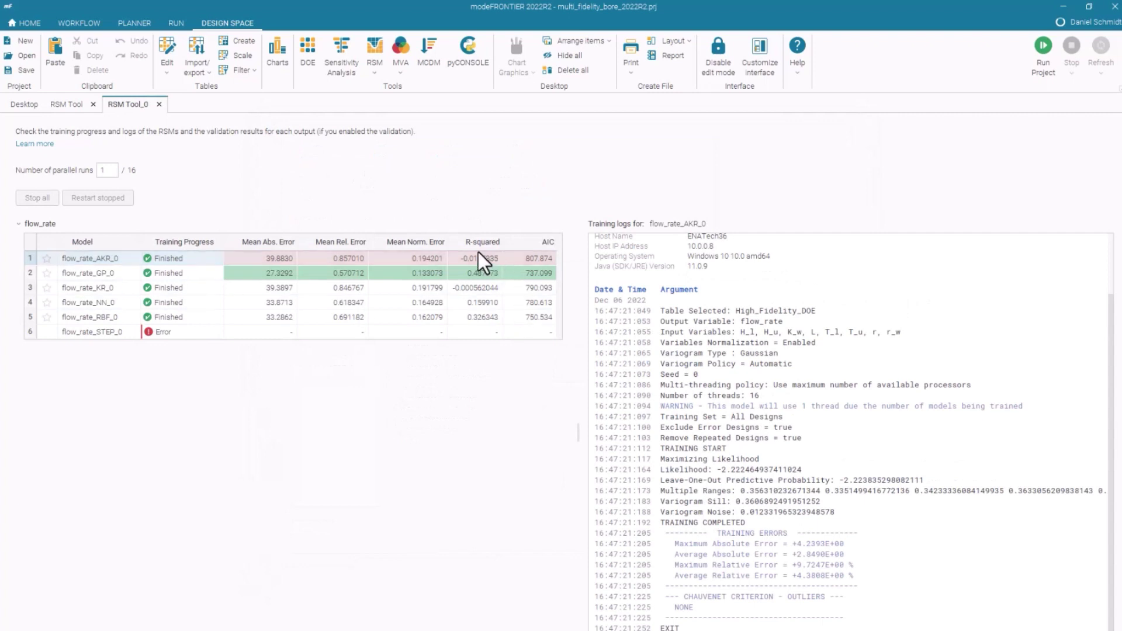
left_click(481, 333)
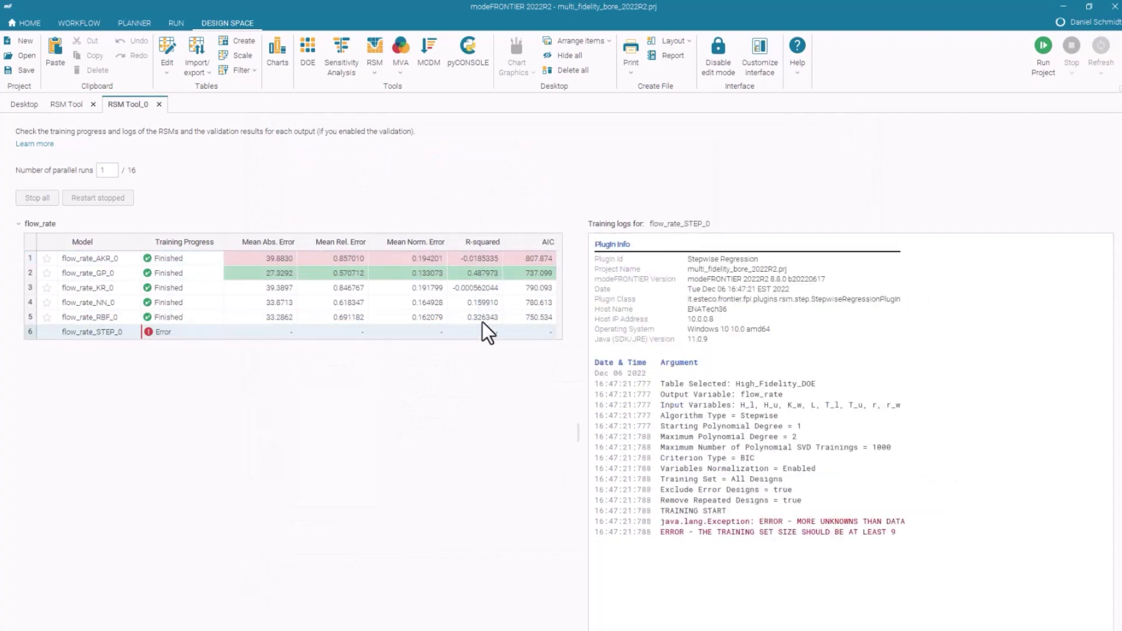
left_click(494, 274)
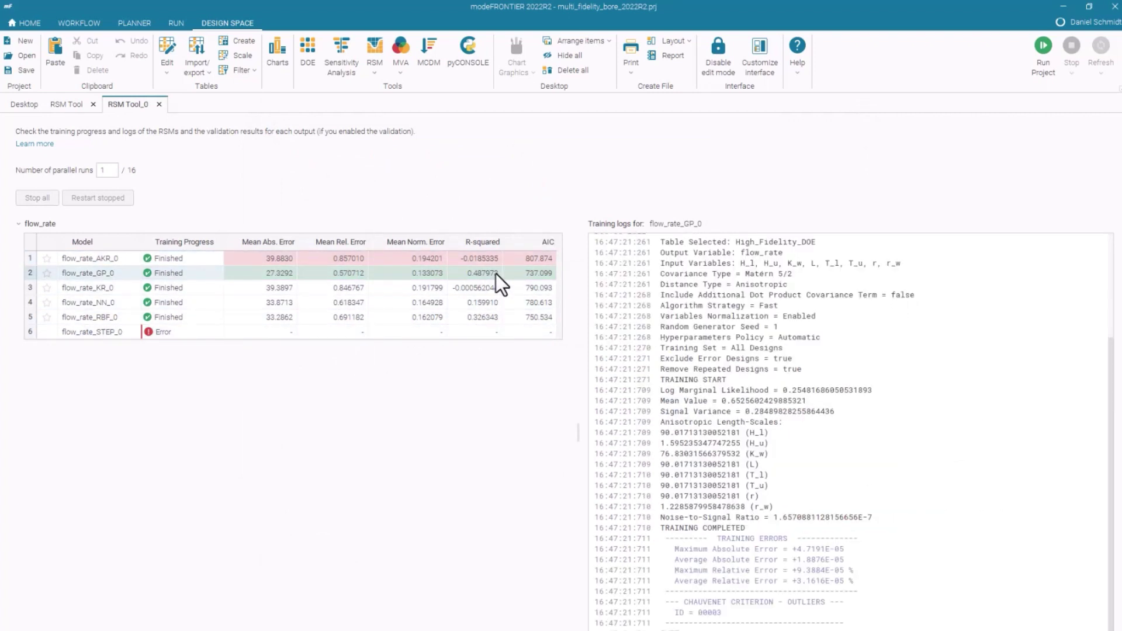
left_click(376, 53)
Start a new RSM training setup on Low_Fidelity_DOE, validated on High_Fidelity_Validation
left_click(397, 83)
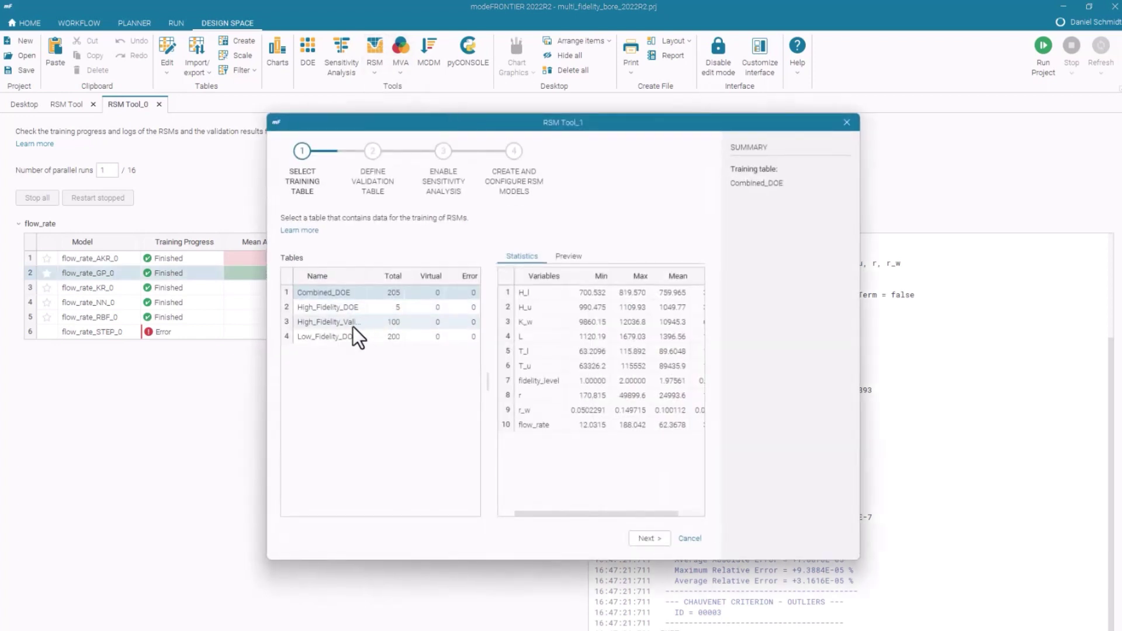
left_click(348, 335)
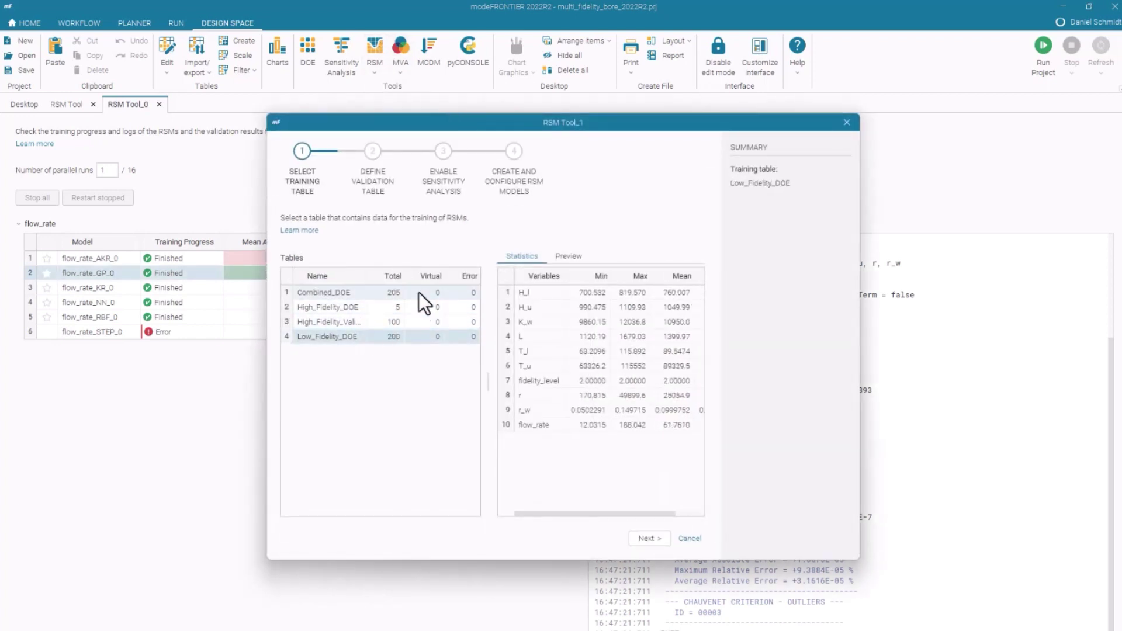
left_click(646, 538)
left_click(395, 345)
left_click(640, 537)
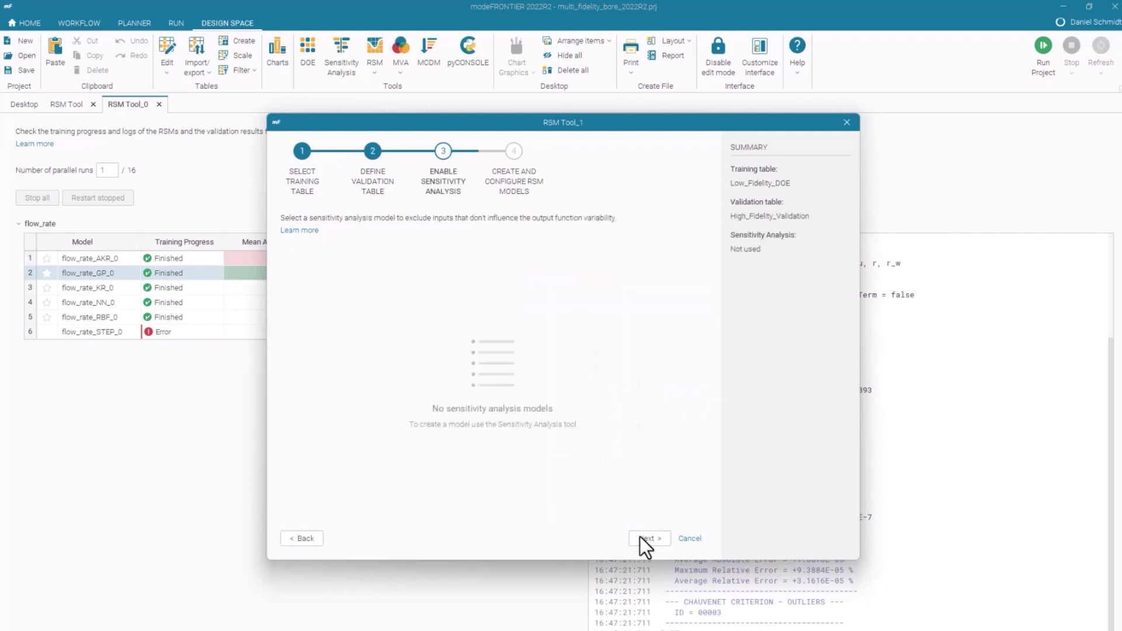
left_click(640, 536)
Create Stepwise, Kriging, Anisotropic Kriging, Gaussian Processes, RBF and Neural Network models without fidelity_level
left_click(503, 439)
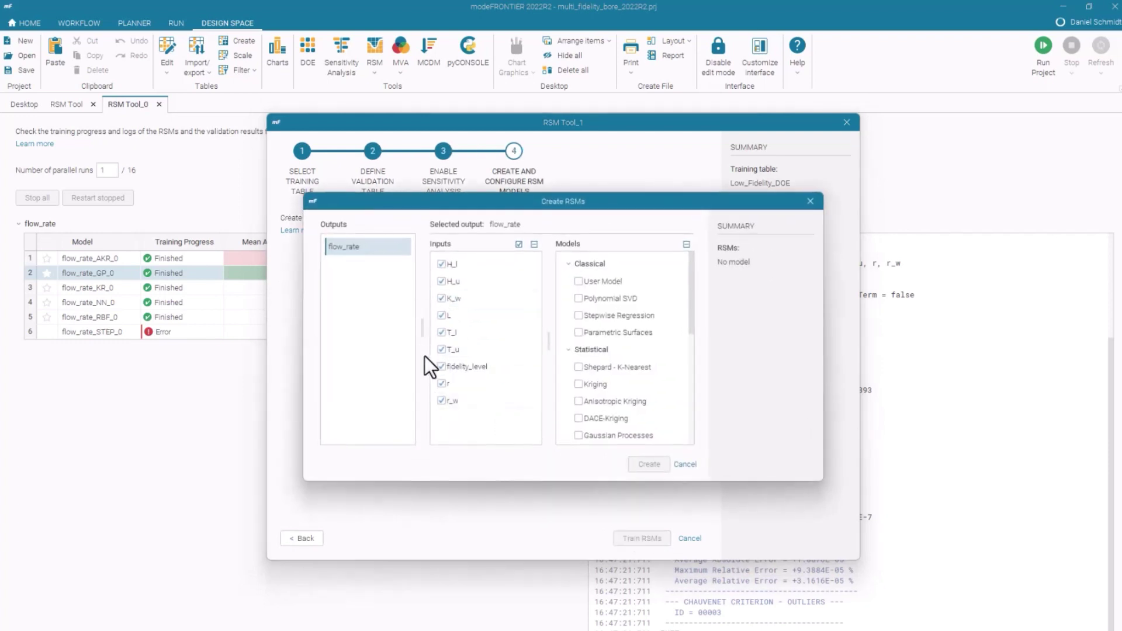
left_click(442, 367)
left_click(578, 315)
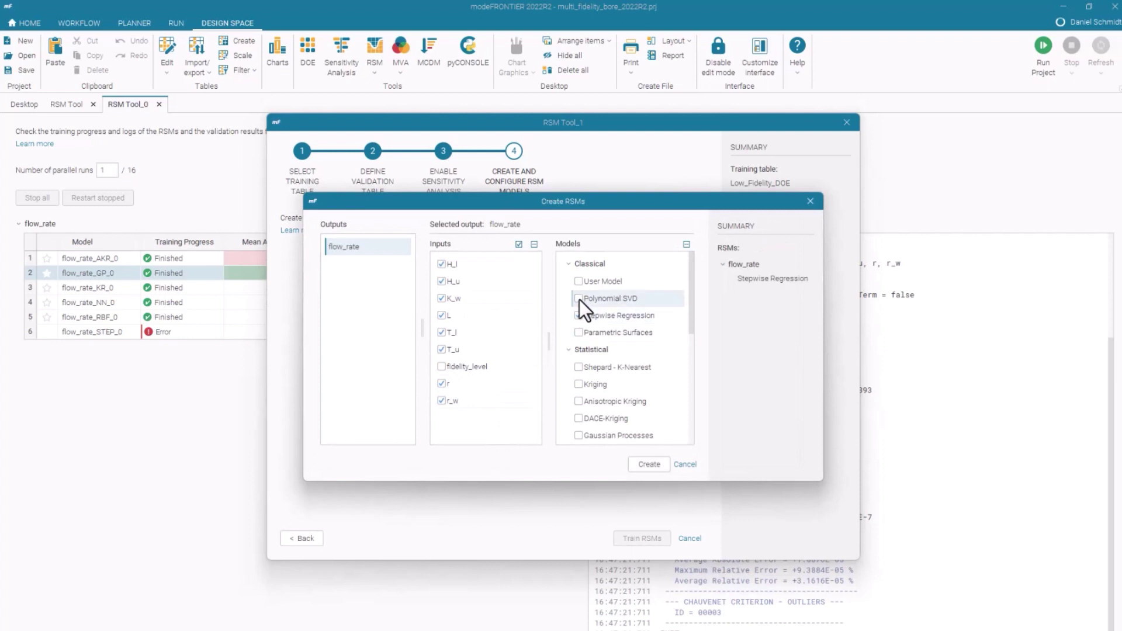
left_click(579, 367)
left_click(581, 372)
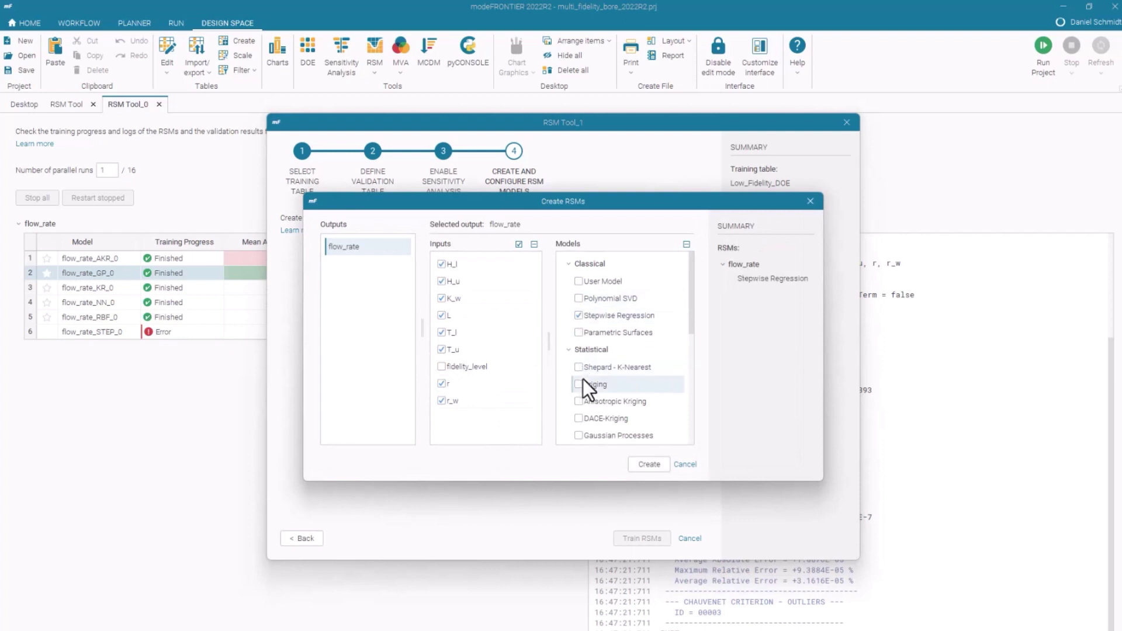
left_click(583, 384)
left_click(585, 400)
scroll(584, 394, "down", 1)
left_click(581, 398)
scroll(578, 404, "down", 3)
left_click(578, 351)
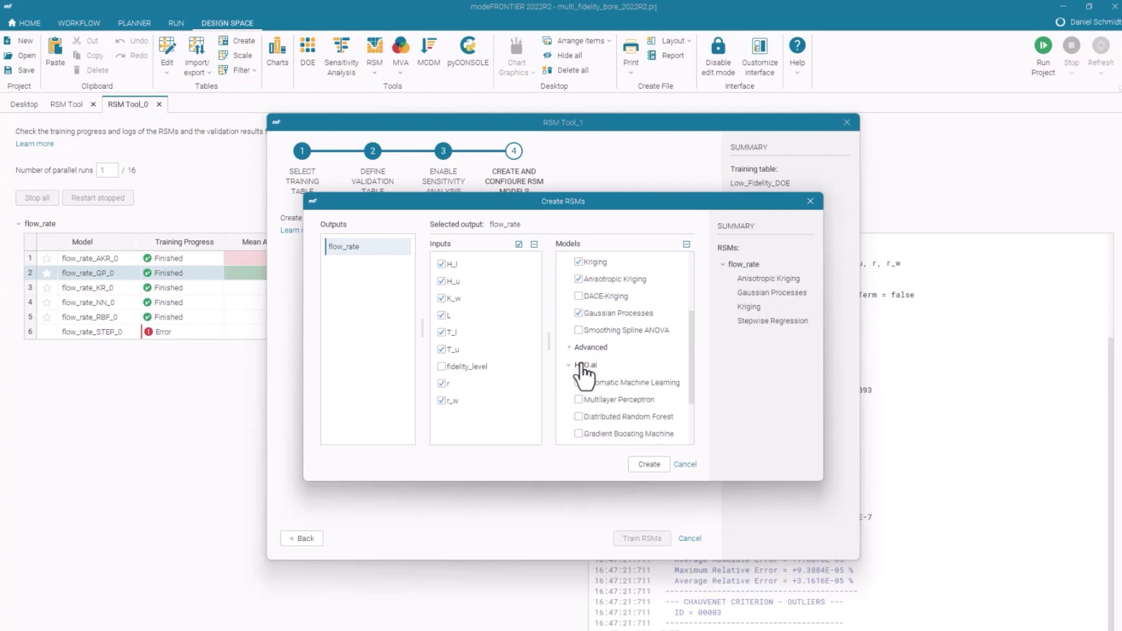
left_click(580, 348)
left_click(579, 365)
left_click(578, 382)
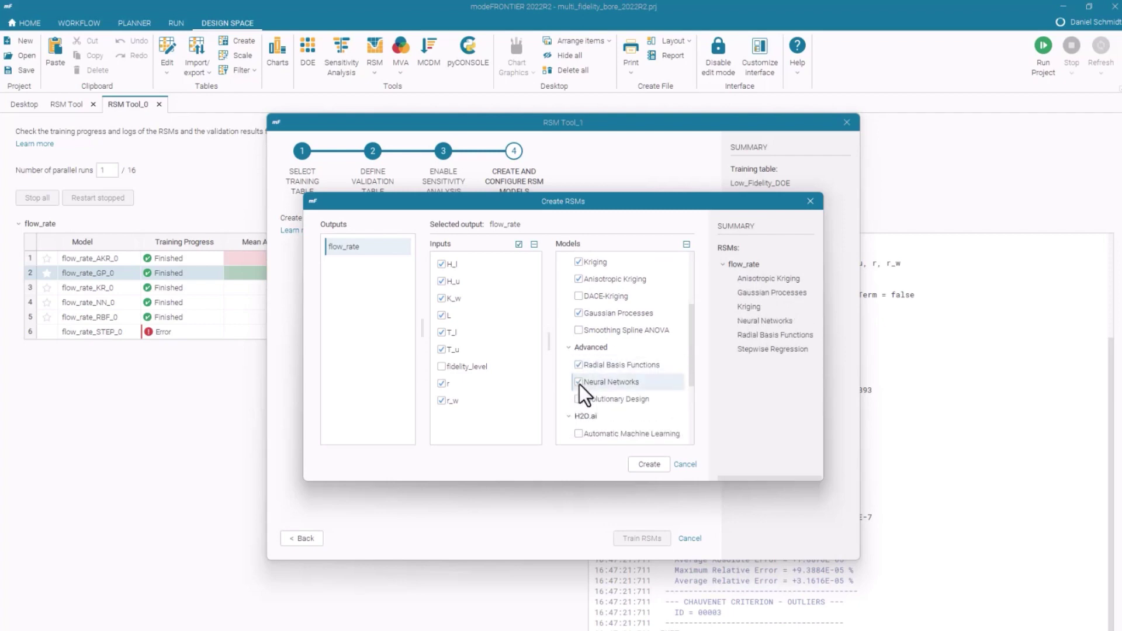
left_click(647, 463)
Train the six Low_Fidelity_DOE RSMs; flow_rate_AKR_1 finishes at R-squared 0.848167
left_click(646, 537)
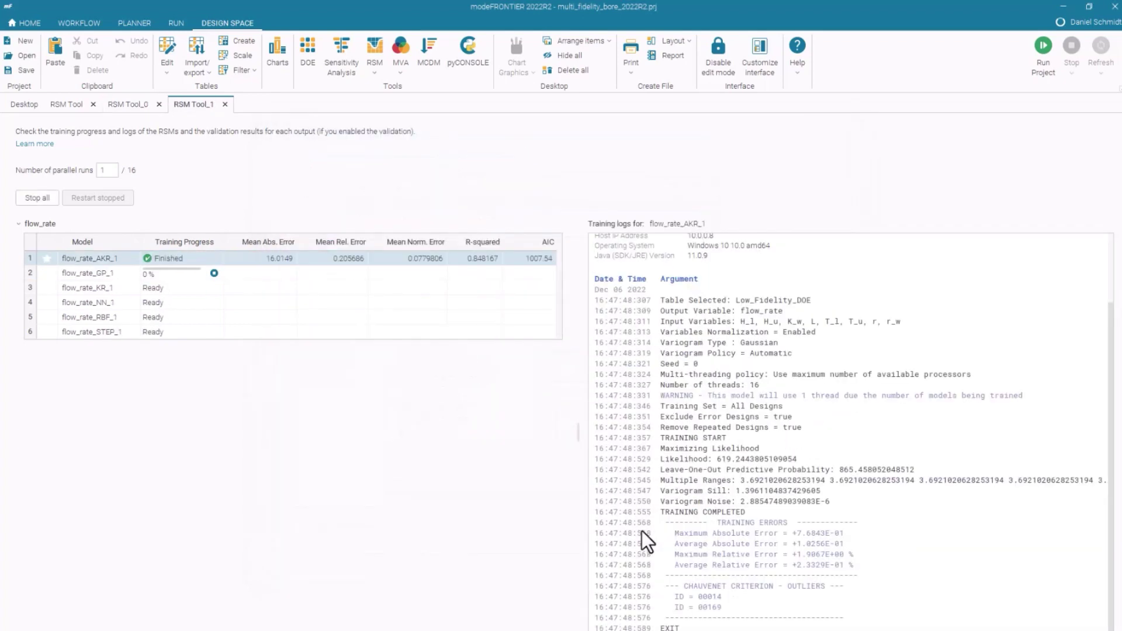